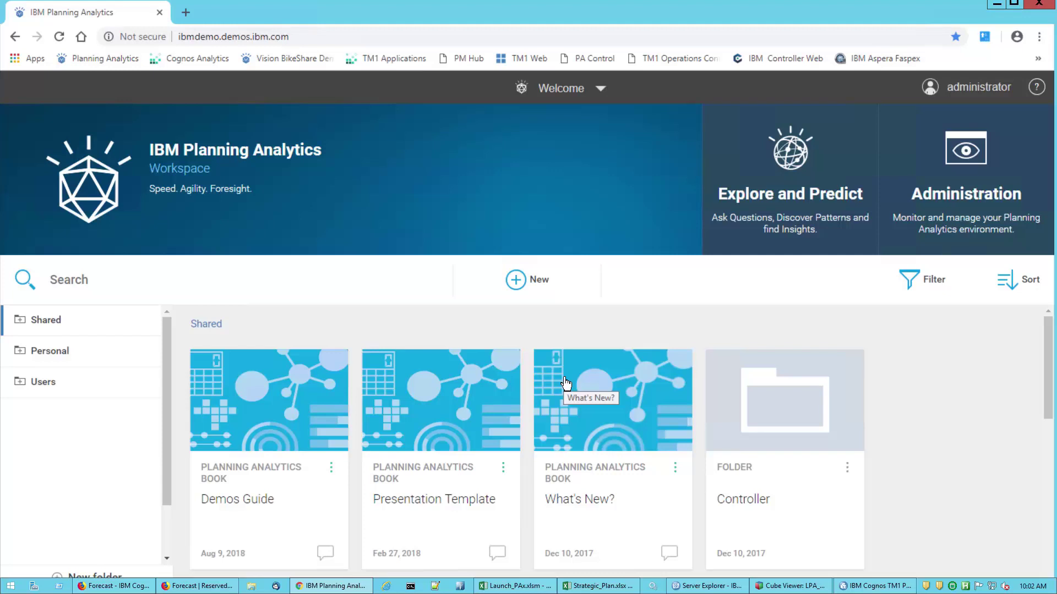
Open the Corporate dashboard and filter its Key Performance Indicators by properties to TOTAL LPA LODGING
{"action": "left_click", "coordinate": [578, 89]}
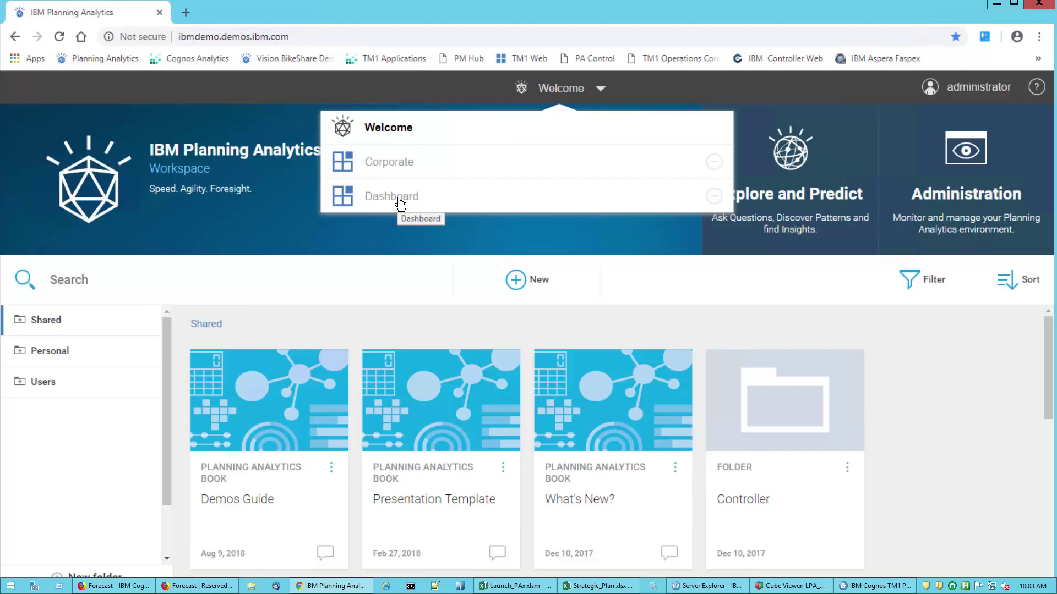
{"action": "left_click", "coordinate": [381, 171]}
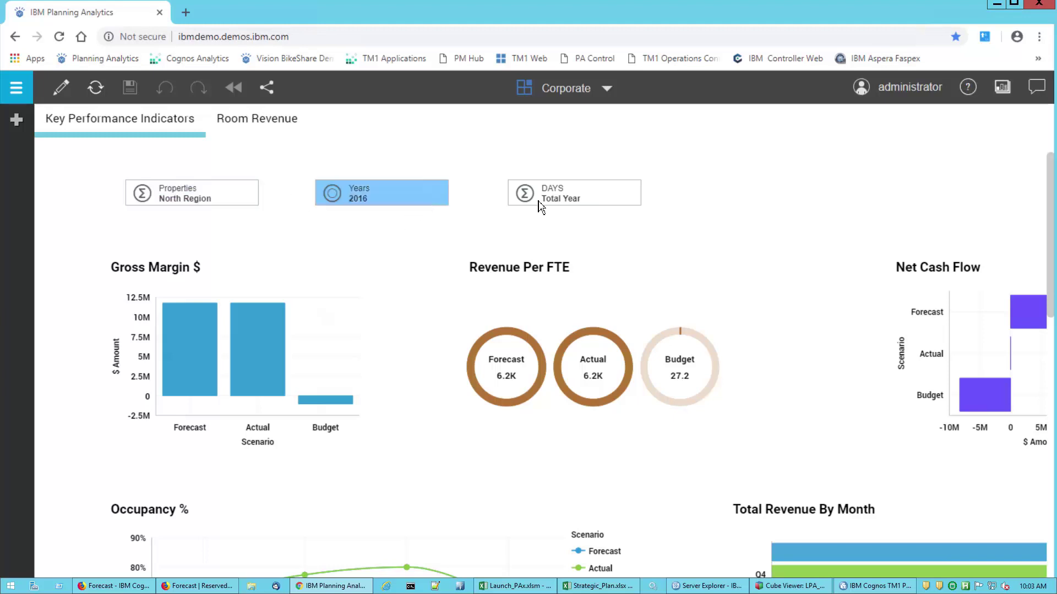
{"action": "left_click", "coordinate": [208, 195]}
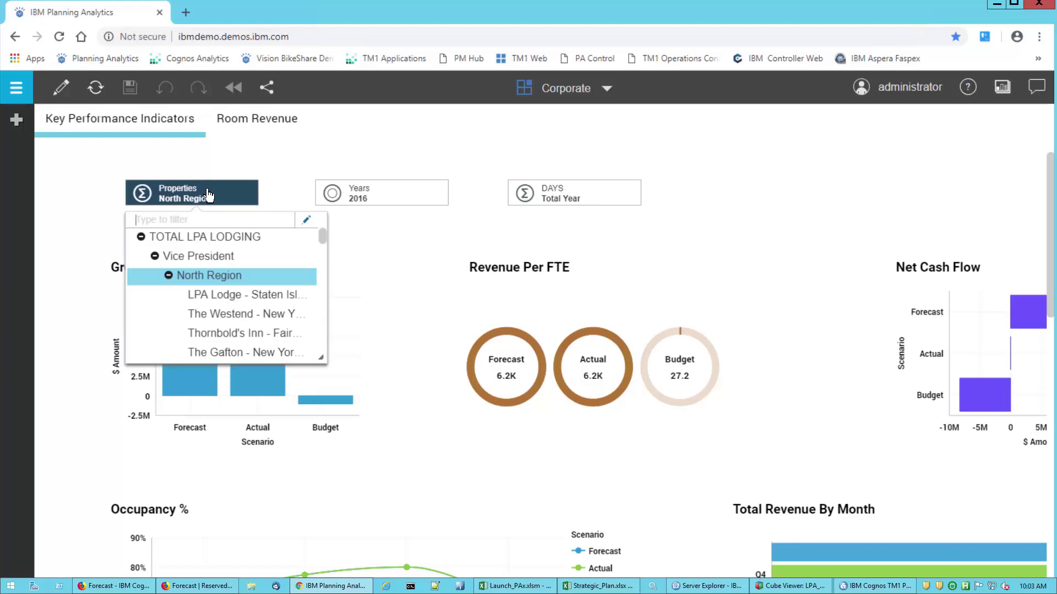
{"action": "left_click", "coordinate": [169, 276]}
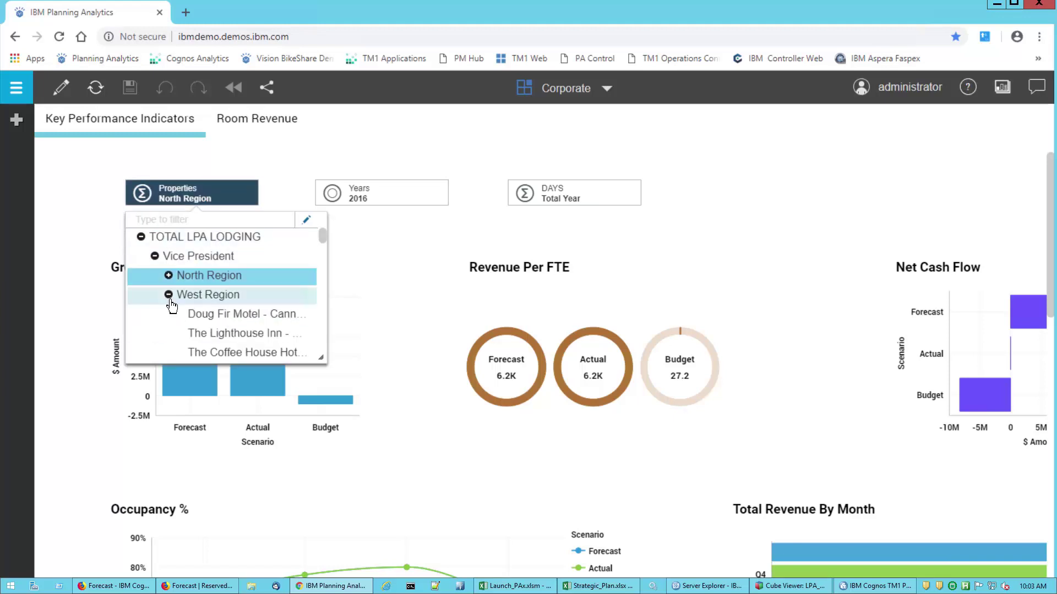
{"action": "left_click", "coordinate": [169, 295]}
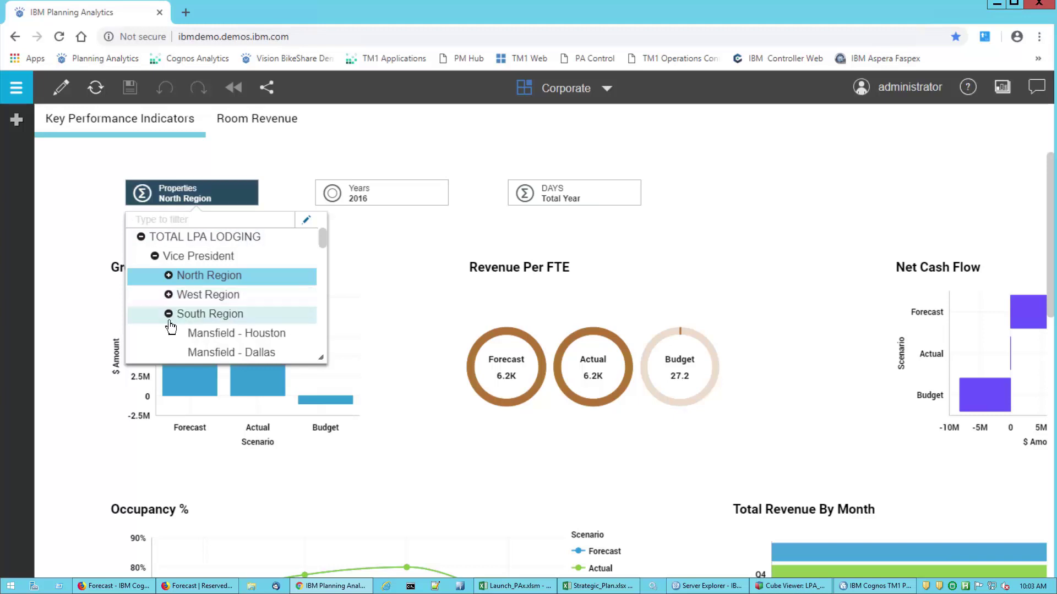
{"action": "left_click", "coordinate": [168, 314]}
{"action": "left_click", "coordinate": [169, 334]}
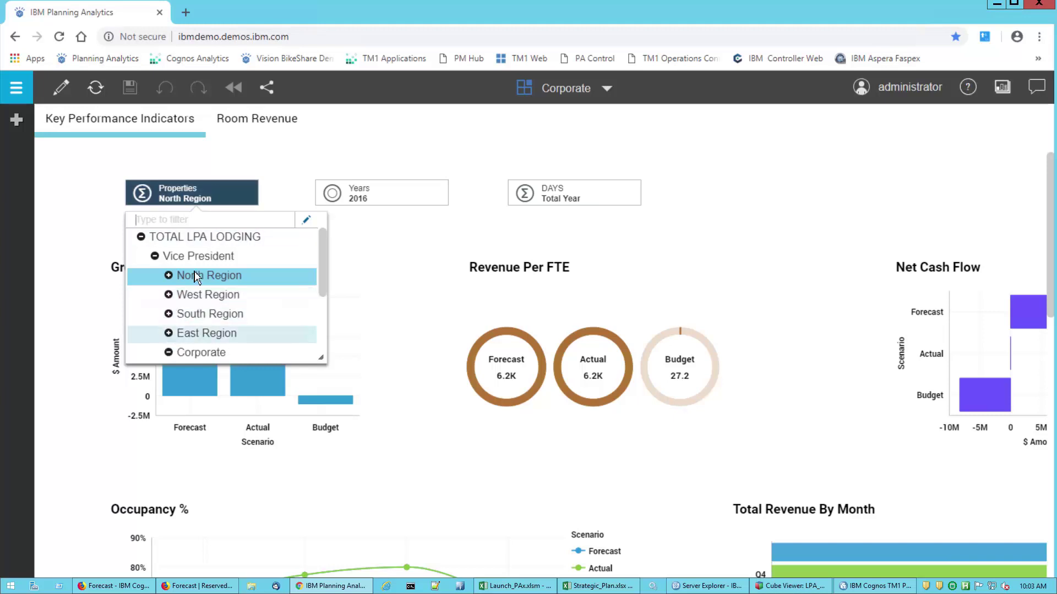
{"action": "left_click", "coordinate": [199, 238]}
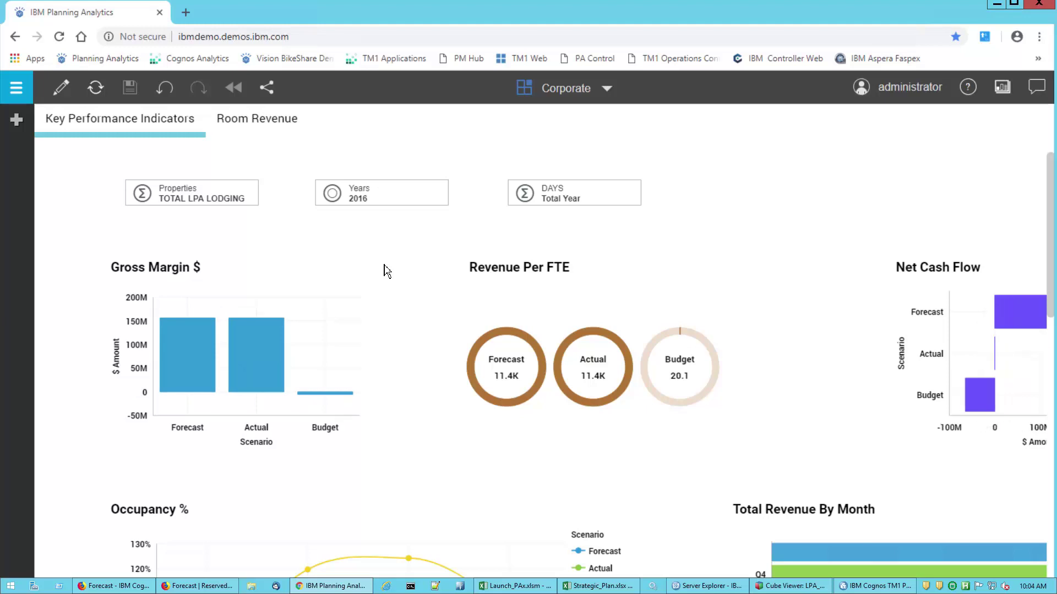
Filter the key performance indicators to the year 2017 and the month Mar
{"action": "left_click", "coordinate": [357, 199]}
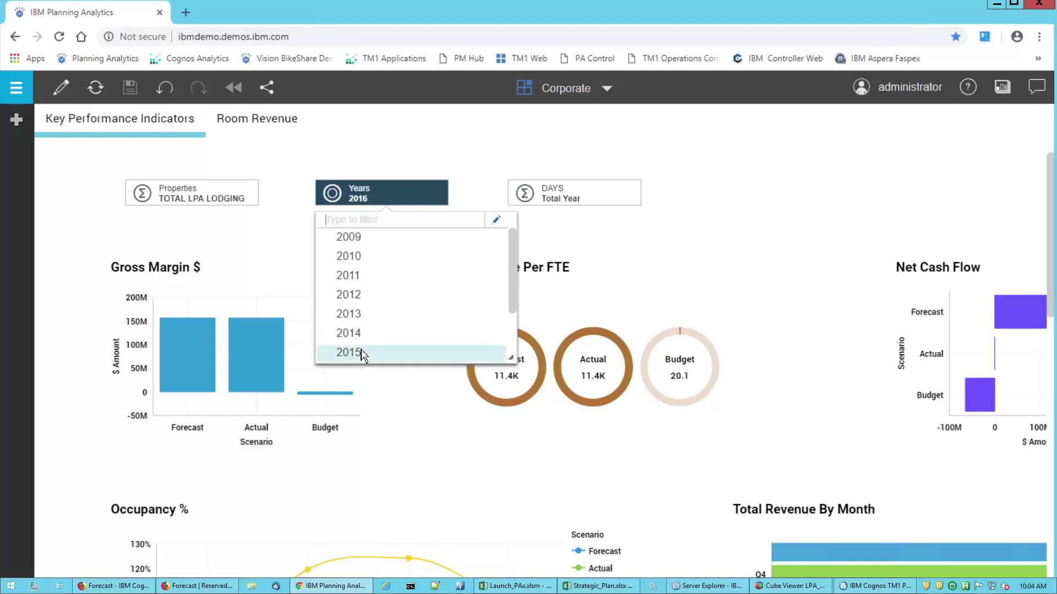
{"action": "scroll", "coordinate": [361, 344], "scroll_direction": "down", "scroll_amount": 2}
{"action": "left_click", "coordinate": [358, 315]}
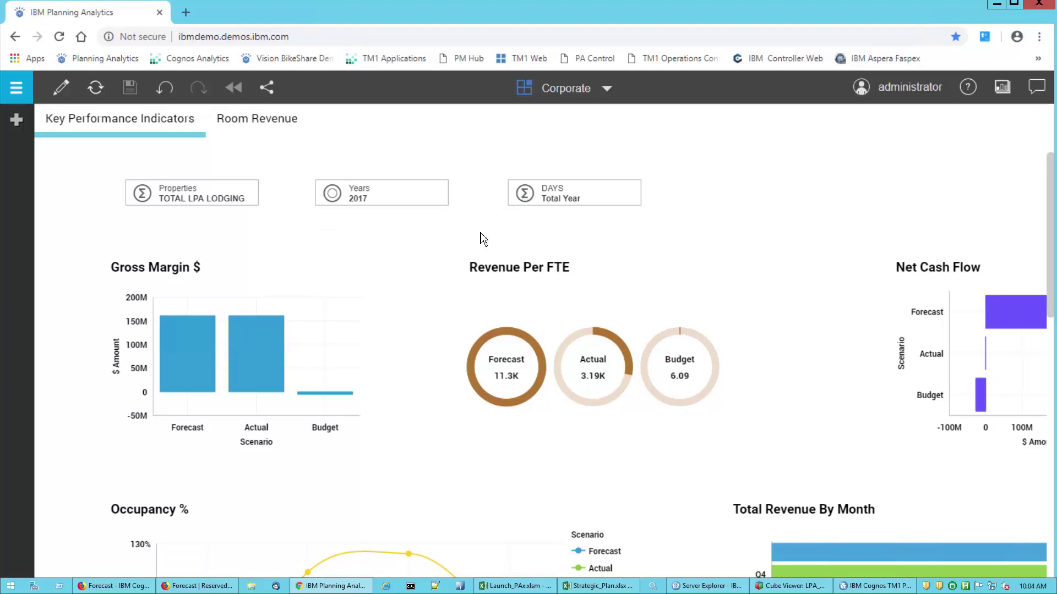
{"action": "left_click", "coordinate": [564, 202]}
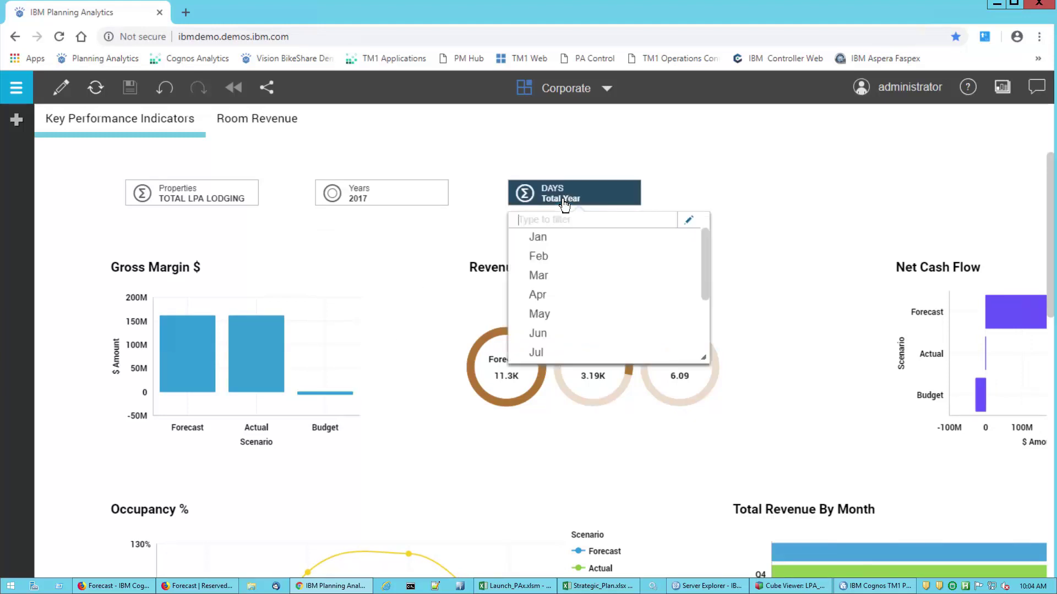
{"action": "left_click", "coordinate": [538, 275]}
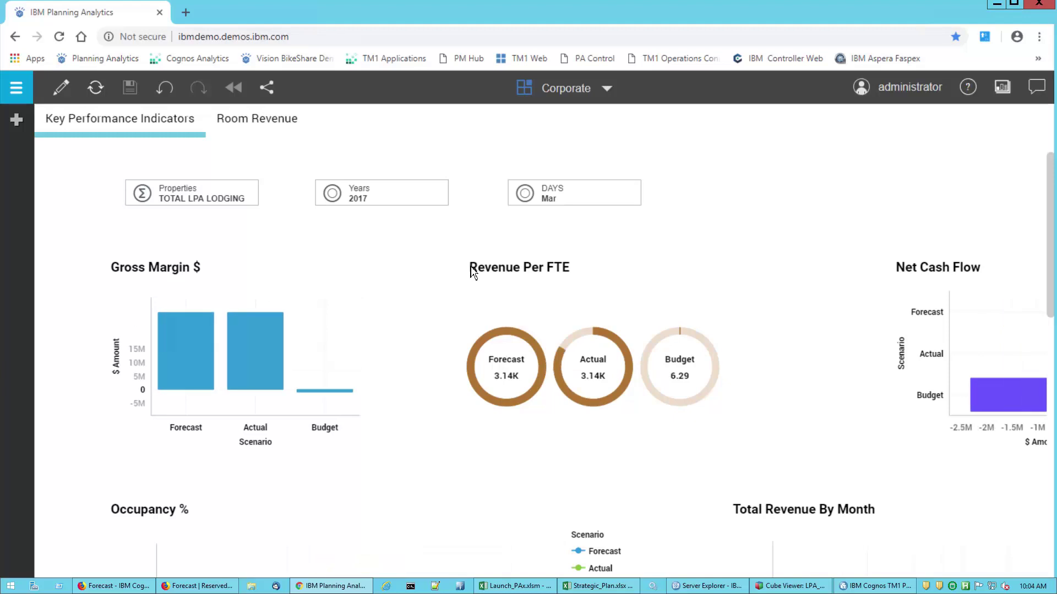
Narrow the dashboard's property filter to West Region under Vice President
{"action": "left_click", "coordinate": [224, 201]}
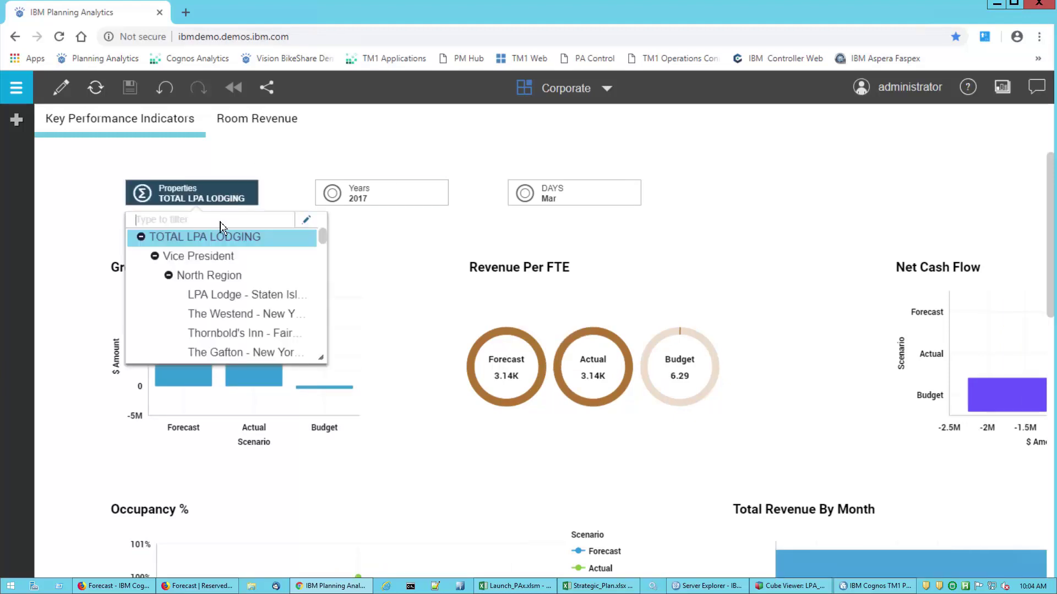
{"action": "left_click", "coordinate": [156, 257]}
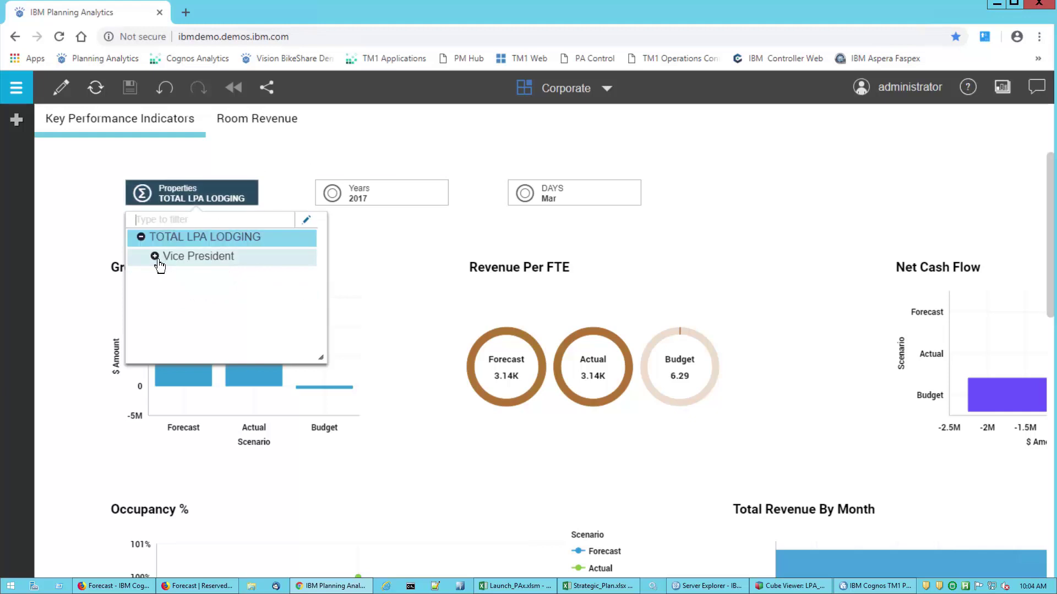
{"action": "left_click", "coordinate": [155, 257]}
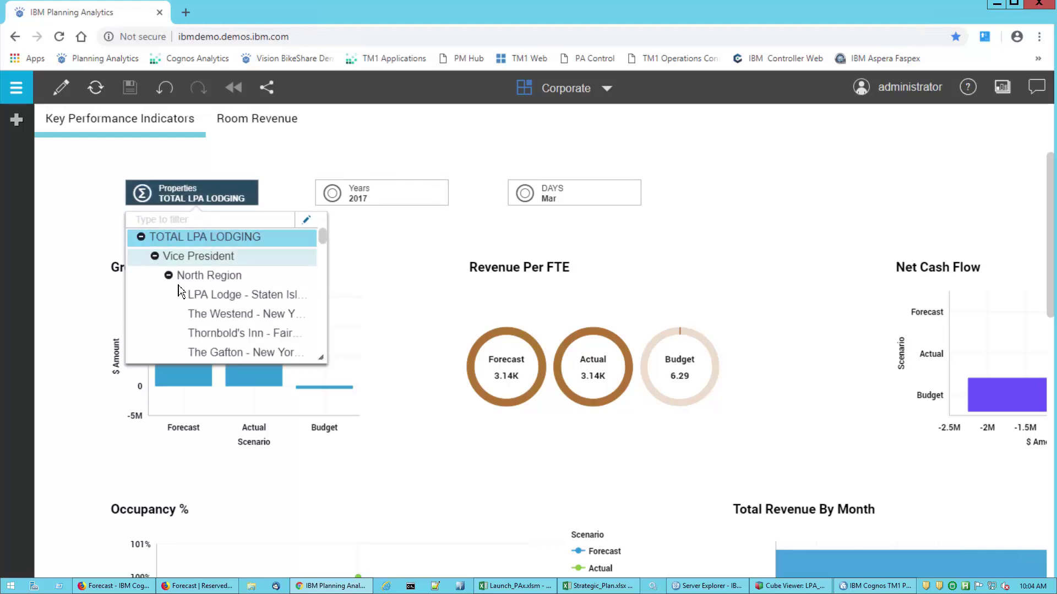
{"action": "left_click", "coordinate": [169, 276]}
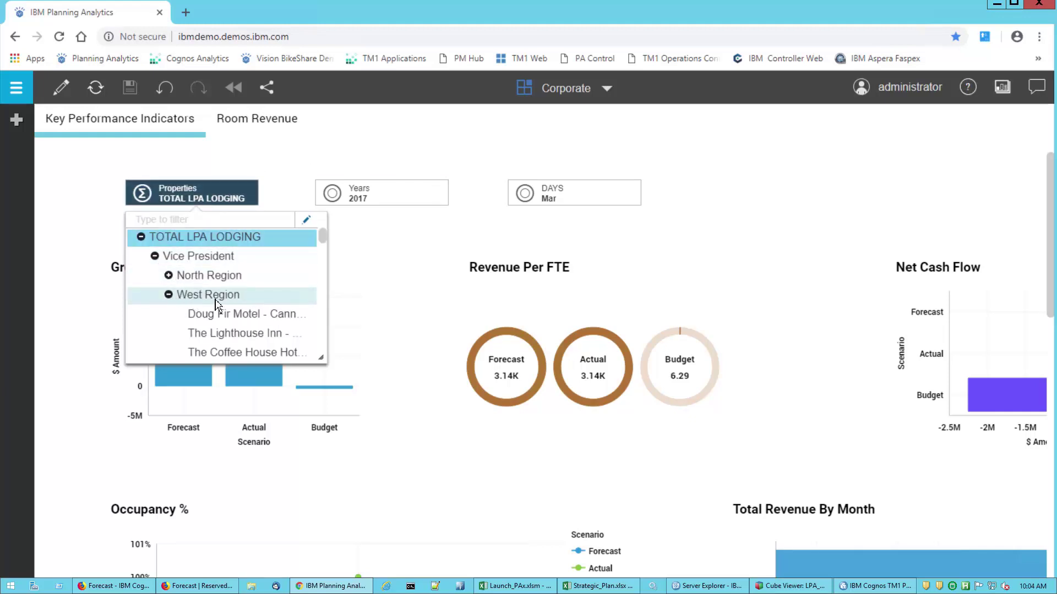
{"action": "left_click", "coordinate": [217, 297]}
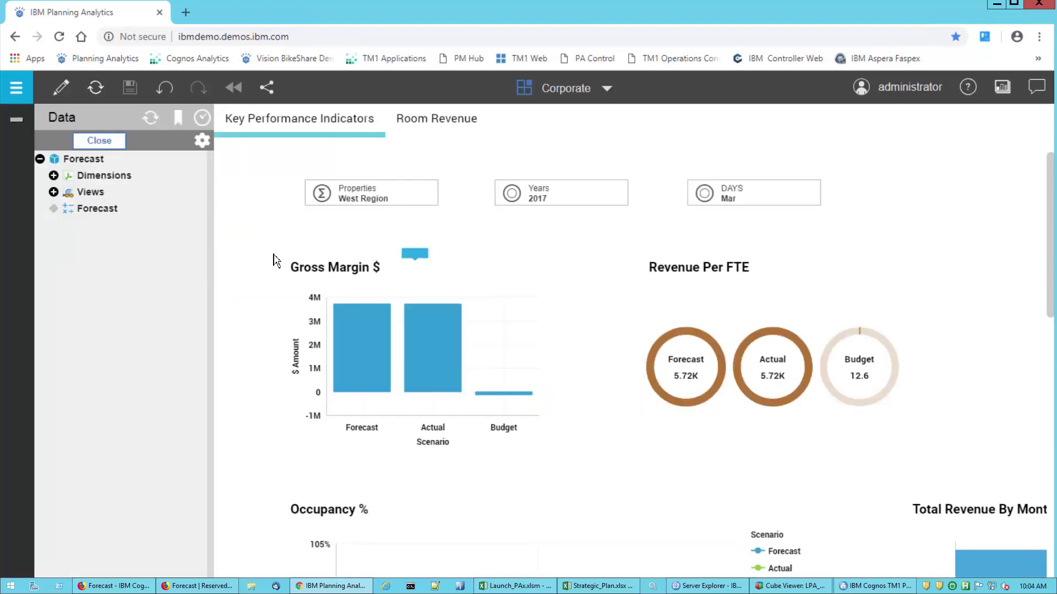
Try a pie visualization on the Gross Margin $ chart, settle on a bar chart, and collapse the data tree
{"action": "left_click", "coordinate": [418, 263]}
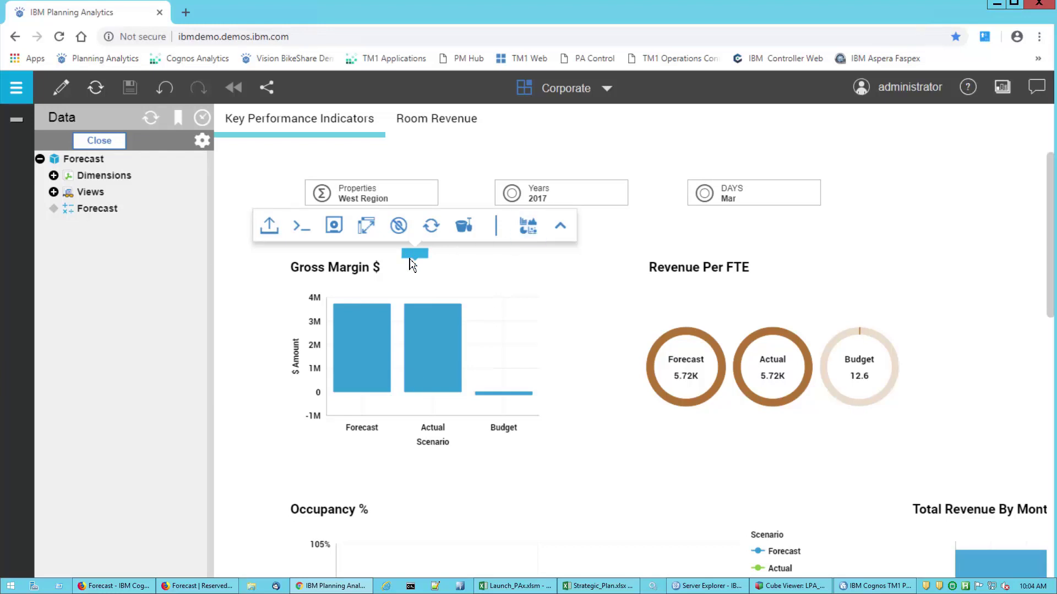
{"action": "left_click", "coordinate": [537, 235]}
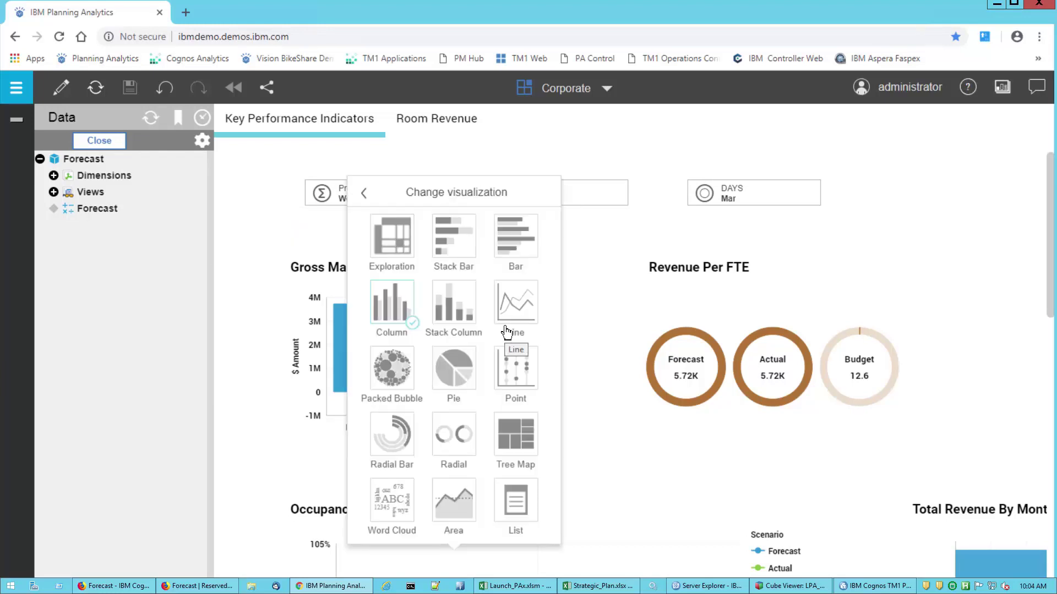
{"action": "left_click", "coordinate": [453, 371]}
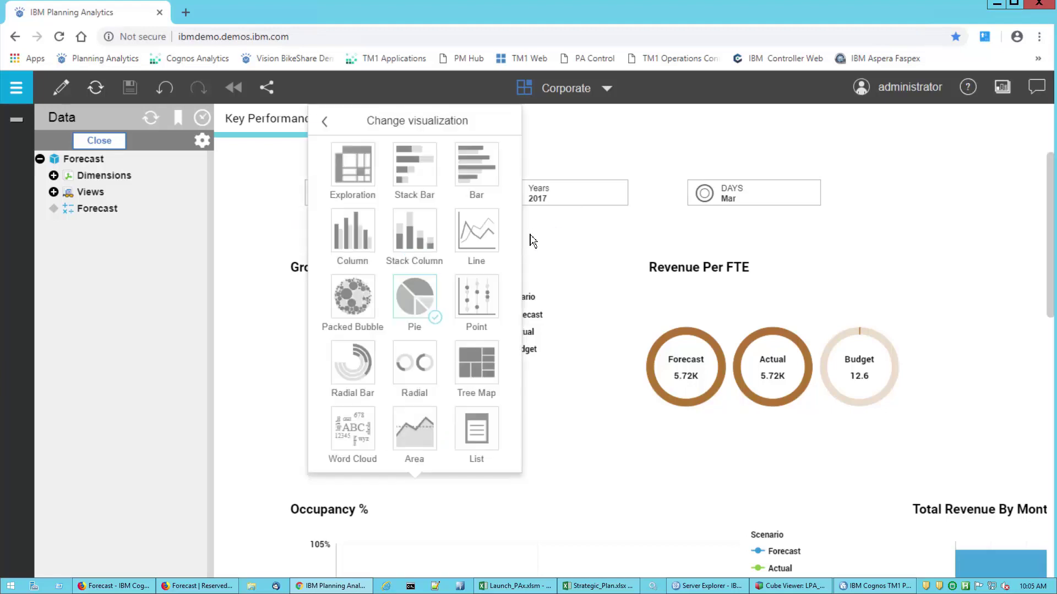
{"action": "left_click", "coordinate": [472, 166]}
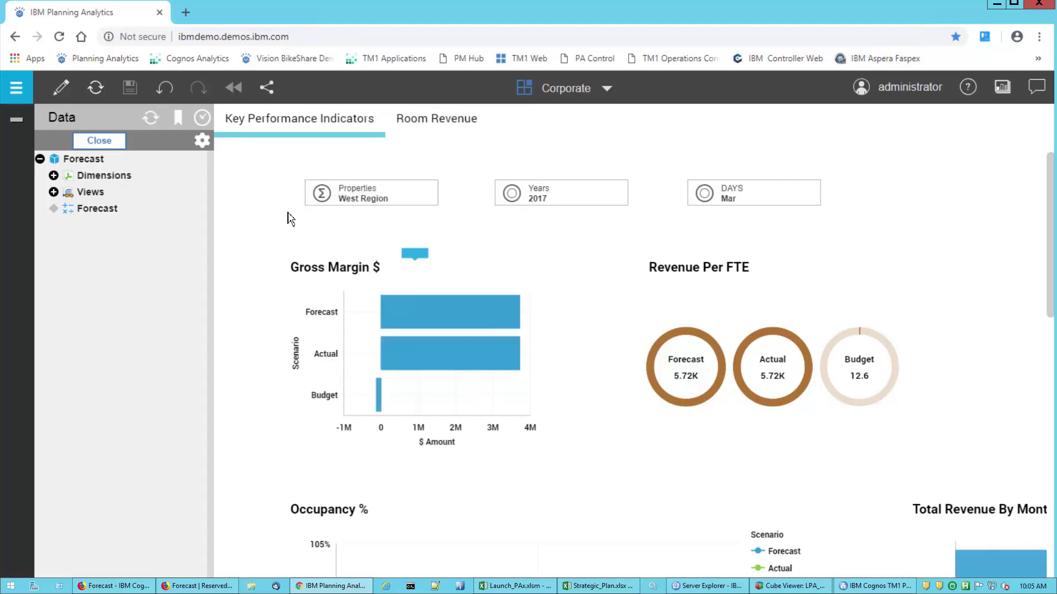
{"action": "left_click", "coordinate": [16, 120]}
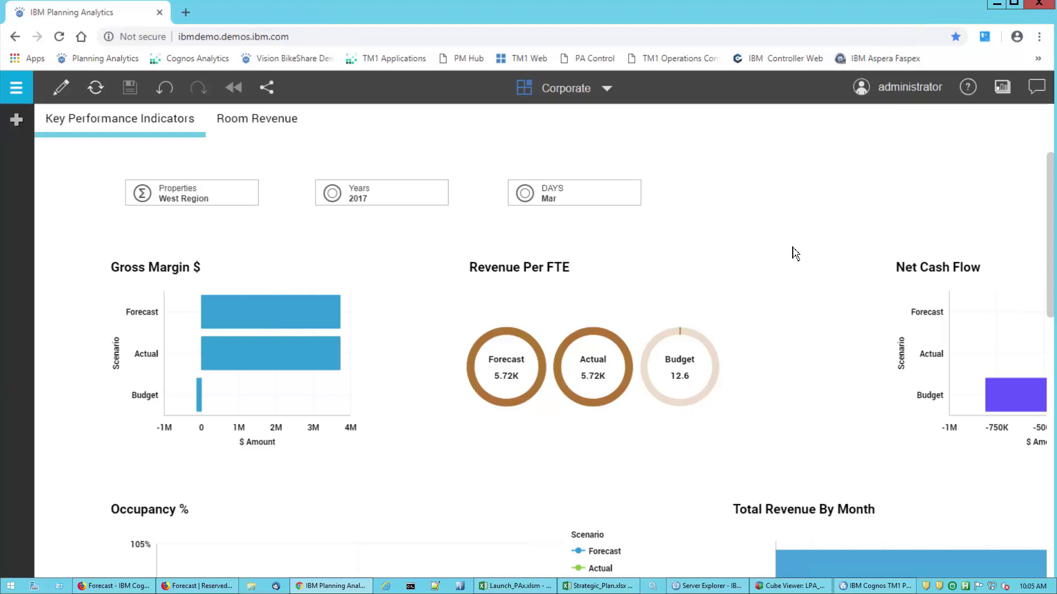
Review the occupancy, revenue and map charts, and return the property filter to TOTAL LPA LODGING
{"action": "scroll", "coordinate": [795, 254], "scroll_direction": "down", "scroll_amount": 8}
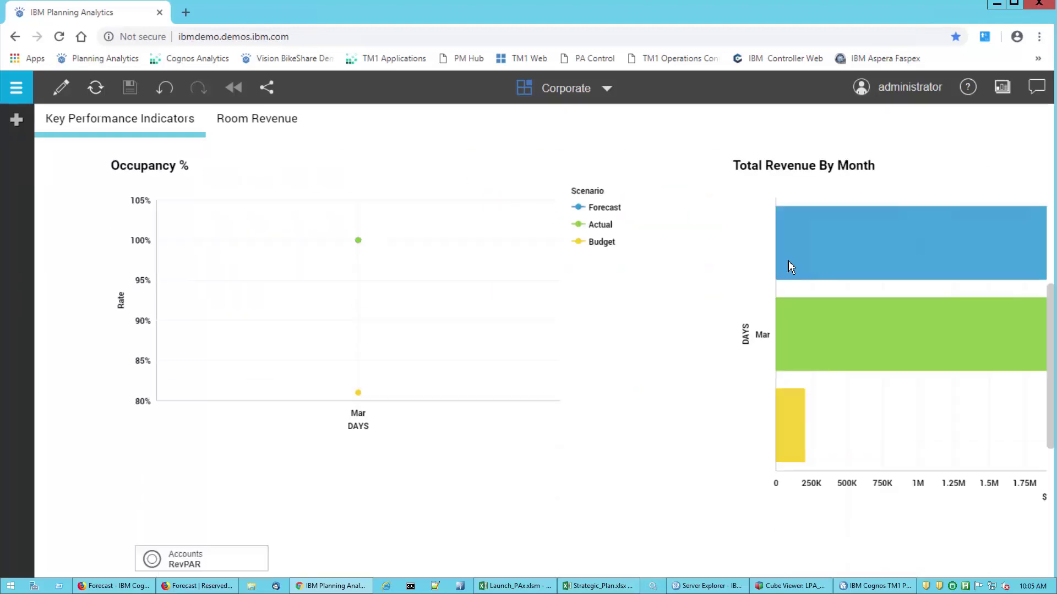
{"action": "scroll", "coordinate": [649, 420], "scroll_direction": "down", "scroll_amount": 4}
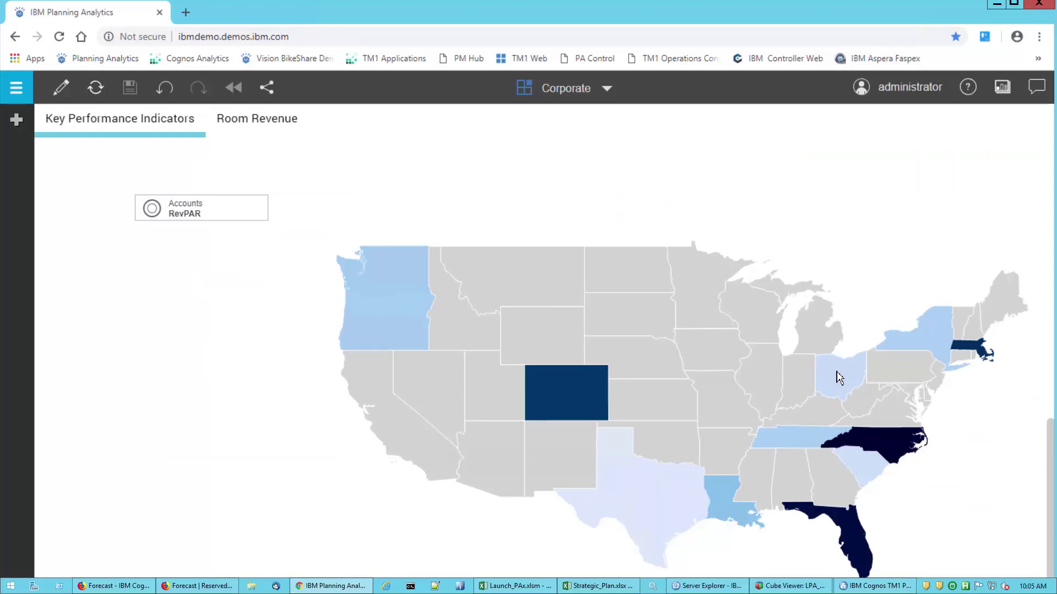
{"action": "scroll", "coordinate": [724, 407], "scroll_direction": "up", "scroll_amount": 12}
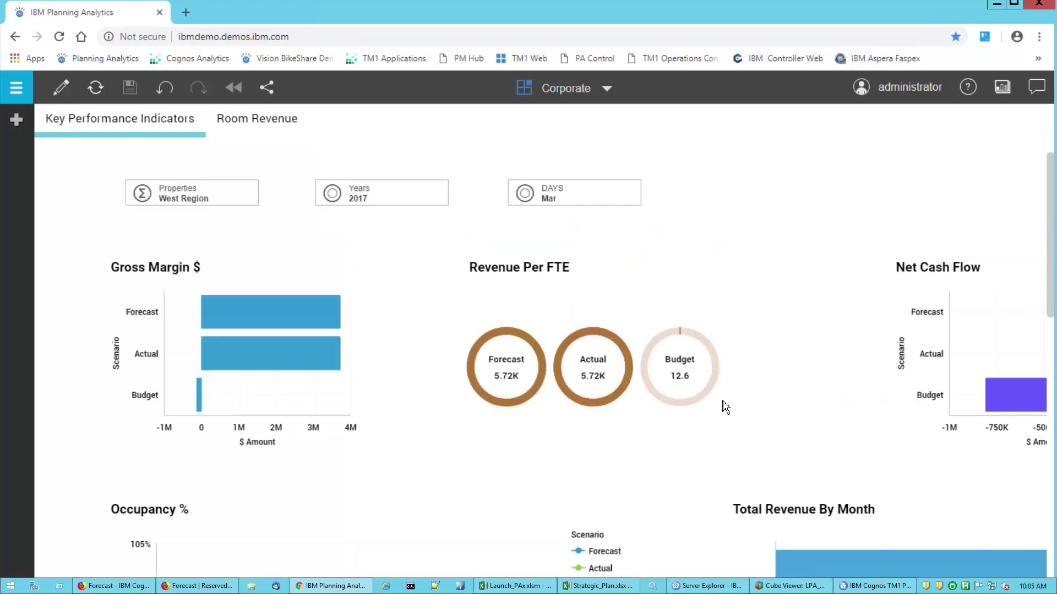
{"action": "left_click", "coordinate": [172, 197]}
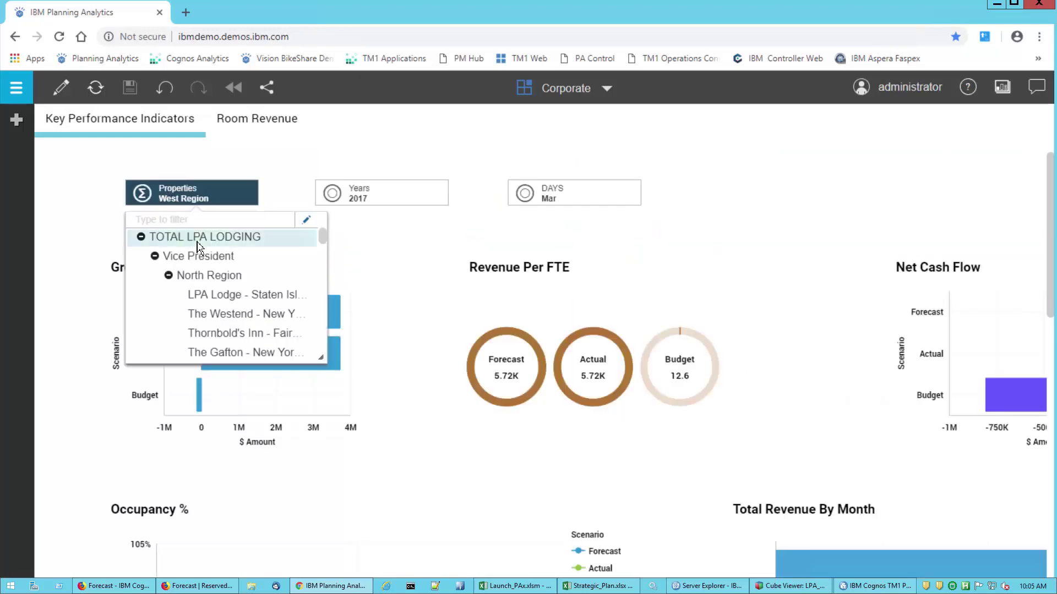
{"action": "left_click", "coordinate": [197, 236]}
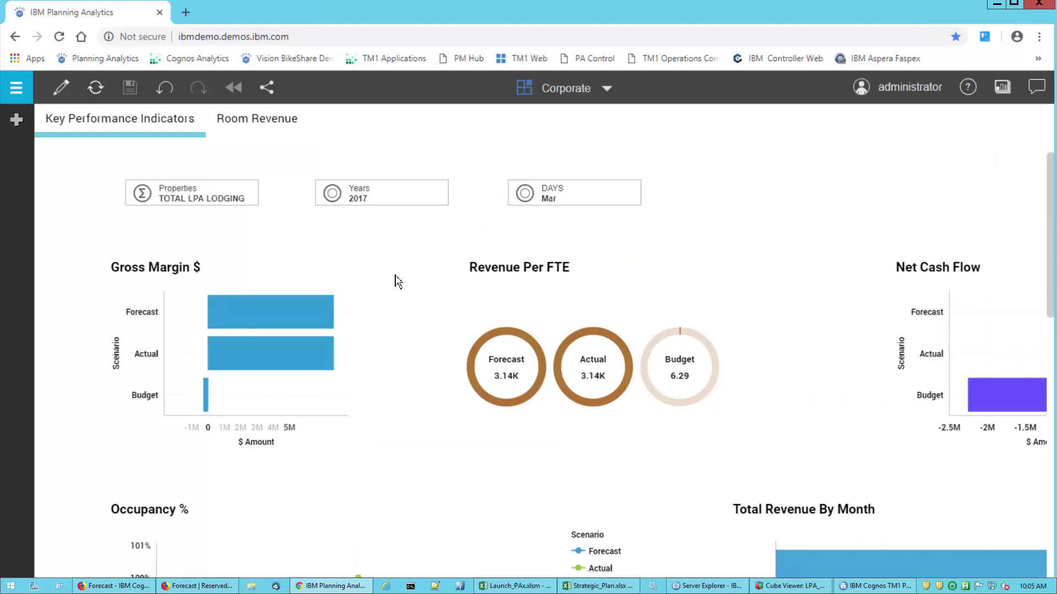
Set the dashboard's year filter to 2016 and its days filter to Total Year
{"action": "left_click", "coordinate": [358, 197]}
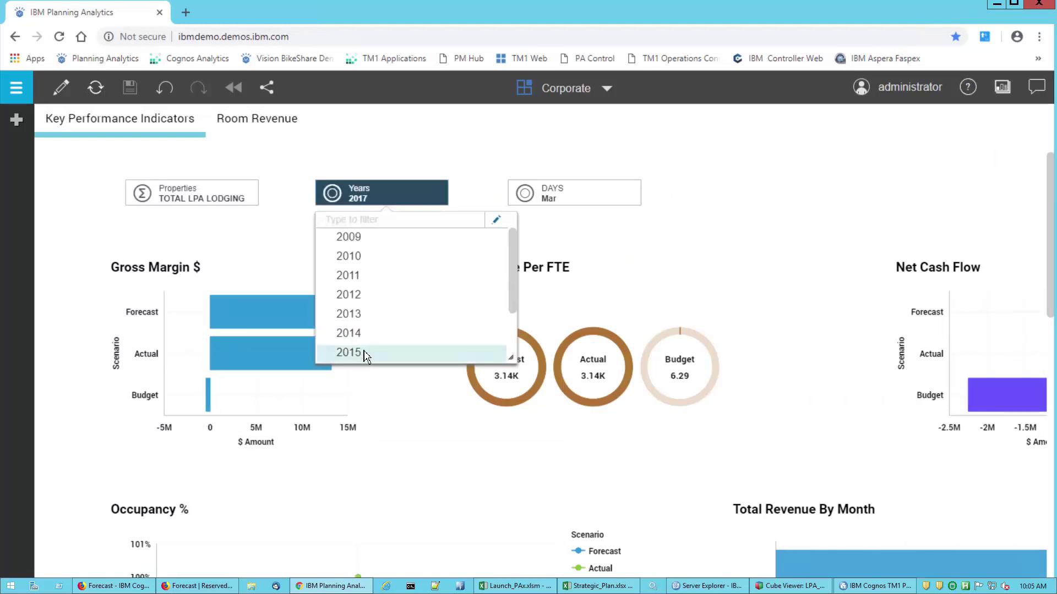
{"action": "scroll", "coordinate": [365, 341], "scroll_direction": "down", "scroll_amount": 2}
{"action": "left_click", "coordinate": [361, 293]}
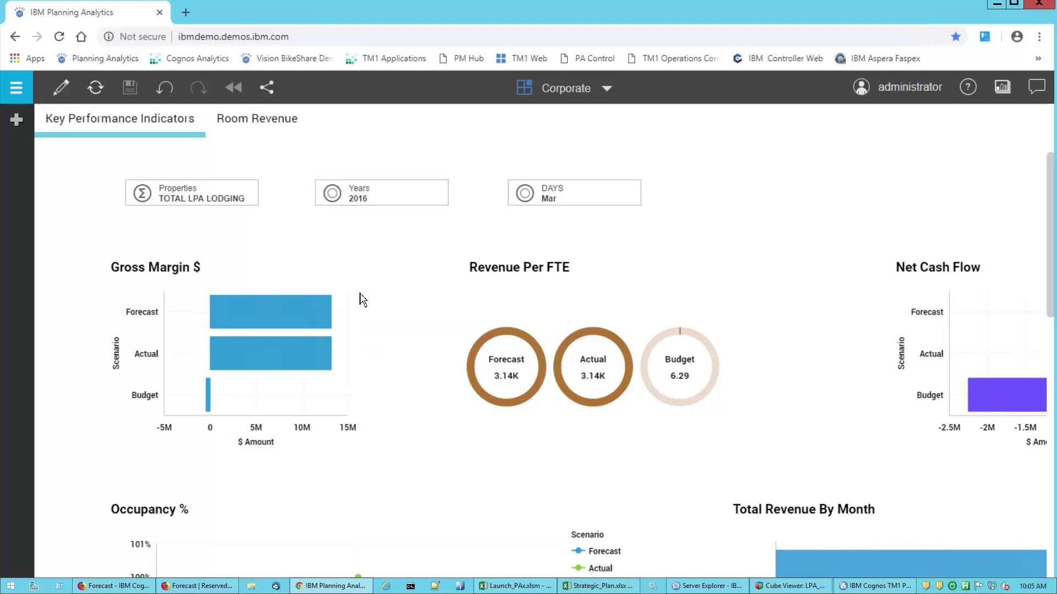
{"action": "left_click", "coordinate": [552, 204]}
{"action": "scroll", "coordinate": [578, 308], "scroll_direction": "down", "scroll_amount": 2}
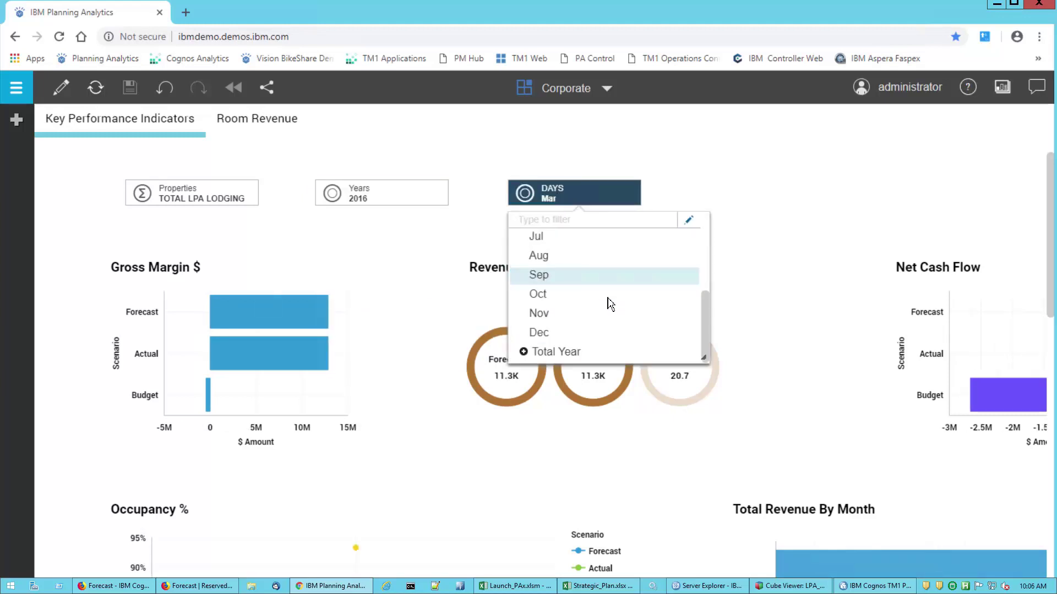
{"action": "left_click", "coordinate": [572, 355]}
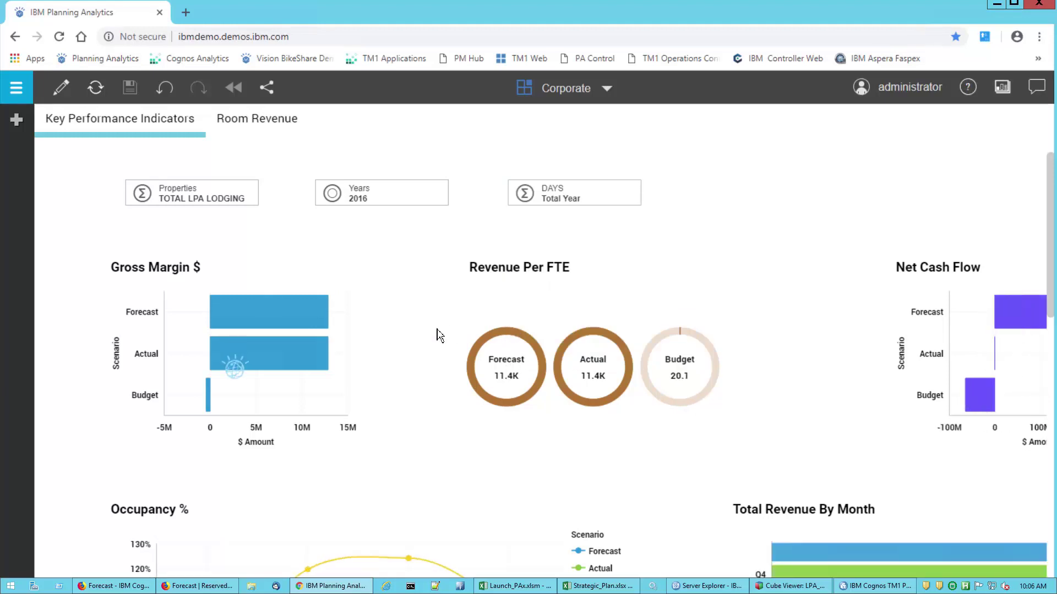
Switch the US map's account to Gross Profit and show the data details for Oregon
{"action": "scroll", "coordinate": [438, 334], "scroll_direction": "down", "scroll_amount": 9}
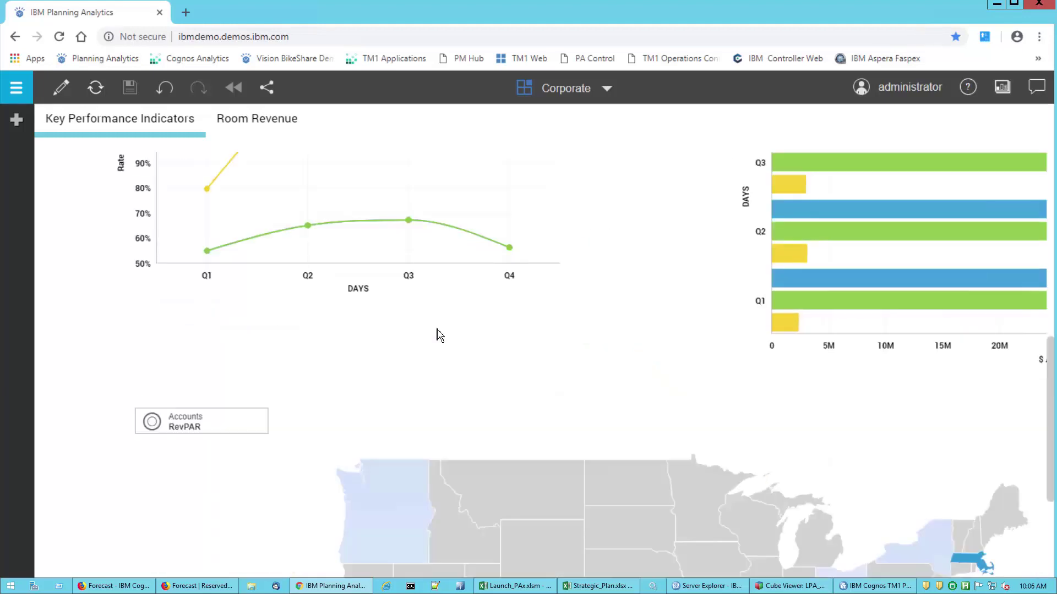
{"action": "scroll", "coordinate": [439, 334], "scroll_direction": "down", "scroll_amount": 4}
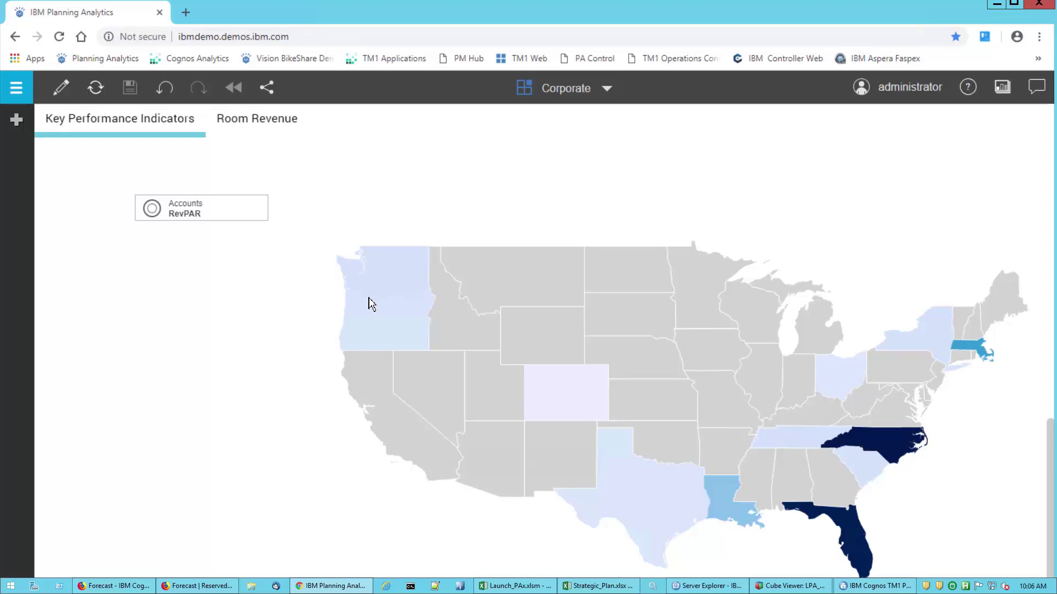
{"action": "left_click", "coordinate": [220, 216]}
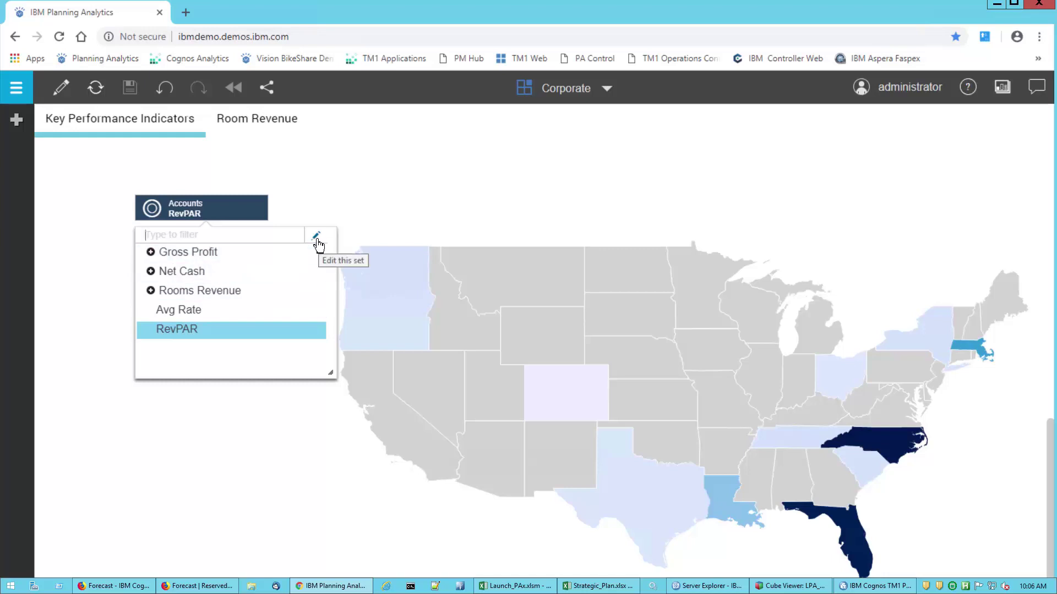
{"action": "left_click", "coordinate": [213, 259]}
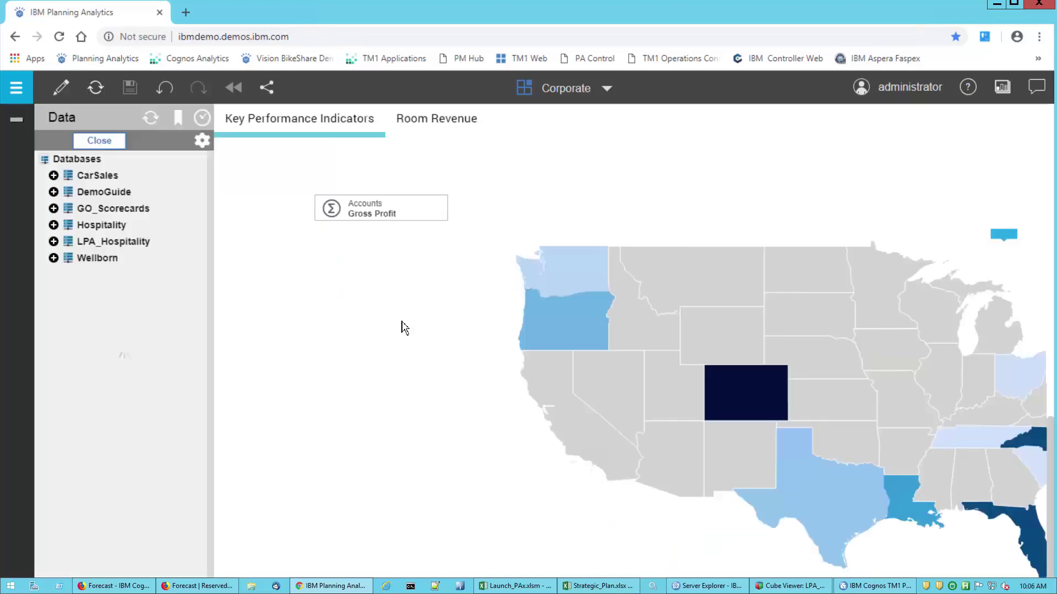
{"action": "left_click", "coordinate": [564, 328]}
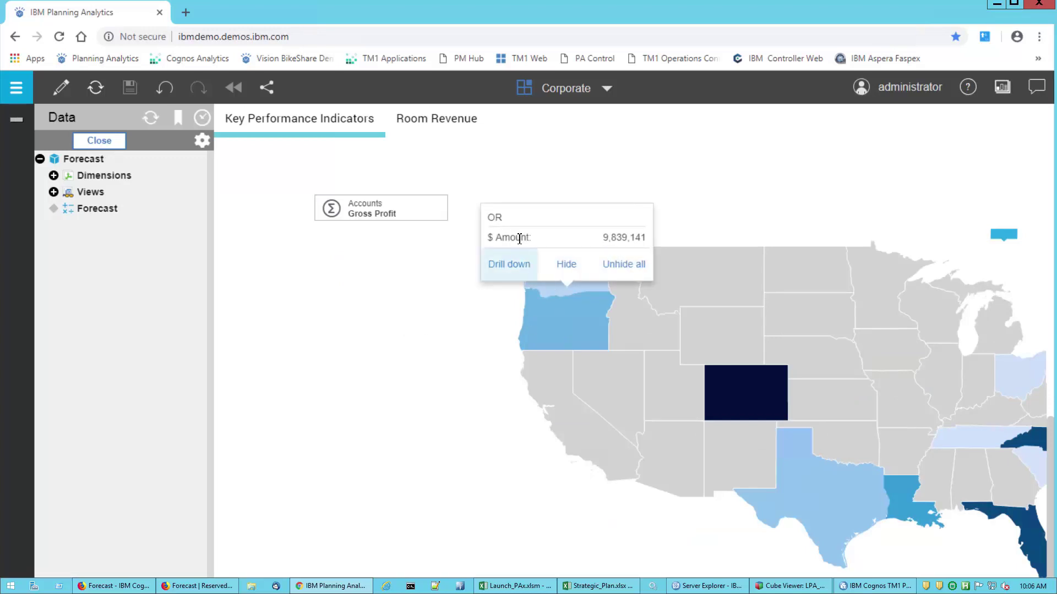
Drill down on Oregon in the US map and review the Key Performance Indicators charts
{"action": "left_click", "coordinate": [510, 266]}
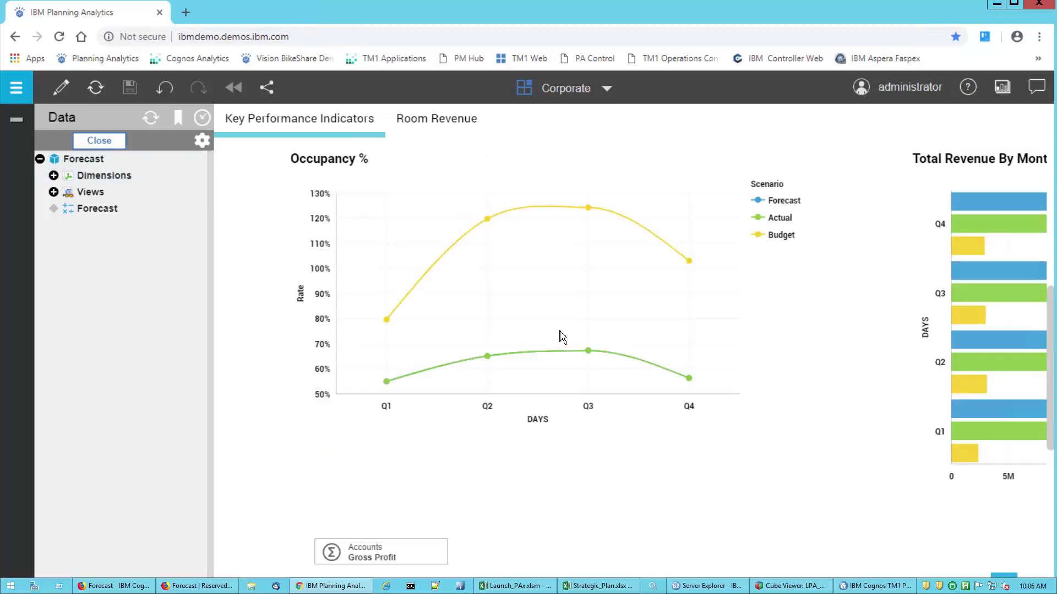
{"action": "scroll", "coordinate": [578, 352], "scroll_direction": "up", "scroll_amount": 6}
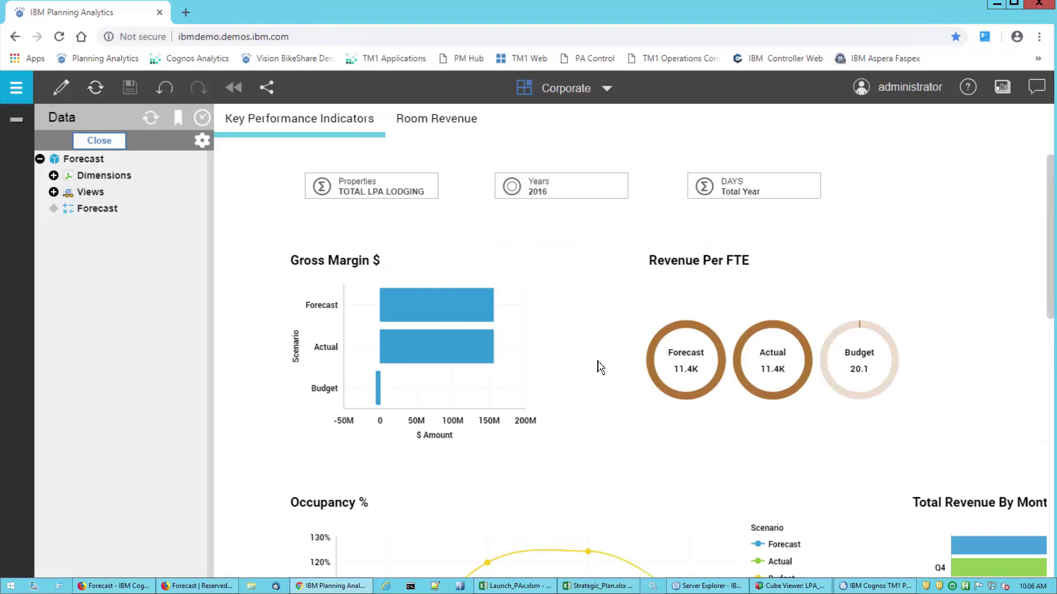
{"action": "scroll", "coordinate": [600, 368], "scroll_direction": "down", "scroll_amount": 5}
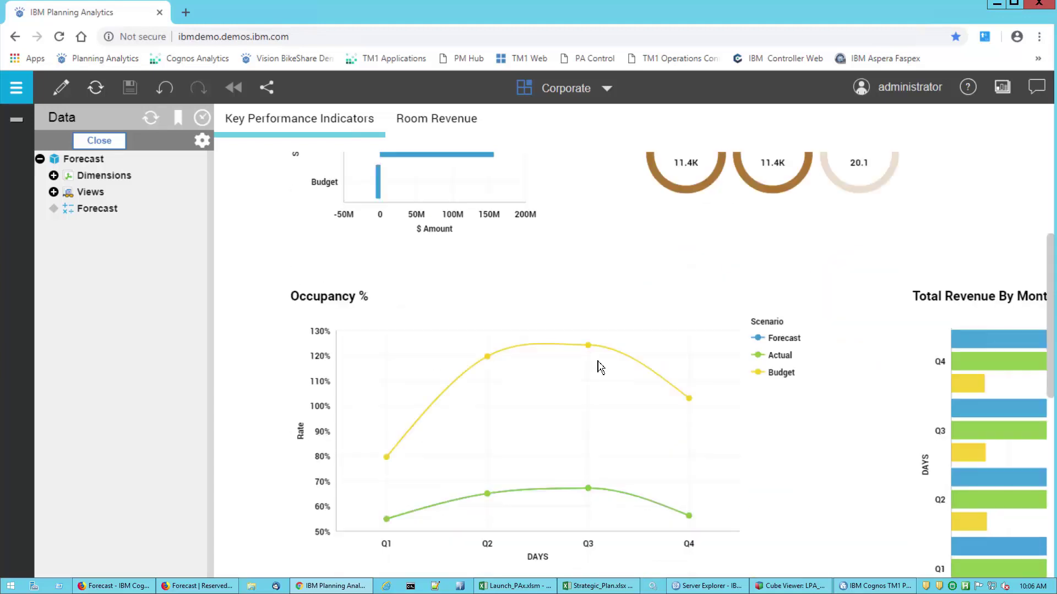
{"action": "scroll", "coordinate": [601, 366], "scroll_direction": "up", "scroll_amount": 5}
Open the Room Revenue sheet and change the ADR By State word cloud to an Exploration view
{"action": "left_click", "coordinate": [422, 128]}
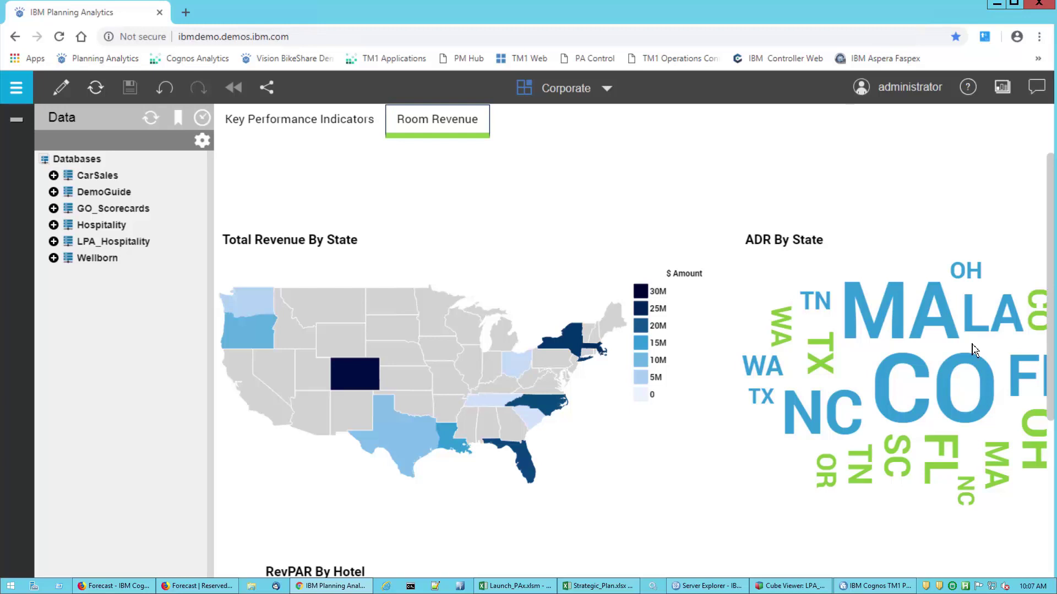
{"action": "left_click", "coordinate": [16, 119]}
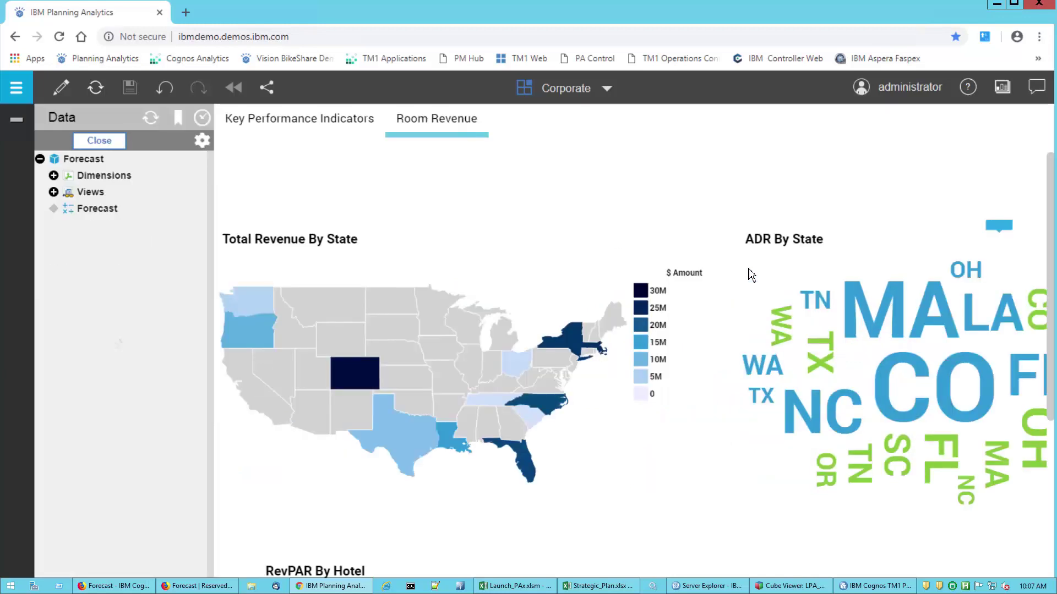
{"action": "left_click", "coordinate": [1000, 227]}
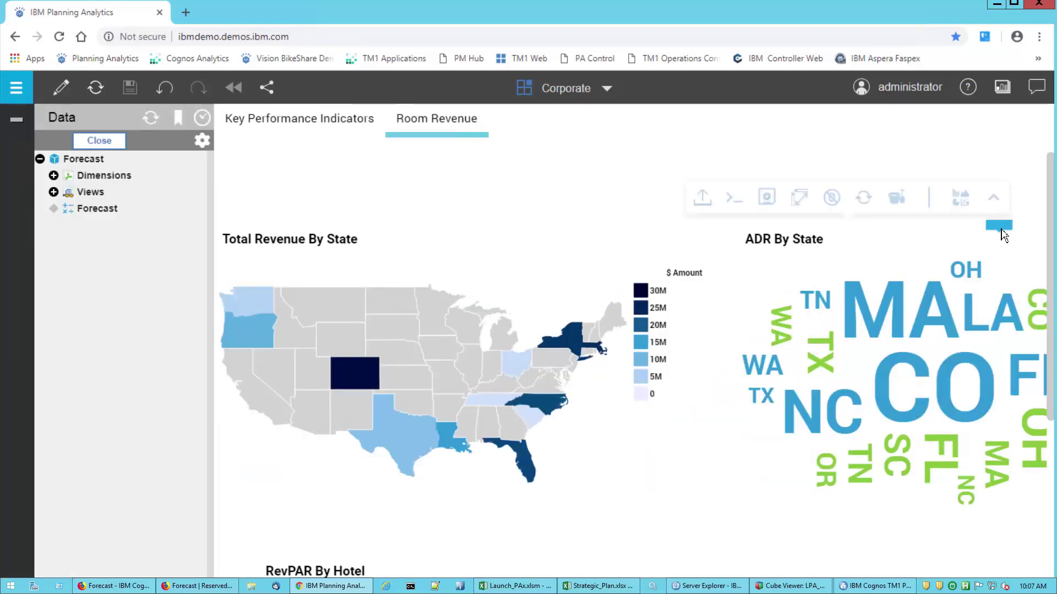
{"action": "left_click", "coordinate": [958, 208]}
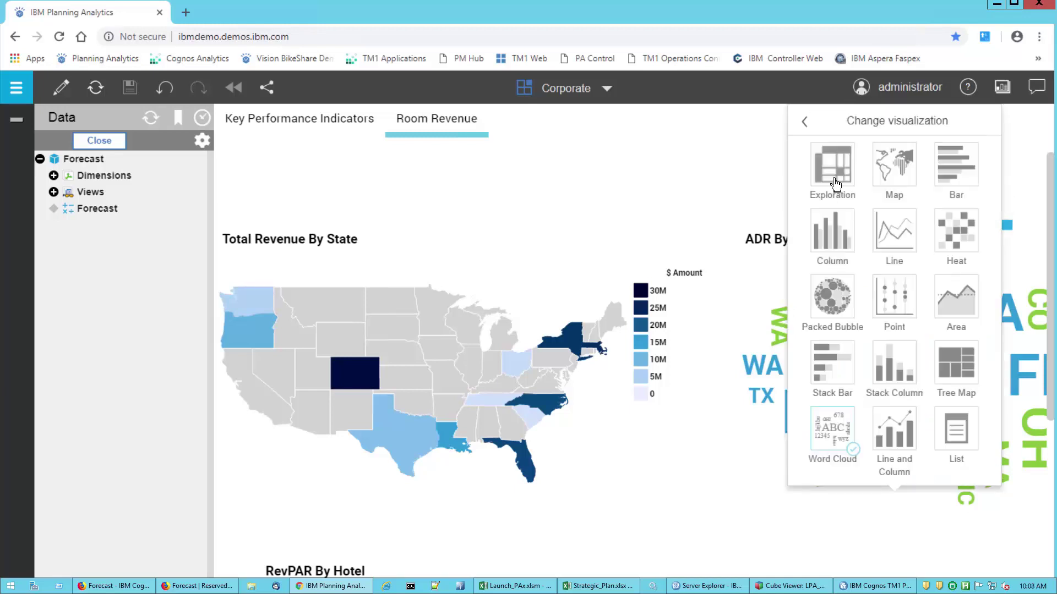
{"action": "left_click", "coordinate": [955, 426]}
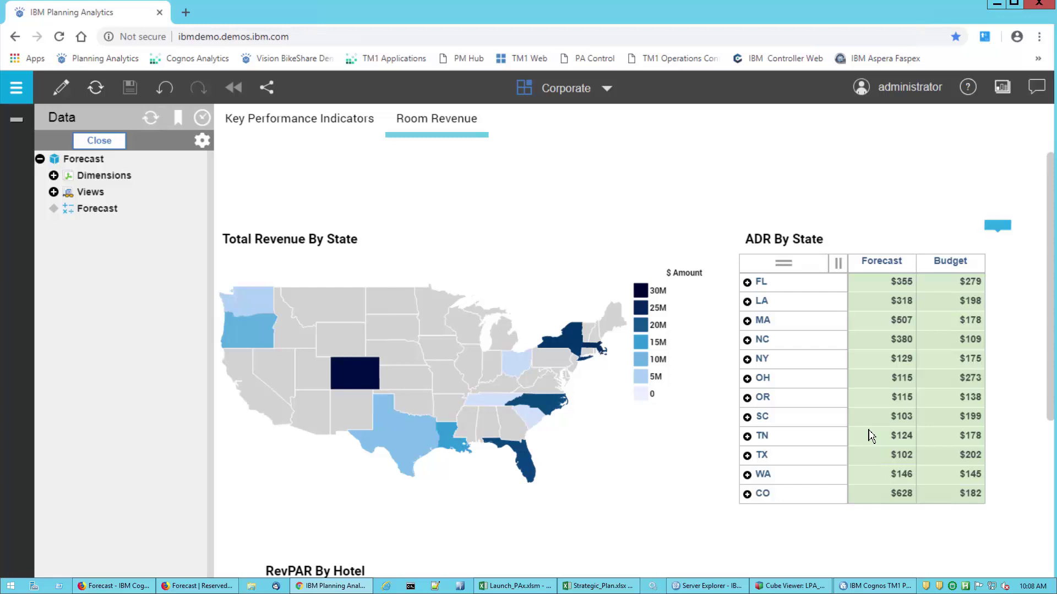
Expand and collapse FL and NC in the ADR By State grid to inspect their individual hotels
{"action": "left_click", "coordinate": [747, 283]}
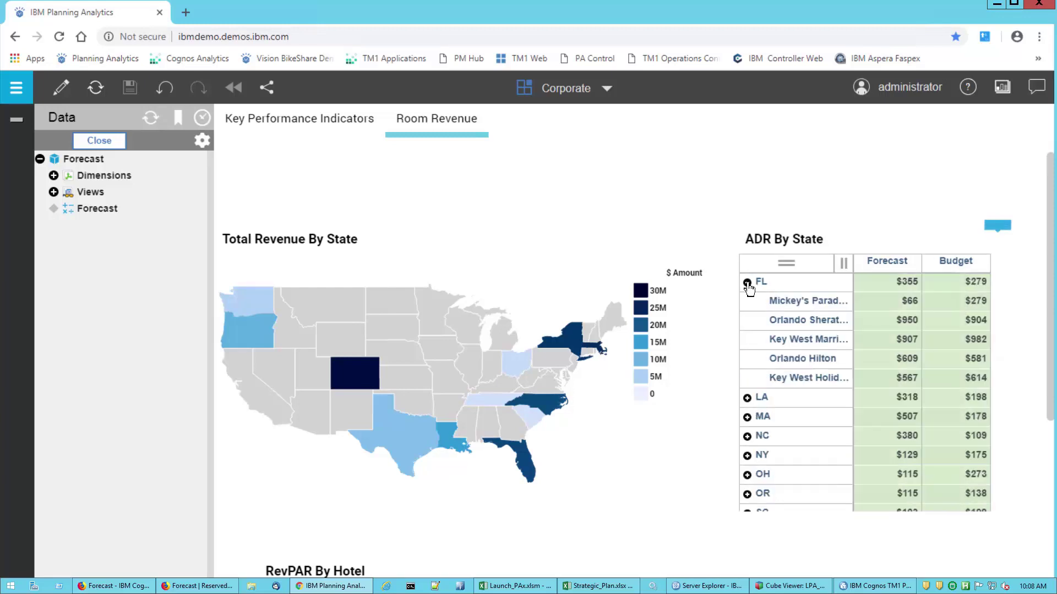
{"action": "left_click", "coordinate": [746, 282]}
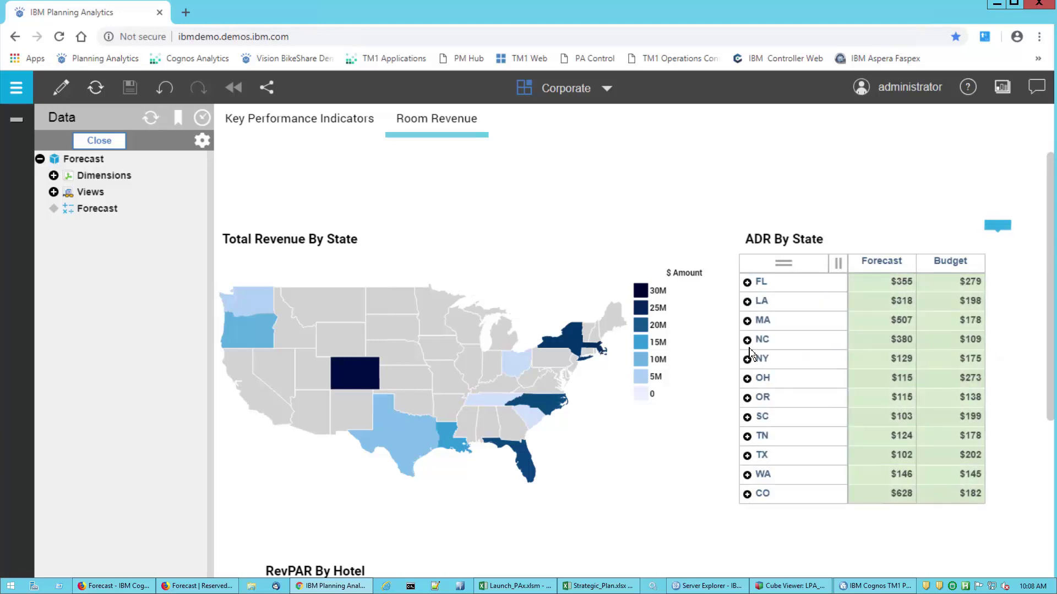
{"action": "left_click", "coordinate": [747, 341]}
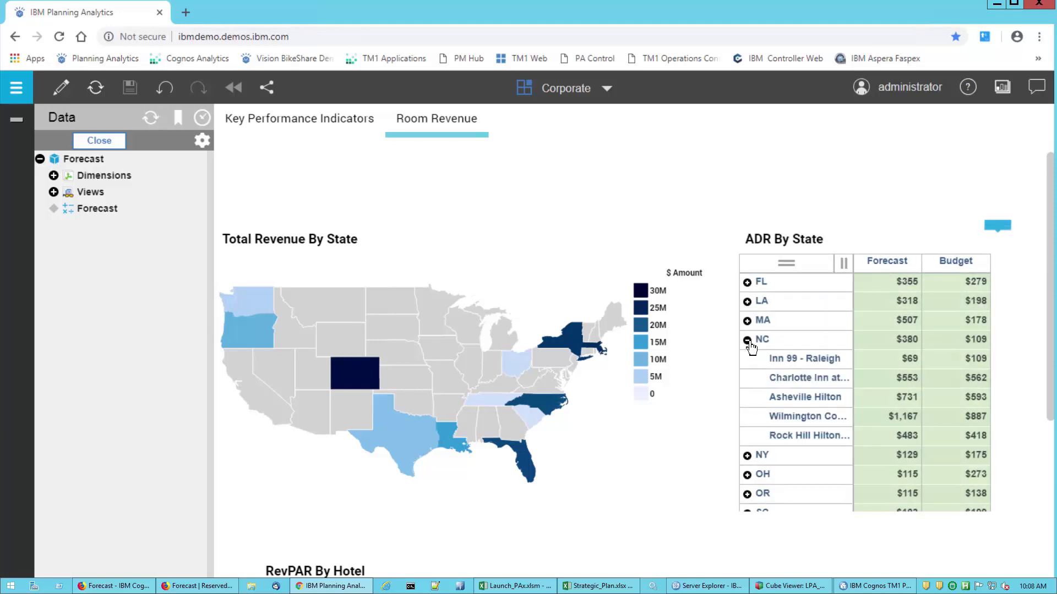
{"action": "left_click", "coordinate": [747, 341]}
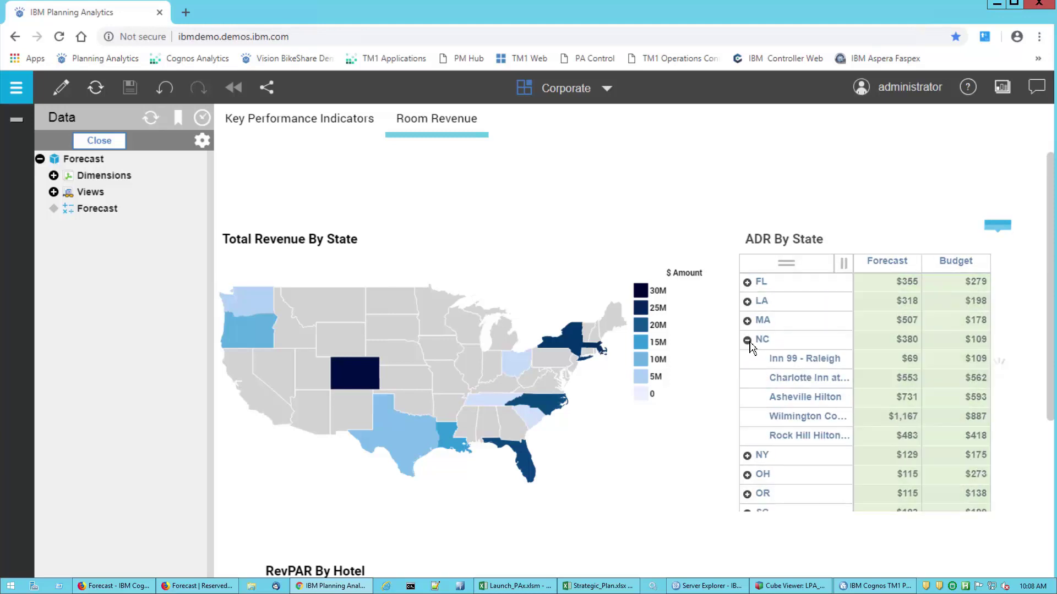
Change the ADR By State visualization to a Map and hide the data tree
{"action": "left_click", "coordinate": [1005, 231]}
{"action": "left_click", "coordinate": [961, 197]}
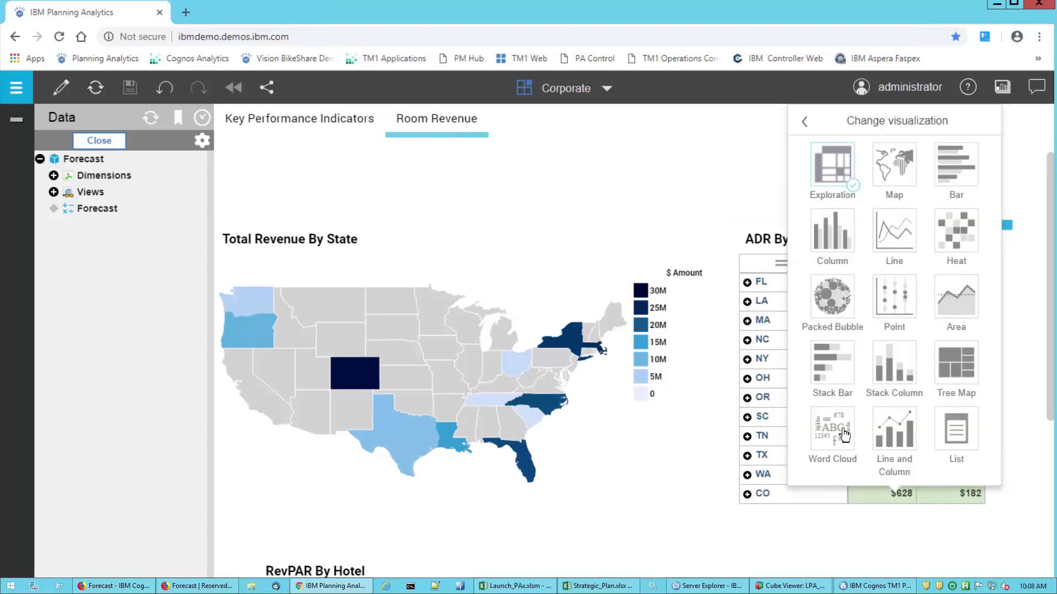
{"action": "left_click", "coordinate": [895, 191]}
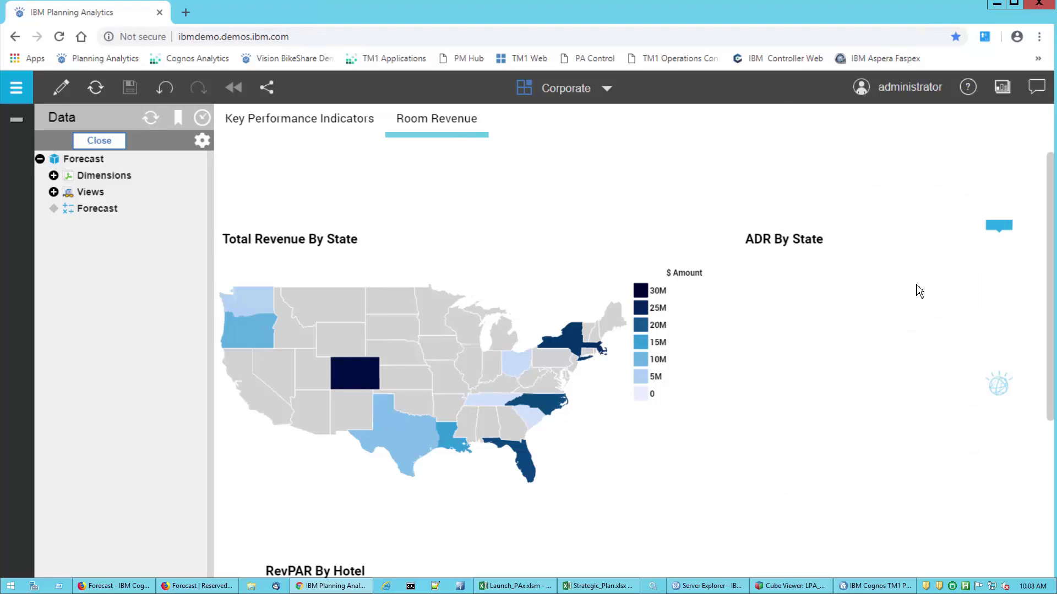
{"action": "left_click", "coordinate": [997, 229]}
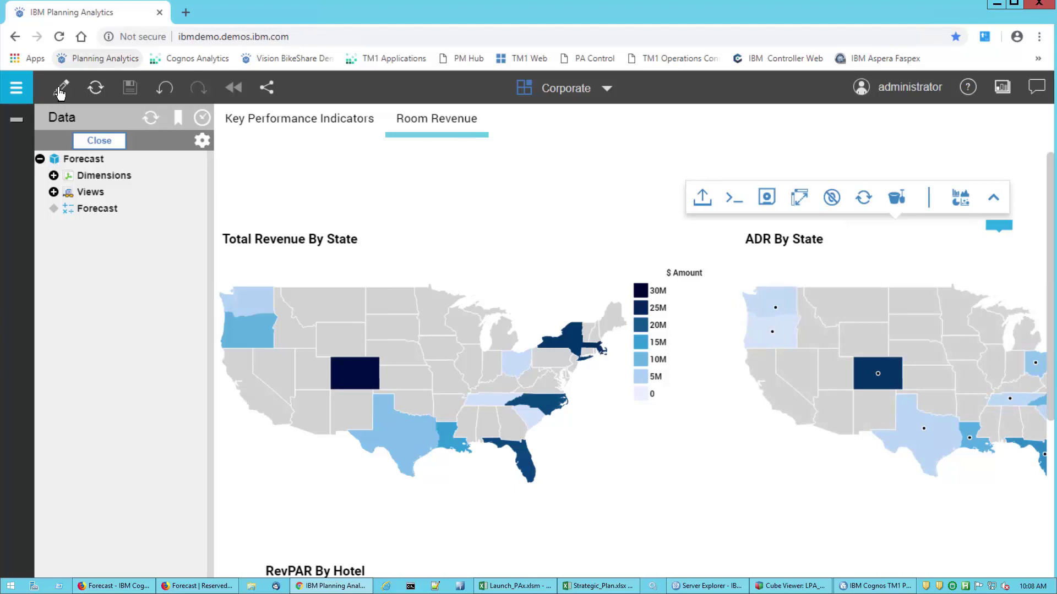
{"action": "left_click", "coordinate": [29, 127]}
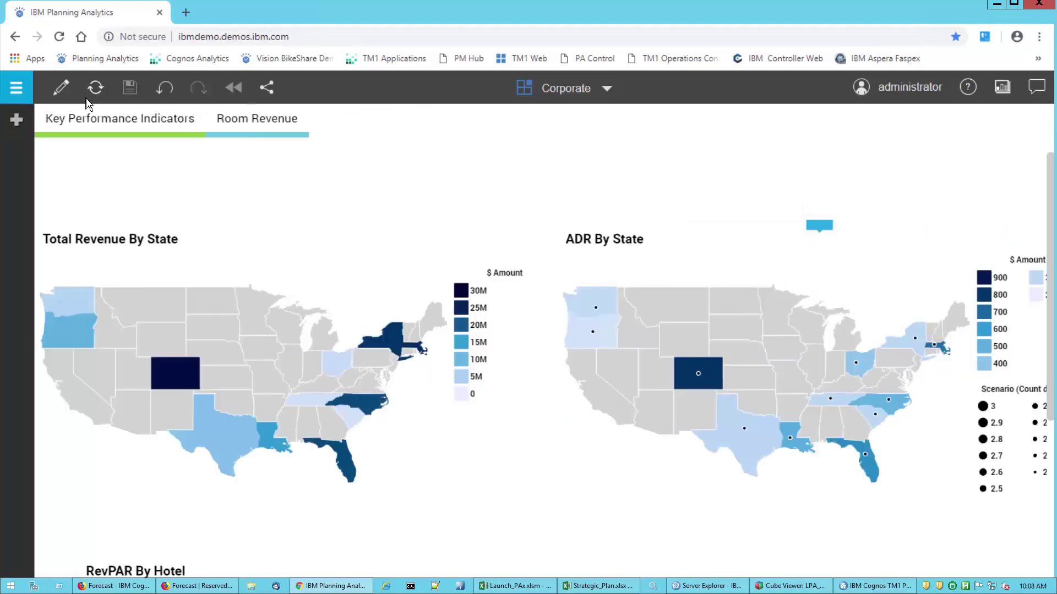
Put the dashboard in edit mode and apply the color palette that starts with red to the ADR By State map
{"action": "left_click", "coordinate": [60, 88]}
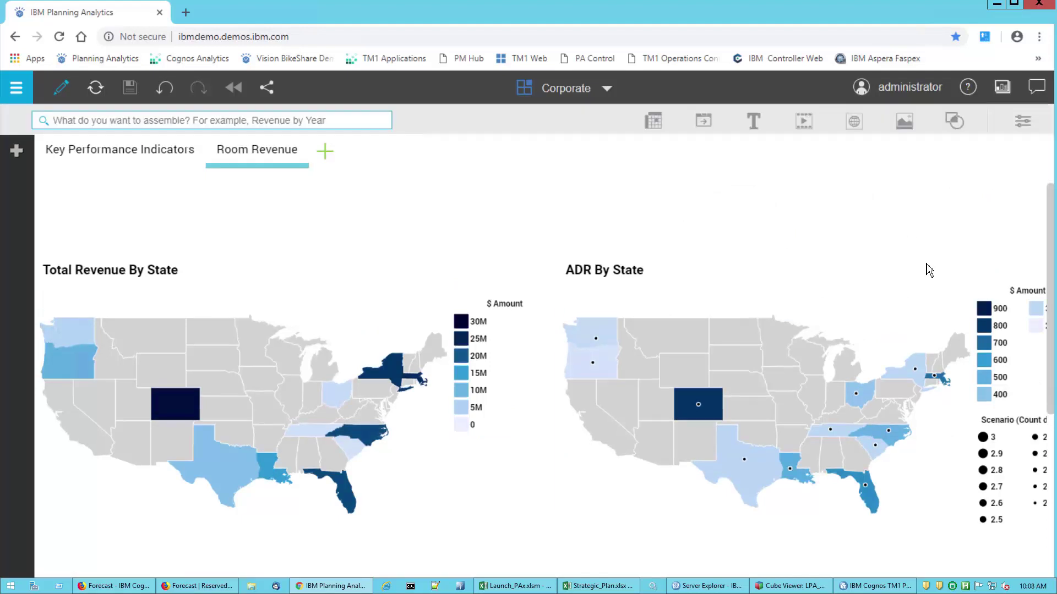
{"action": "left_click", "coordinate": [876, 287]}
{"action": "left_click", "coordinate": [1021, 121]}
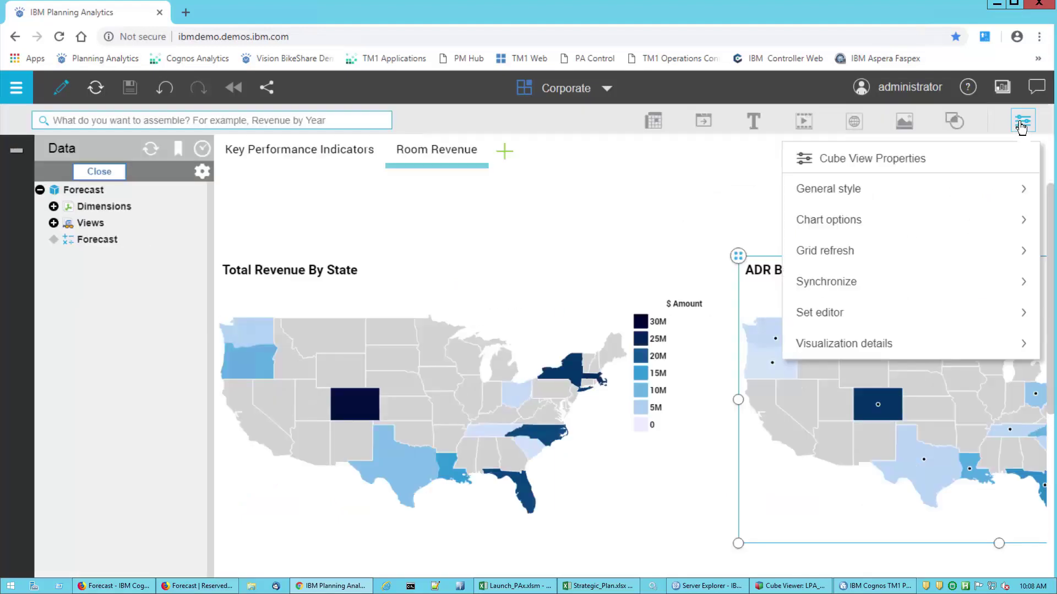
{"action": "left_click", "coordinate": [857, 346]}
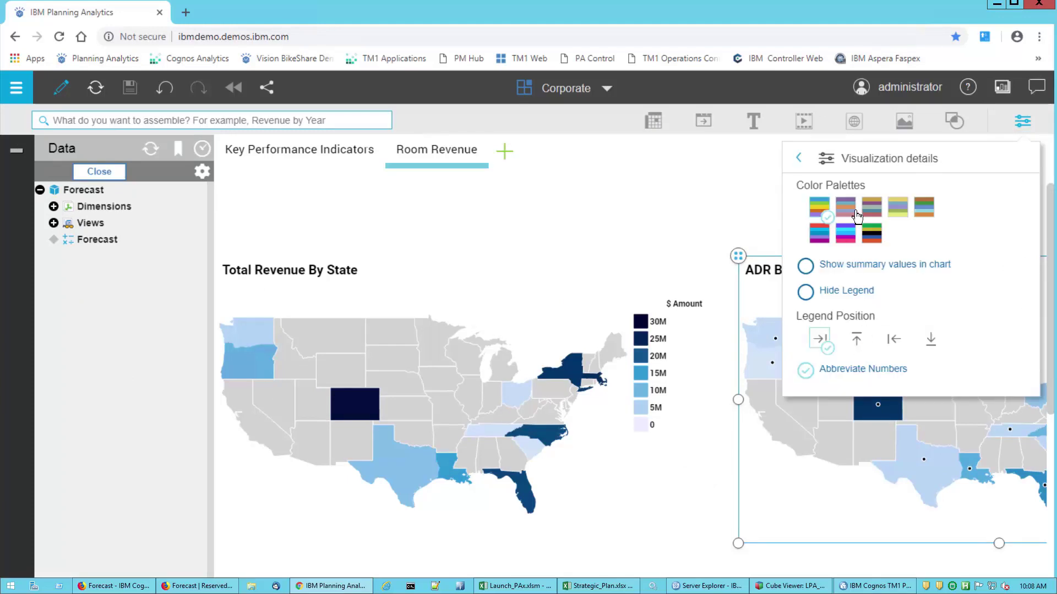
{"action": "left_click", "coordinate": [817, 238]}
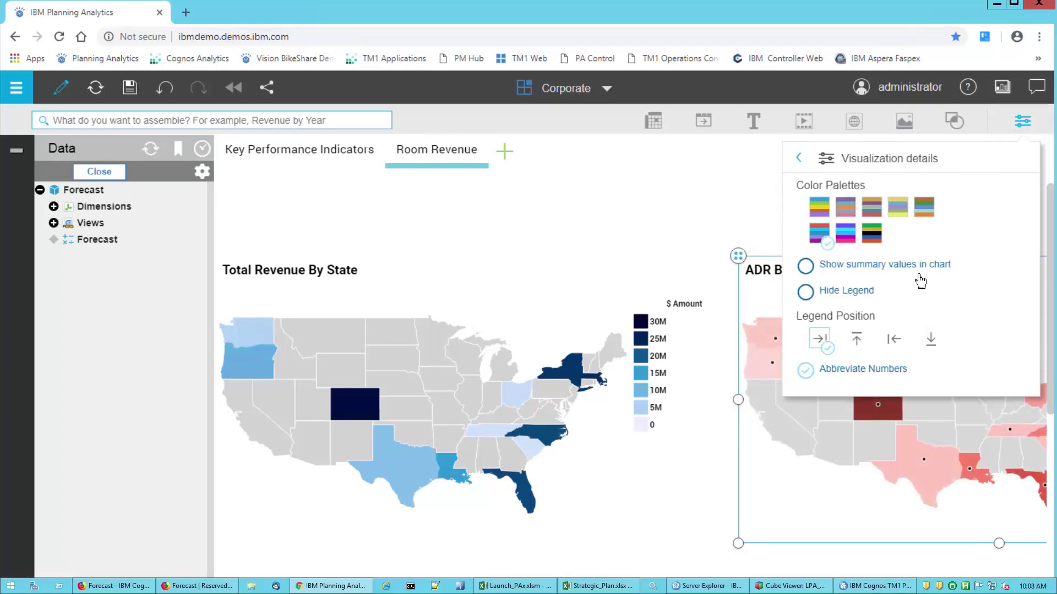
{"action": "left_click", "coordinate": [894, 158]}
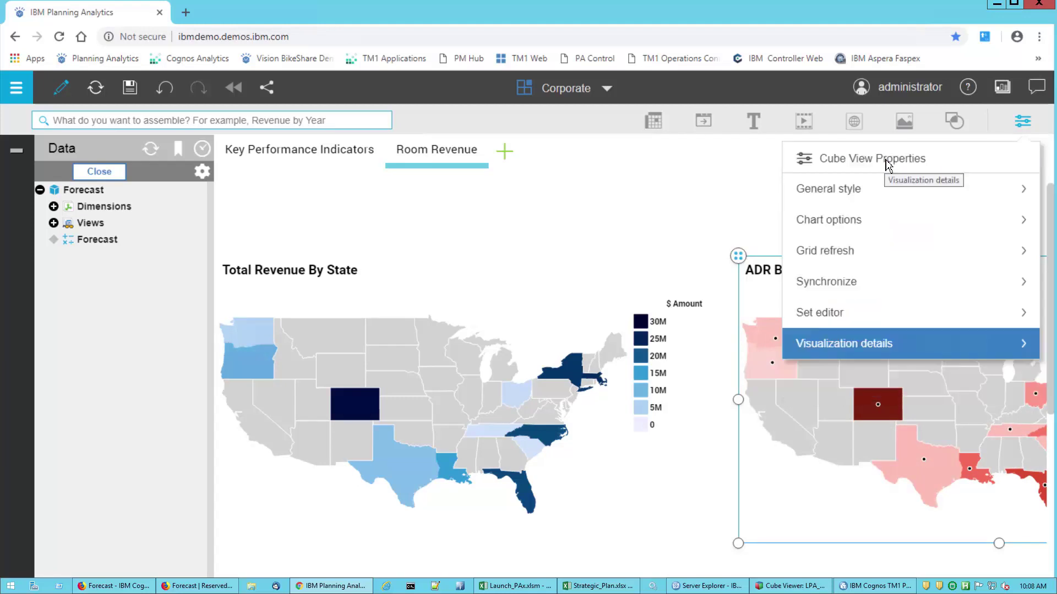
{"action": "left_click", "coordinate": [1022, 120]}
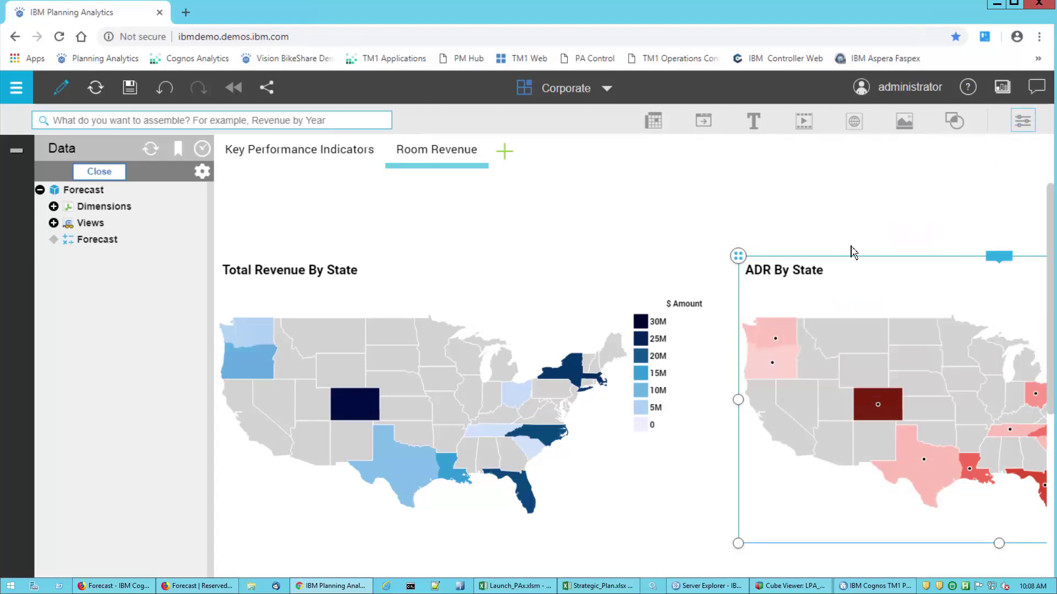
{"action": "left_click", "coordinate": [848, 216]}
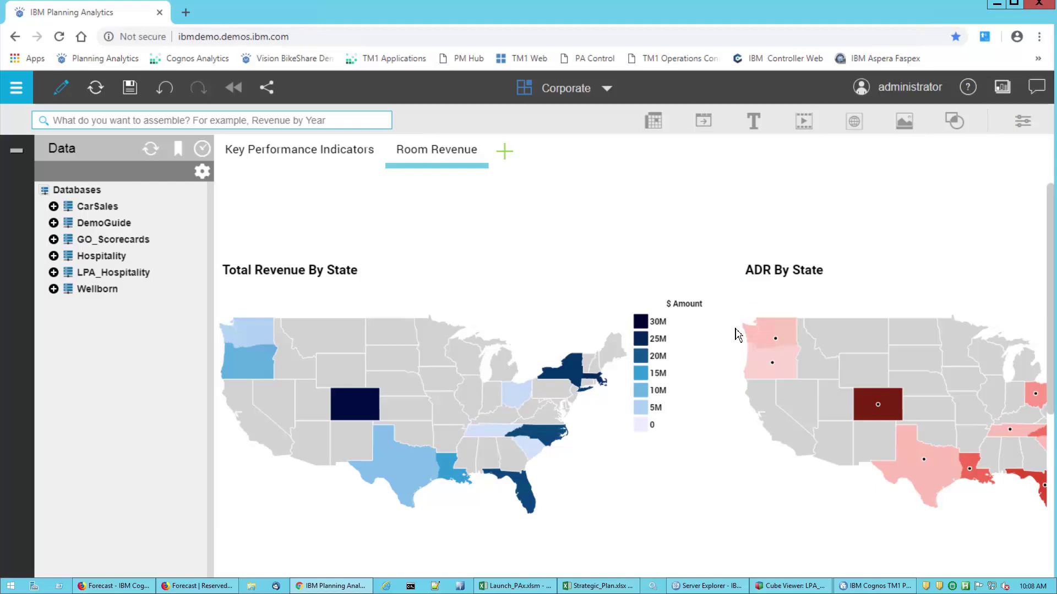
Examine the RevPAR By Hotel values for North Region, LPA Lodge - Staten Island and The Westend - New York City, trying a drill-down on North Region
{"action": "scroll", "coordinate": [738, 334], "scroll_direction": "down", "scroll_amount": 5}
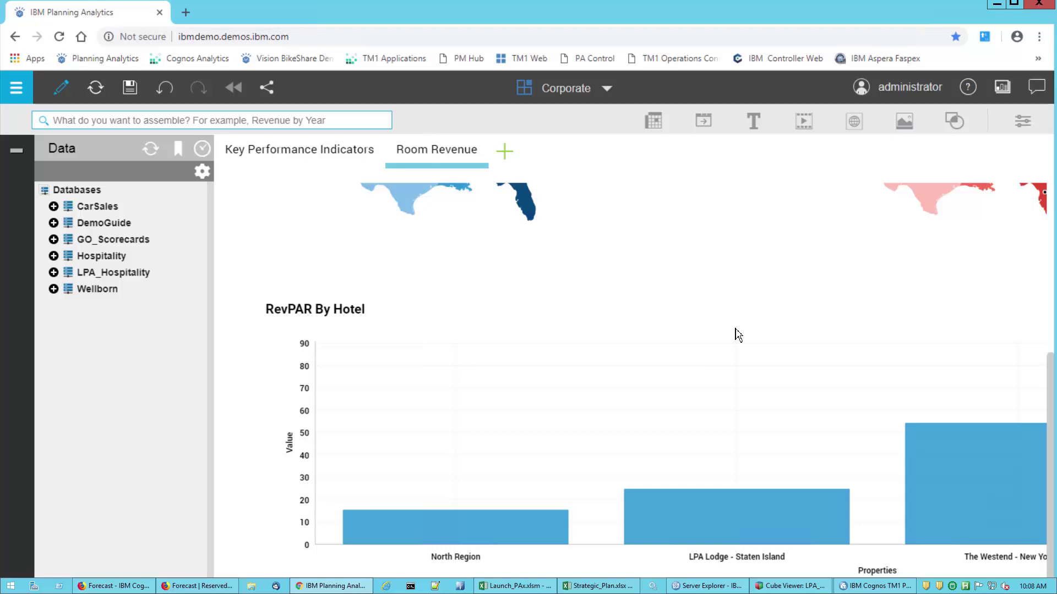
{"action": "scroll", "coordinate": [738, 334], "scroll_direction": "up", "scroll_amount": 5}
{"action": "scroll", "coordinate": [737, 334], "scroll_direction": "down", "scroll_amount": 5}
{"action": "left_click", "coordinate": [448, 531]}
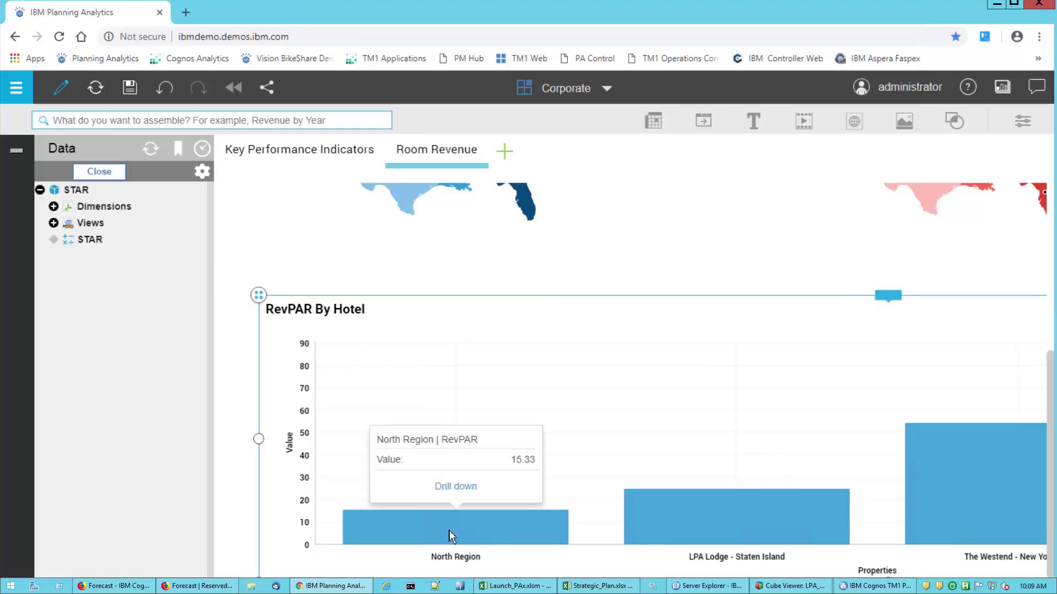
{"action": "left_click", "coordinate": [447, 495]}
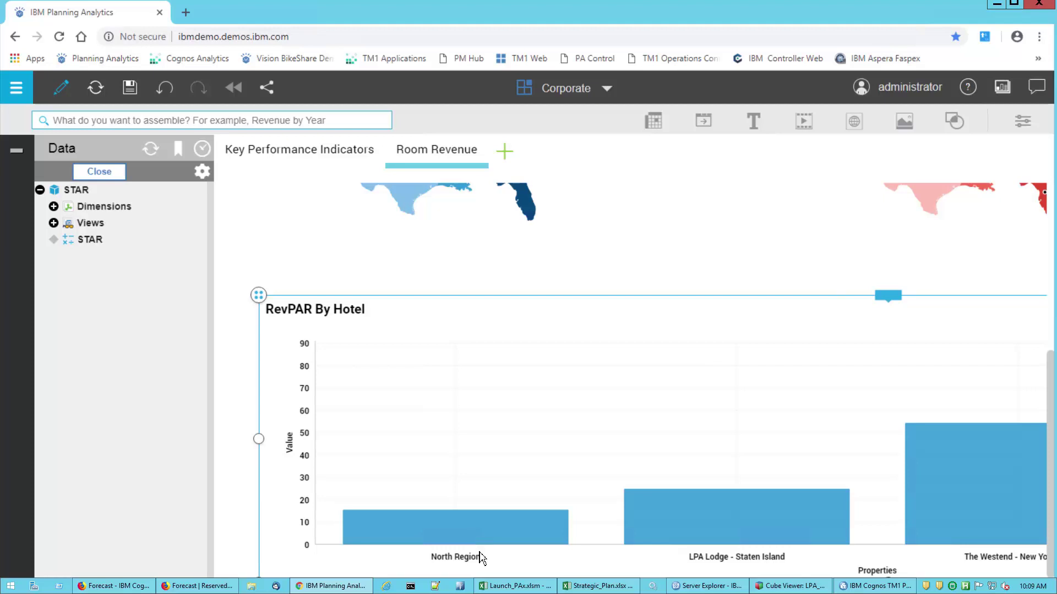
{"action": "mouse_move", "coordinate": [448, 514]}
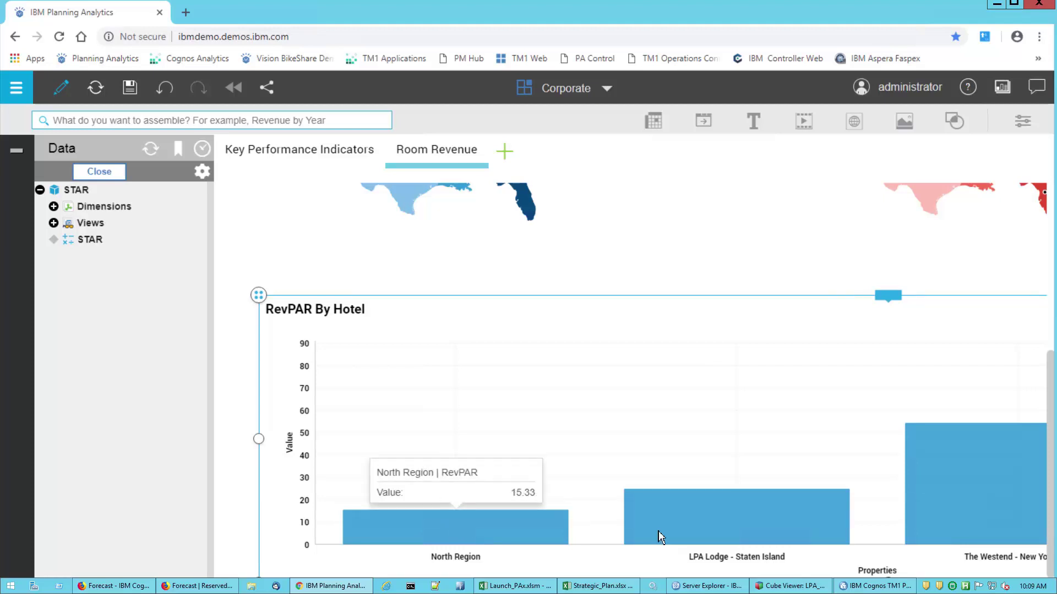
{"action": "left_click", "coordinate": [719, 513]}
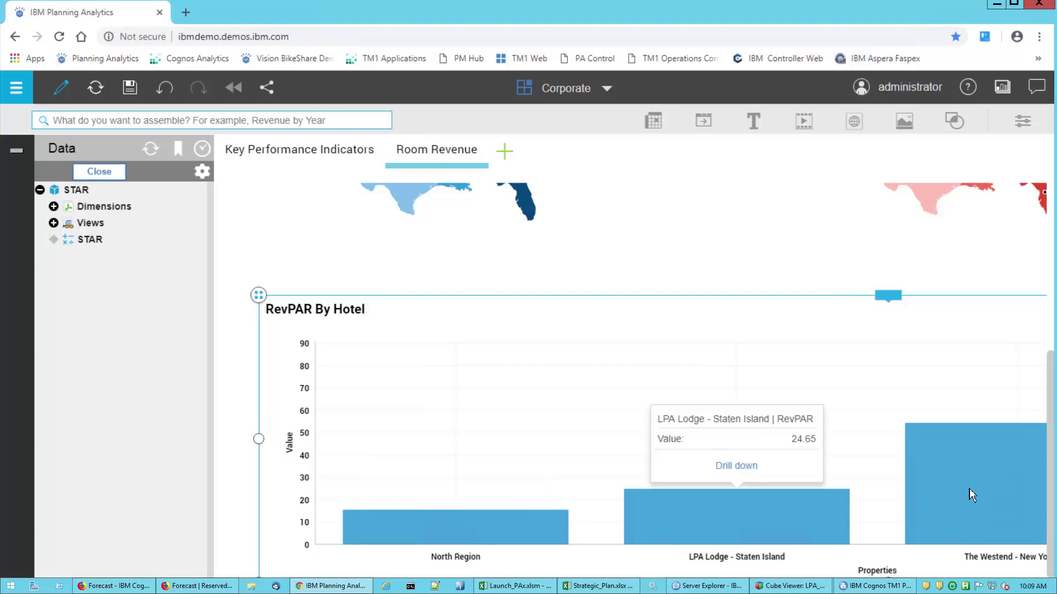
{"action": "mouse_move", "coordinate": [969, 489]}
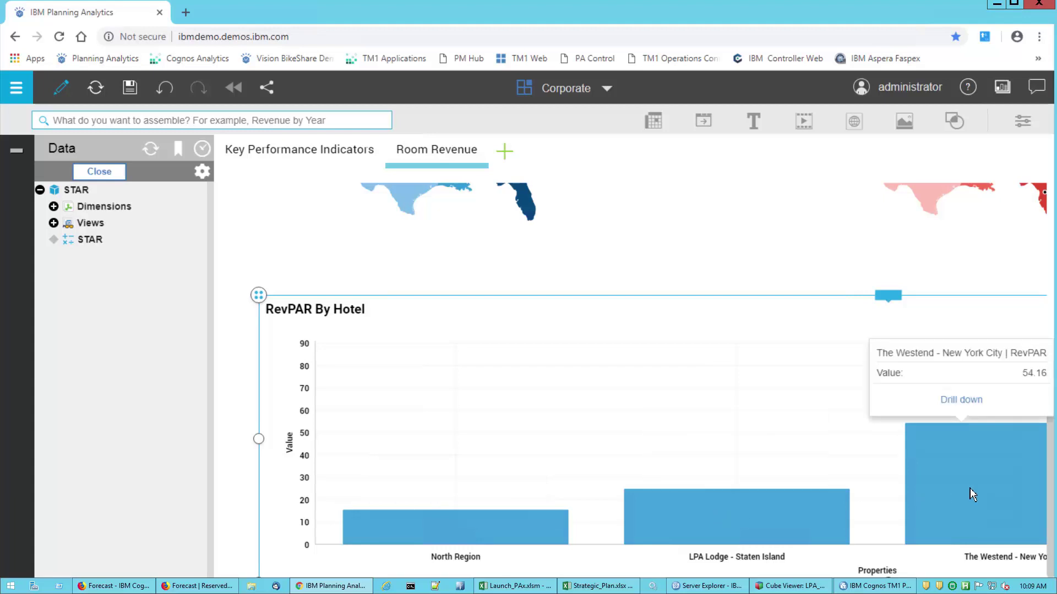
{"action": "left_click", "coordinate": [411, 355]}
Show the RevPAR By Hotel chart's dimension tiles and open its Properties set for editing
{"action": "left_click", "coordinate": [894, 298]}
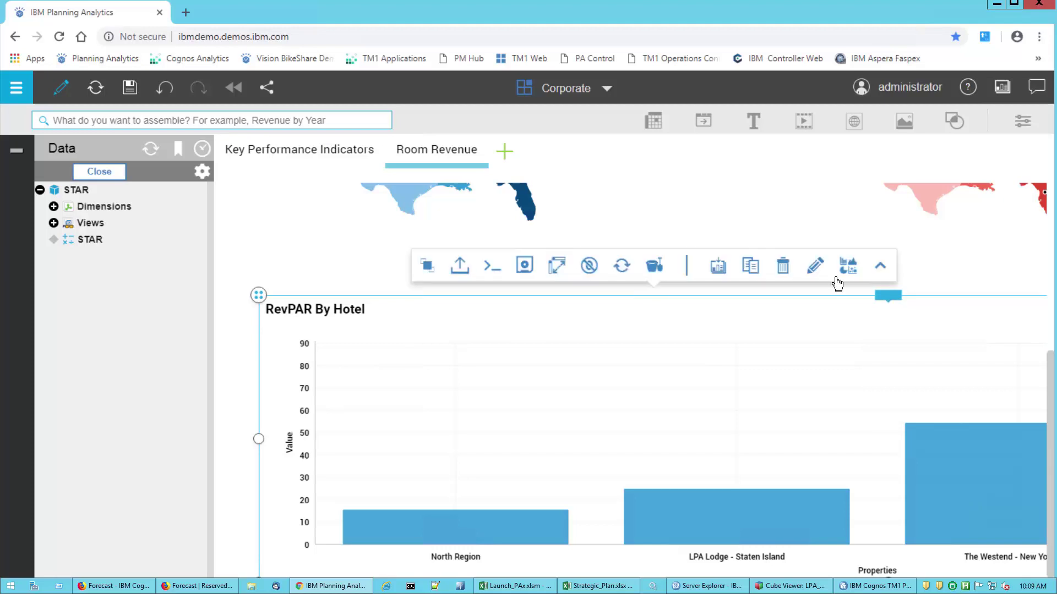
{"action": "left_click", "coordinate": [879, 270]}
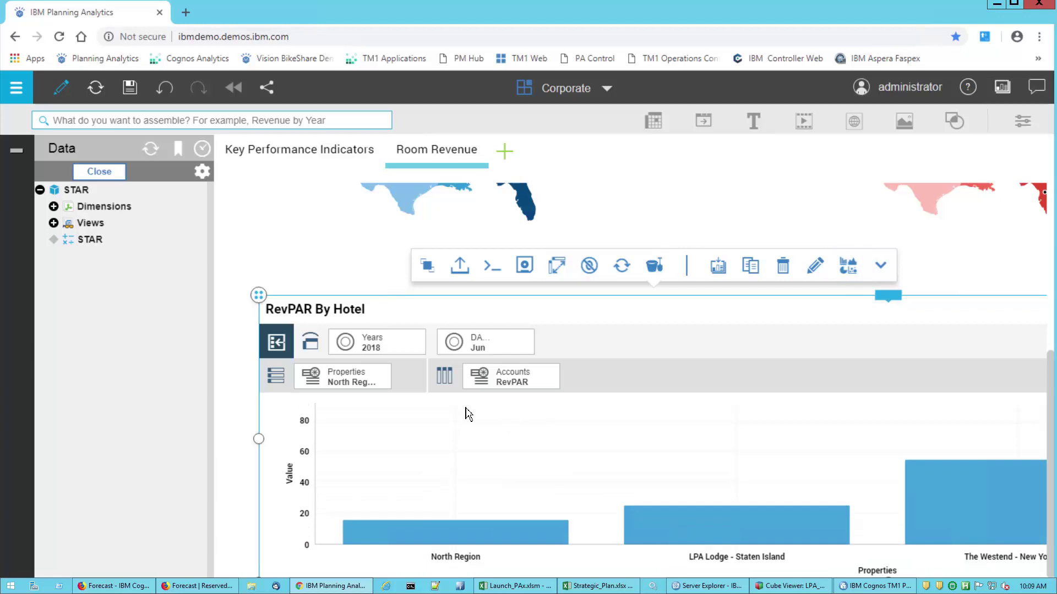
{"action": "left_click", "coordinate": [345, 383]}
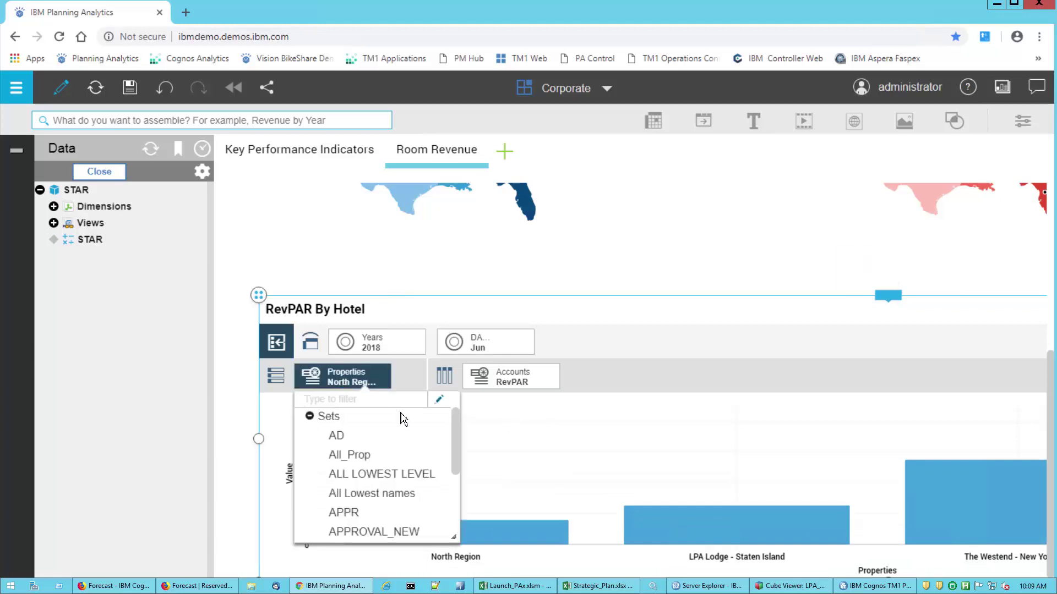
{"action": "left_click", "coordinate": [438, 400]}
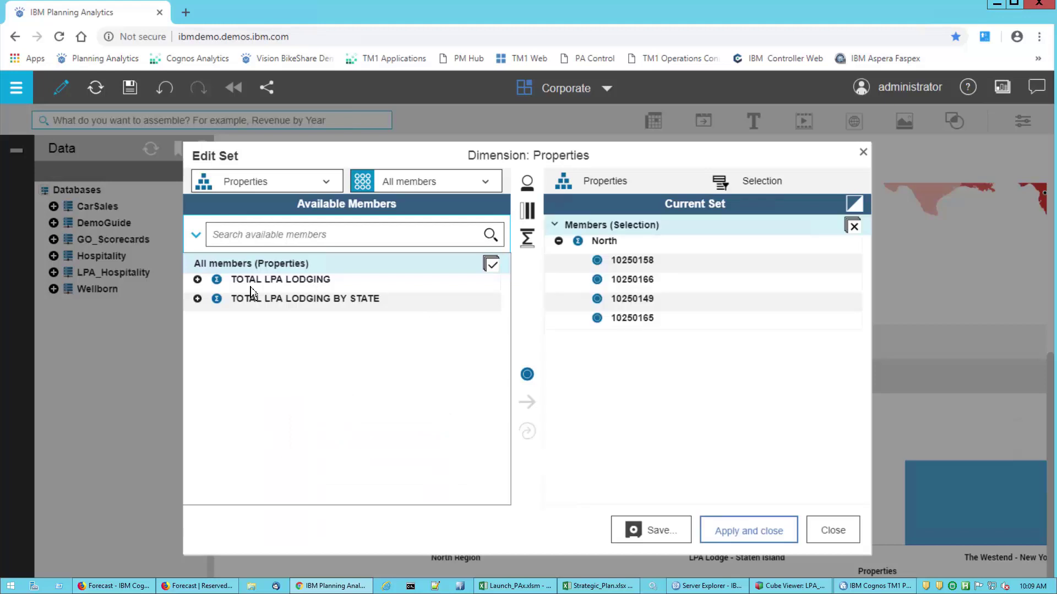
Replace the RevPAR chart's Properties set with the North, West, South and East Regions, and drill down on South Region
{"action": "left_click", "coordinate": [197, 279]}
{"action": "left_click", "coordinate": [217, 299]}
{"action": "left_click", "coordinate": [319, 324]}
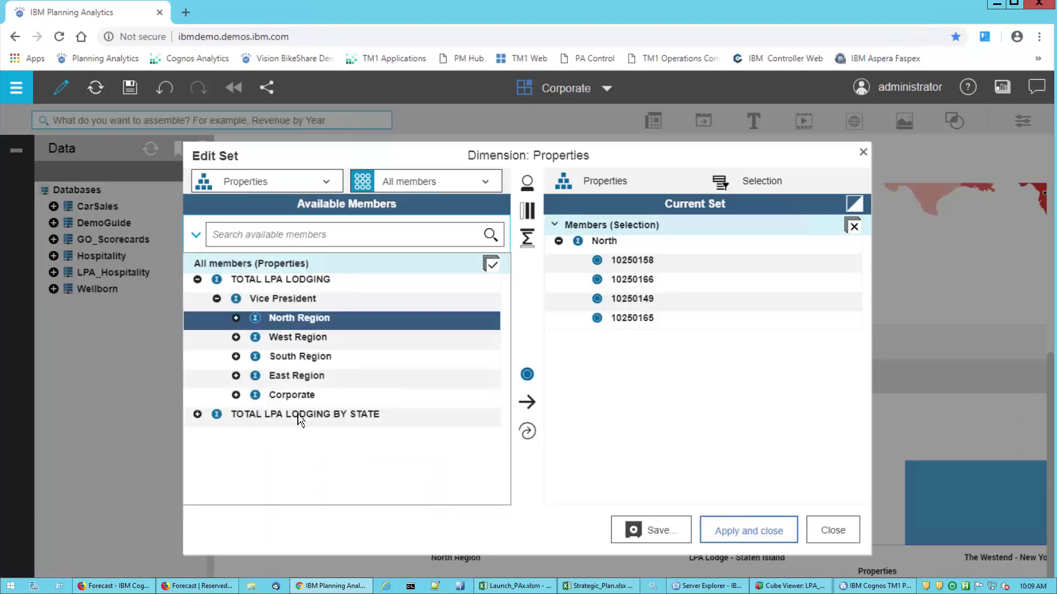
{"action": "left_click", "coordinate": [303, 382], "text": "shift"}
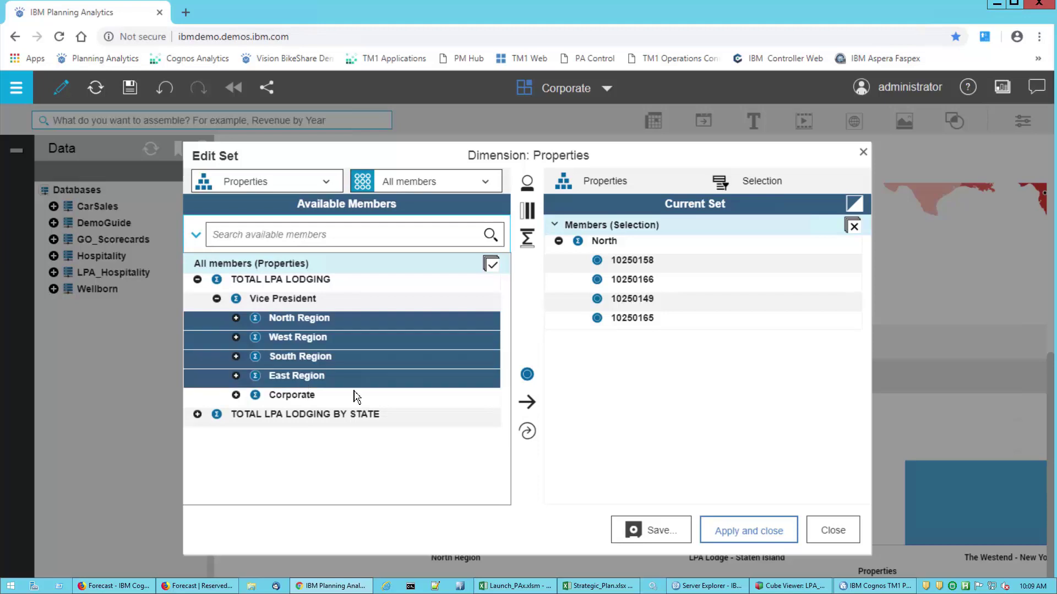
{"action": "left_click", "coordinate": [527, 431]}
{"action": "left_click", "coordinate": [750, 529]}
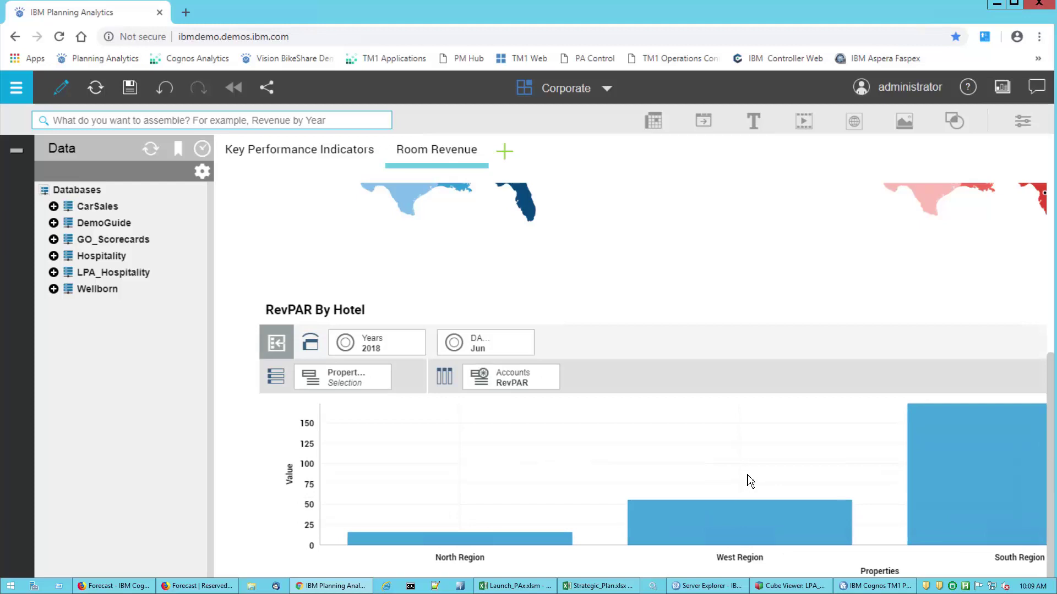
{"action": "left_click", "coordinate": [972, 464]}
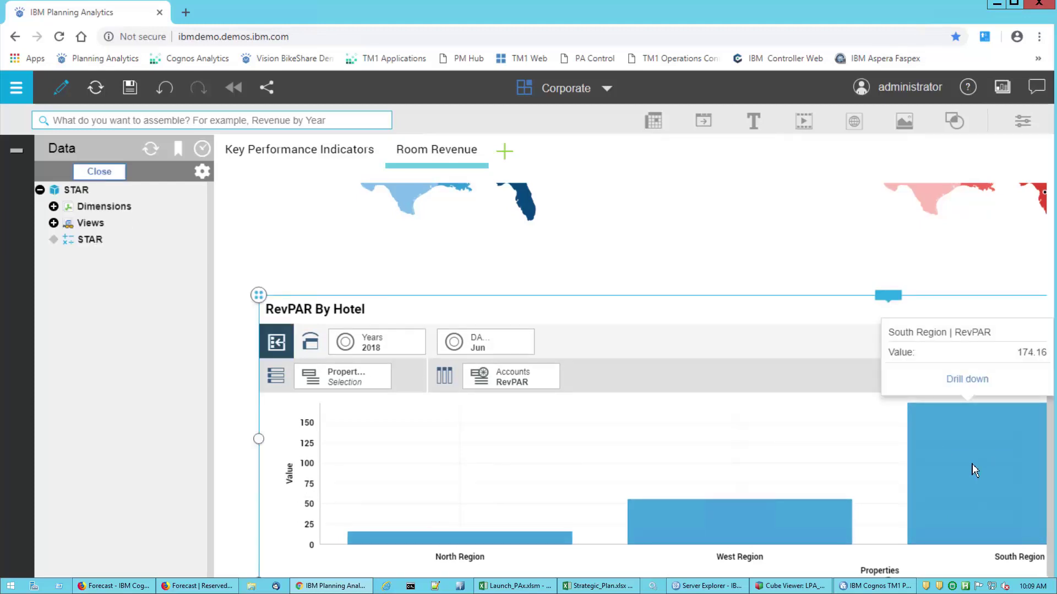
{"action": "left_click", "coordinate": [972, 390]}
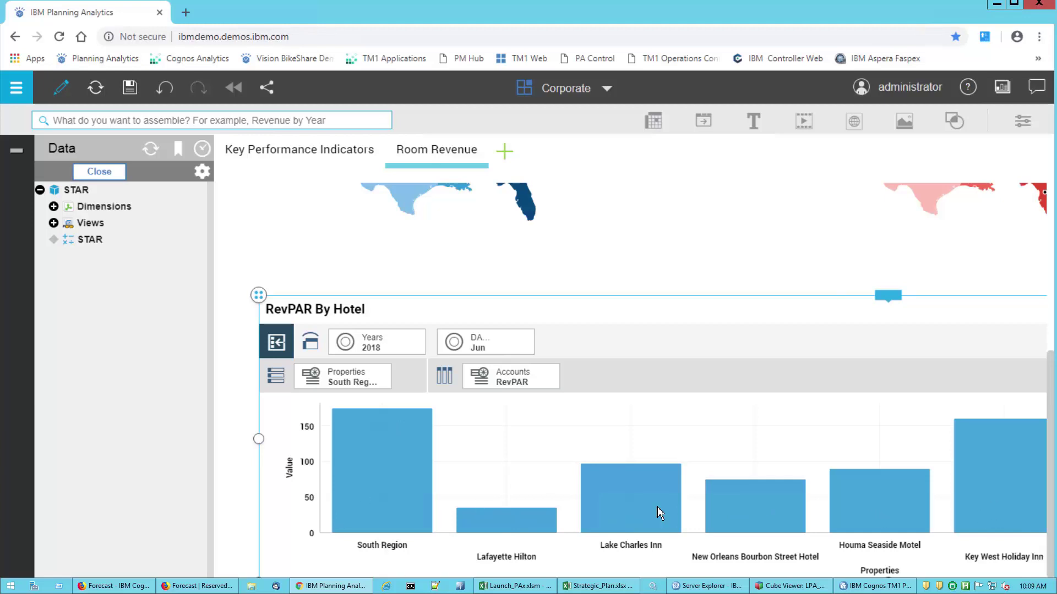
Replace RevPAR with Net Income, found under Net Cash, in the RevPAR By Hotel chart's Accounts set
{"action": "left_click", "coordinate": [519, 389]}
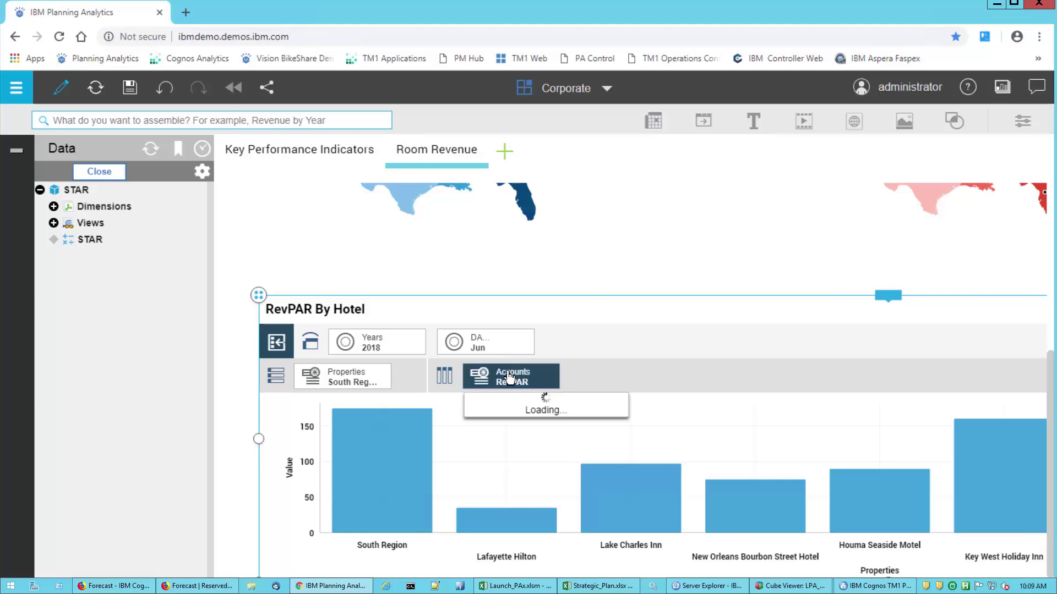
{"action": "left_click", "coordinate": [608, 400]}
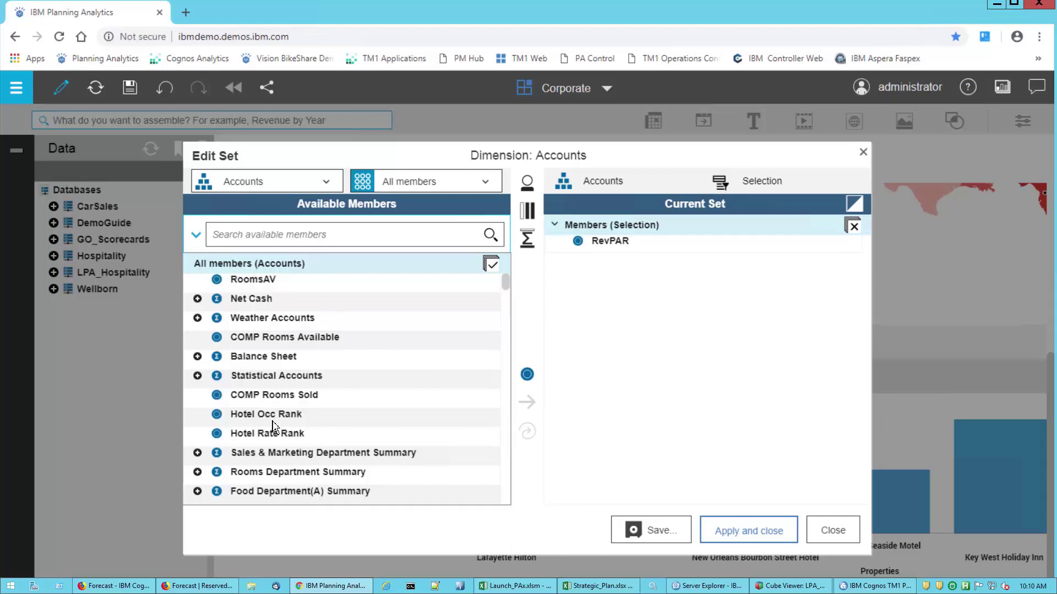
{"action": "scroll", "coordinate": [274, 426], "scroll_direction": "down", "scroll_amount": 7}
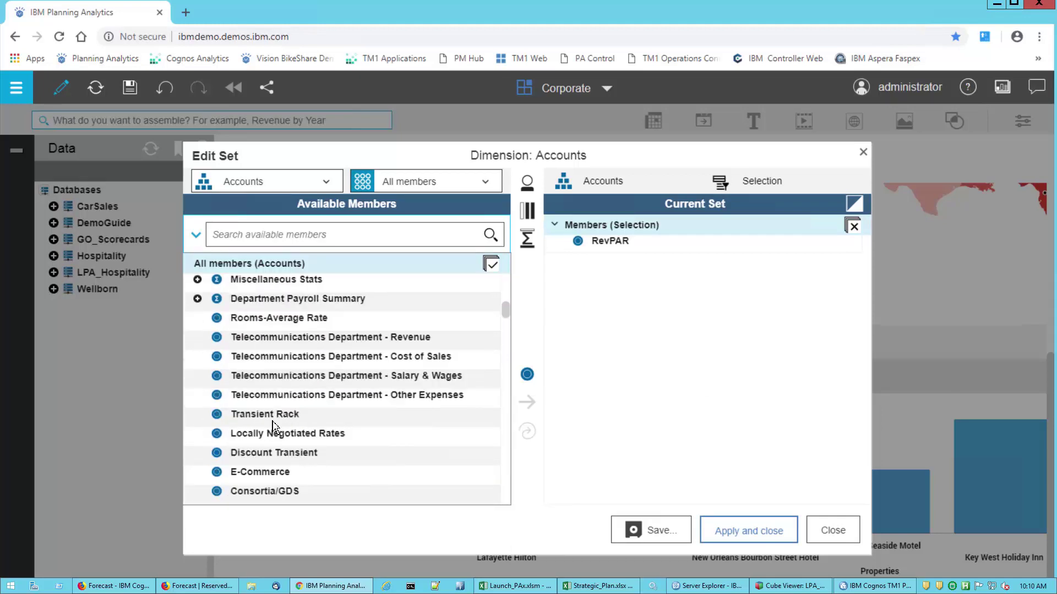
{"action": "scroll", "coordinate": [274, 427], "scroll_direction": "up", "scroll_amount": 7}
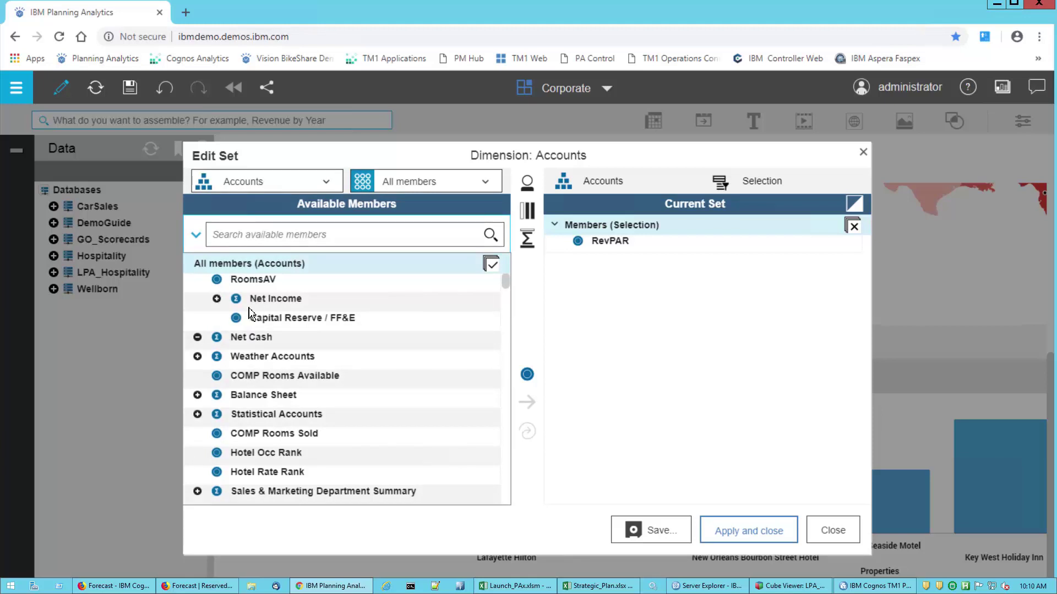
{"action": "left_click", "coordinate": [281, 303]}
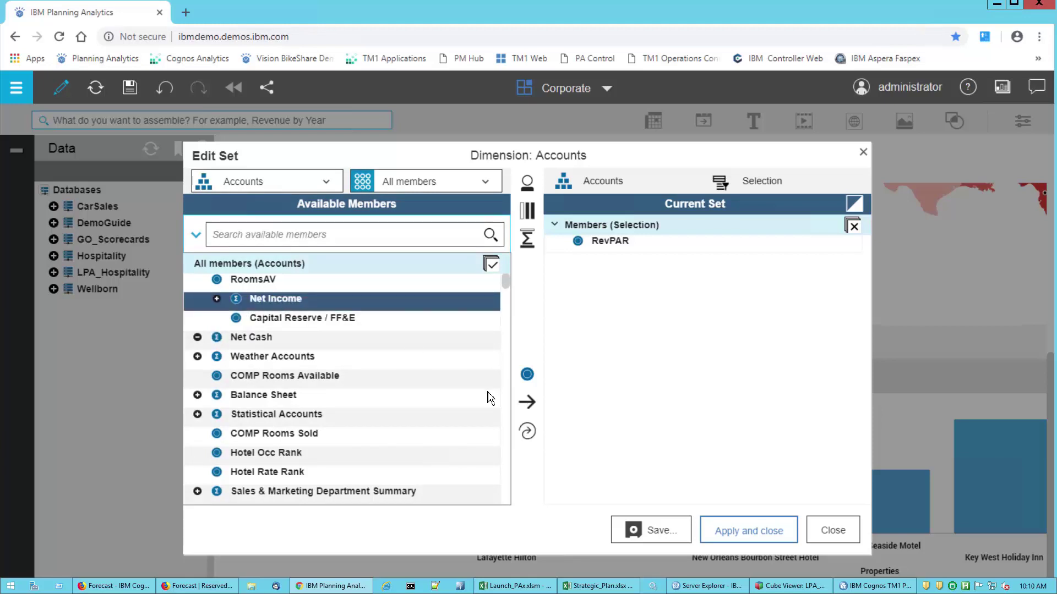
{"action": "left_click", "coordinate": [526, 431]}
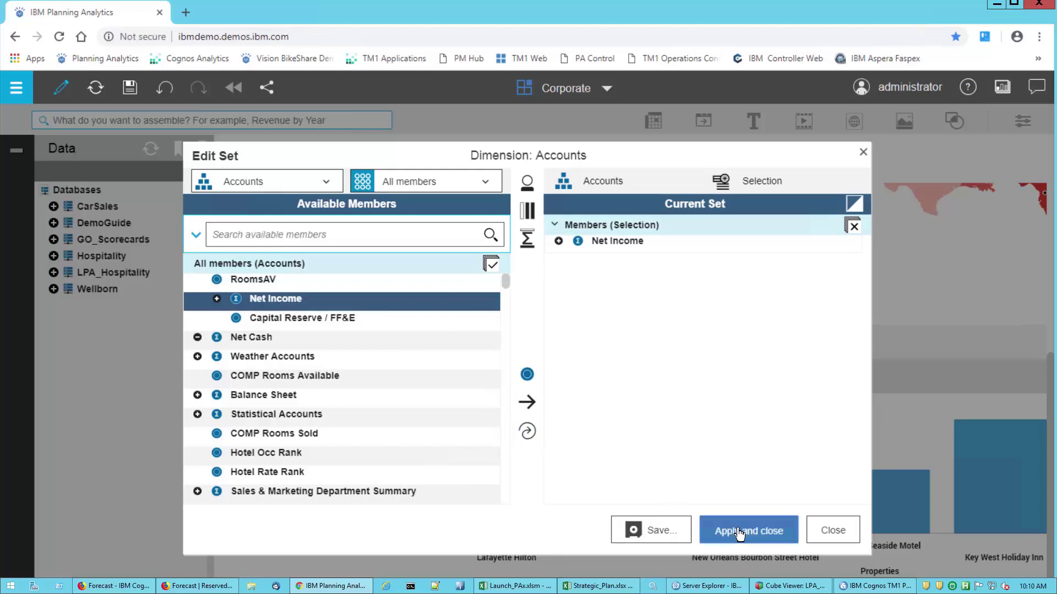
{"action": "left_click", "coordinate": [739, 532]}
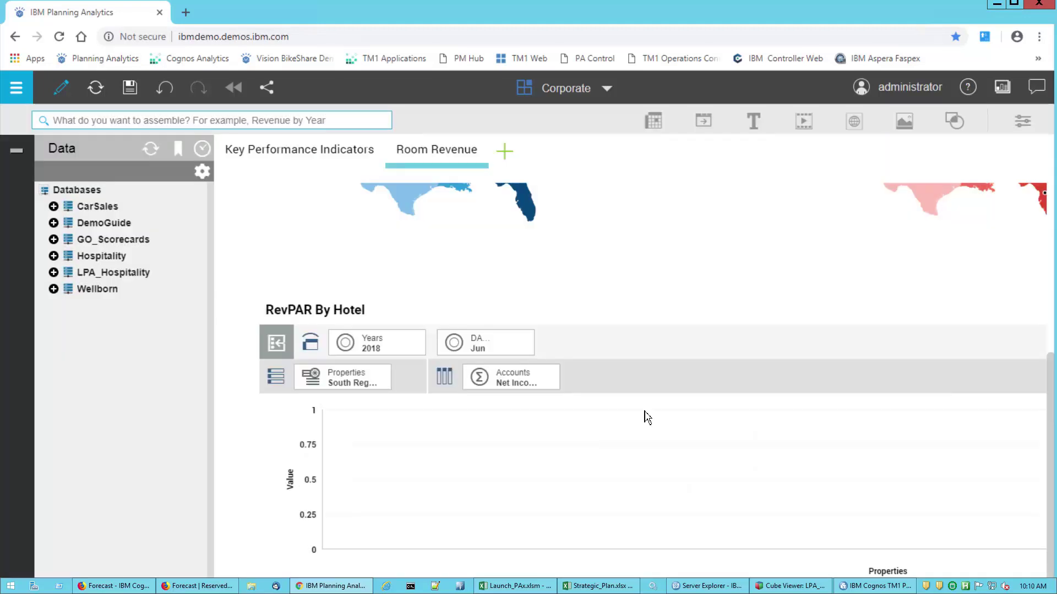
Set the RevPAR By Hotel chart's year to 2016, after trying 2017, and its days selection to Jan
{"action": "left_click", "coordinate": [394, 347]}
{"action": "left_click", "coordinate": [303, 438]}
{"action": "left_click", "coordinate": [380, 347]}
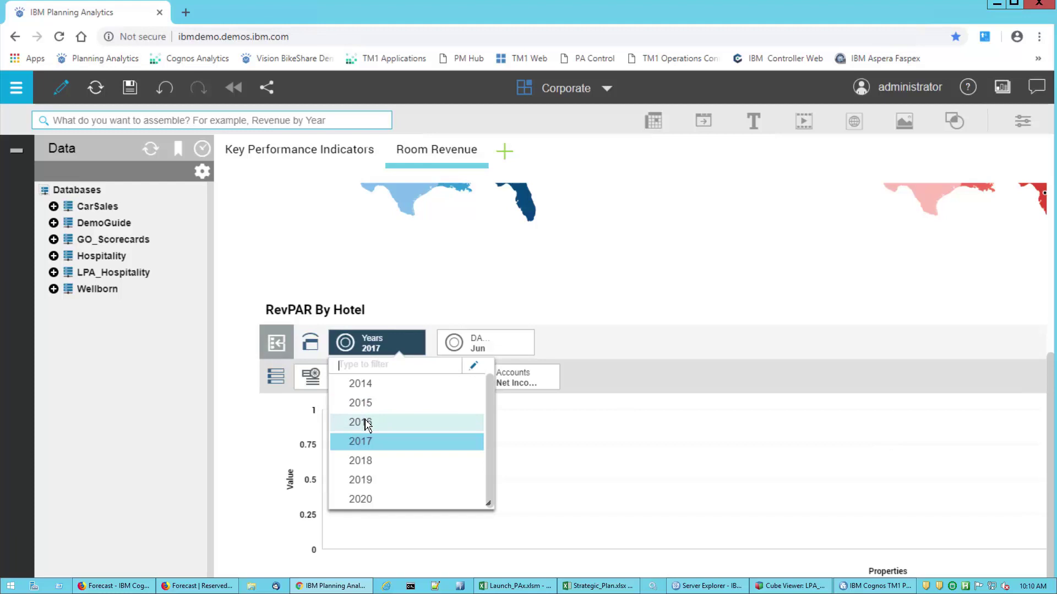
{"action": "left_click", "coordinate": [362, 422]}
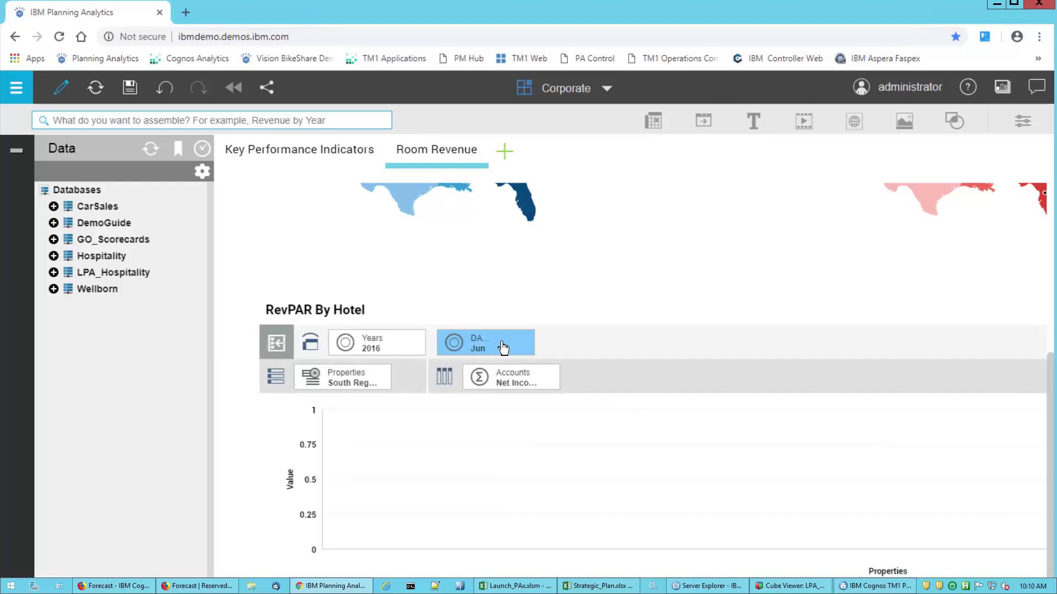
{"action": "left_click", "coordinate": [480, 343]}
{"action": "left_click", "coordinate": [480, 385]}
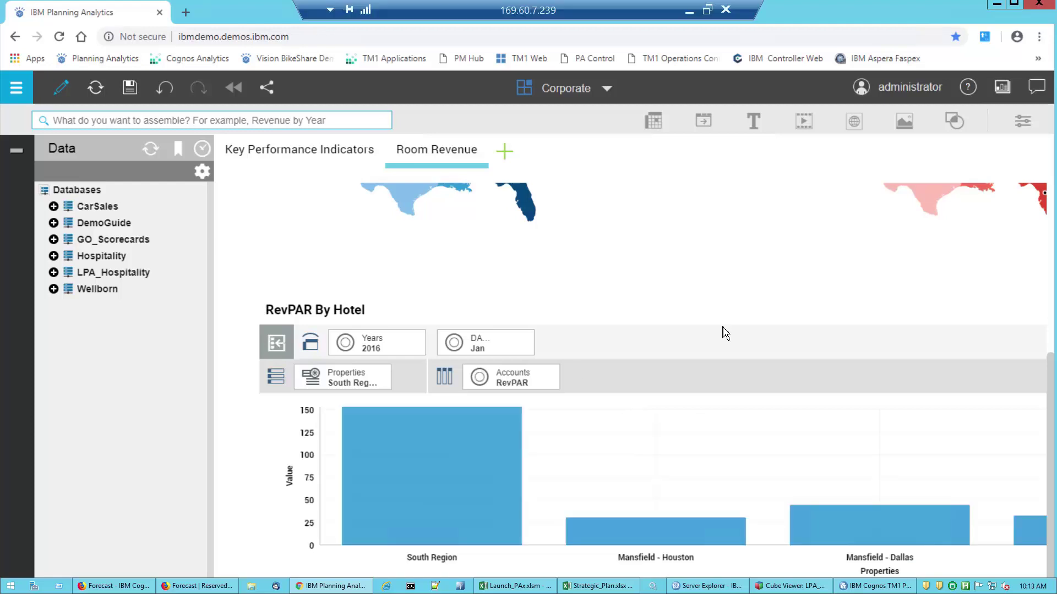
Replace the chart's Accounts set with Percent Occupancy (Sold), chosen from the members of the Default set
{"action": "left_click", "coordinate": [515, 380]}
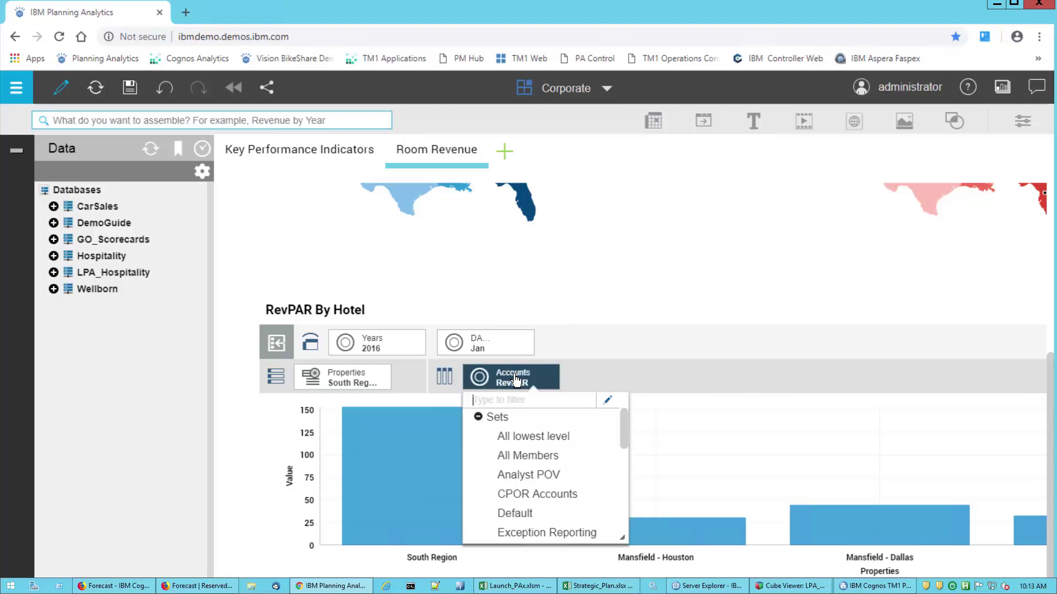
{"action": "left_click", "coordinate": [609, 402]}
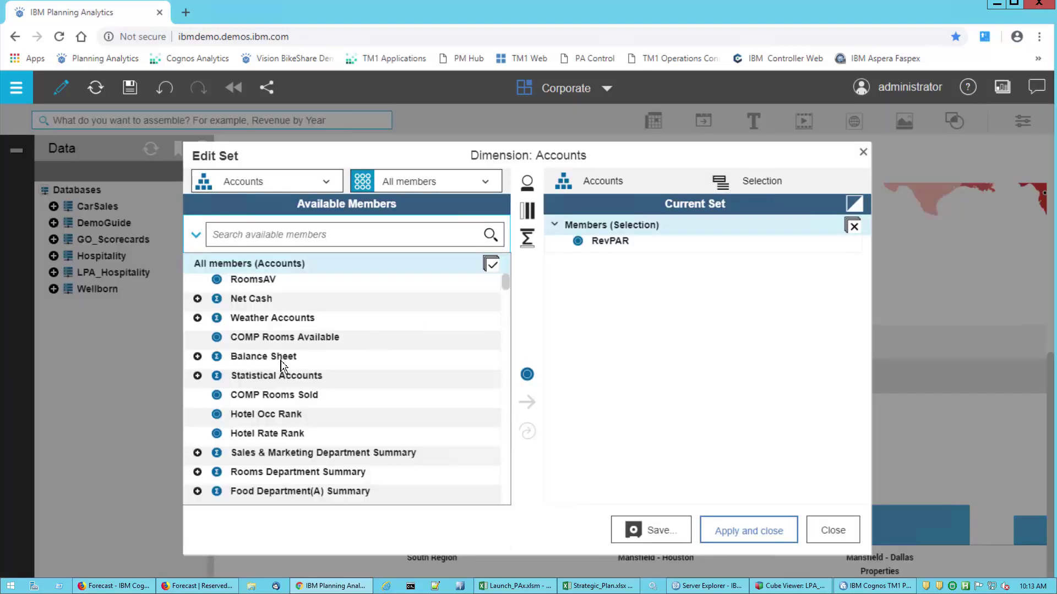
{"action": "scroll", "coordinate": [284, 396], "scroll_direction": "down", "scroll_amount": 3}
{"action": "scroll", "coordinate": [286, 419], "scroll_direction": "down", "scroll_amount": 5}
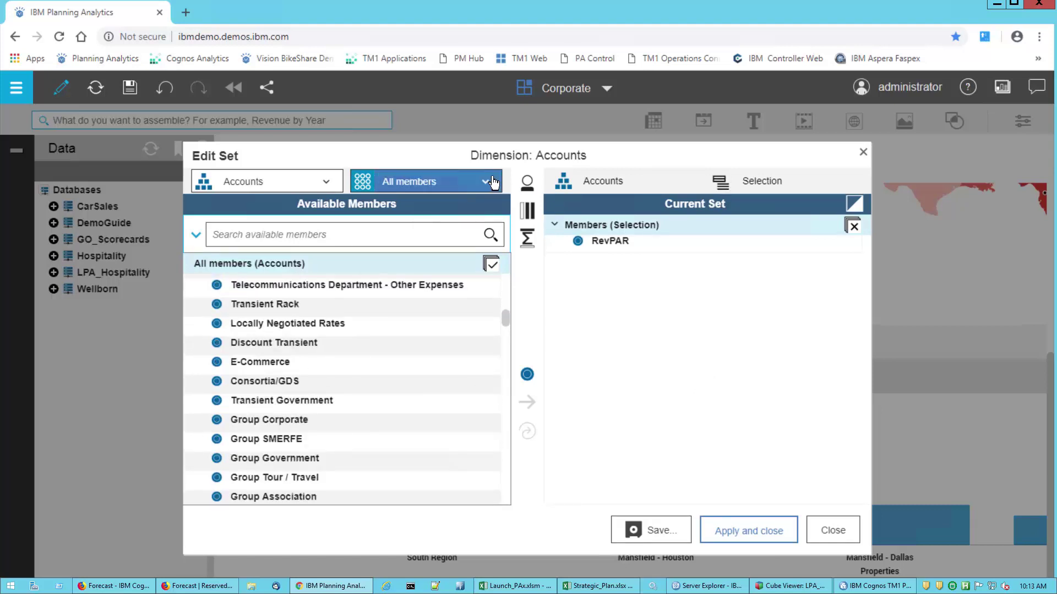
{"action": "left_click", "coordinate": [427, 181]}
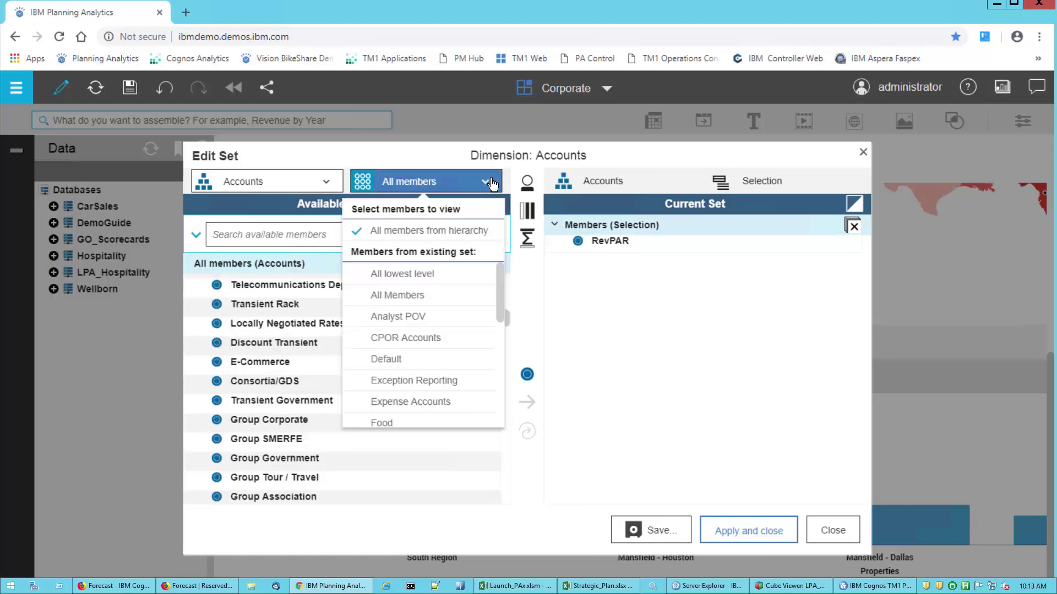
{"action": "left_click", "coordinate": [407, 361]}
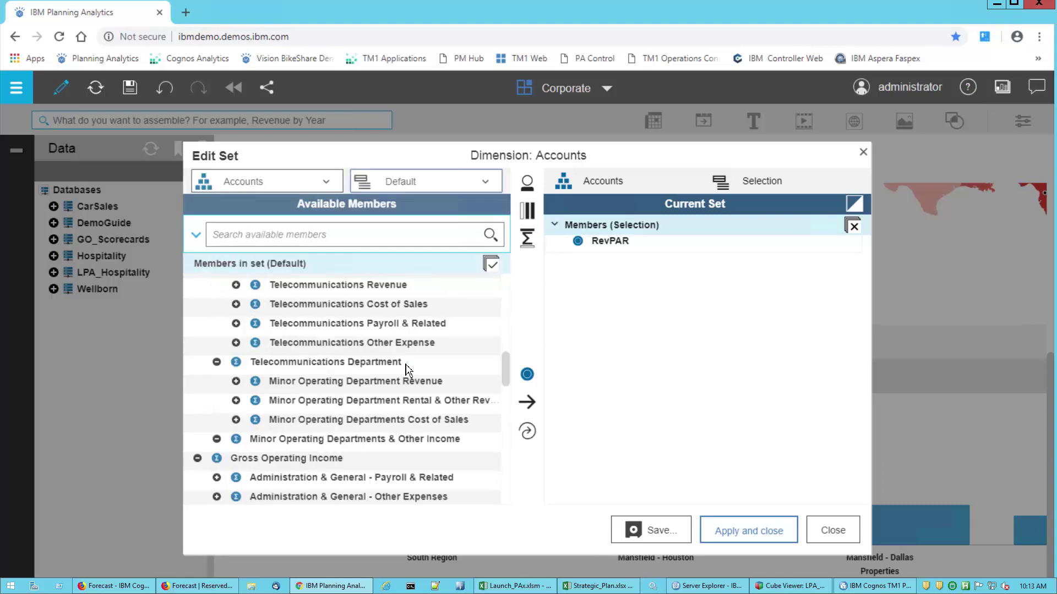
{"action": "left_click_drag", "start_coordinate": [505, 368], "coordinate": [501, 279]}
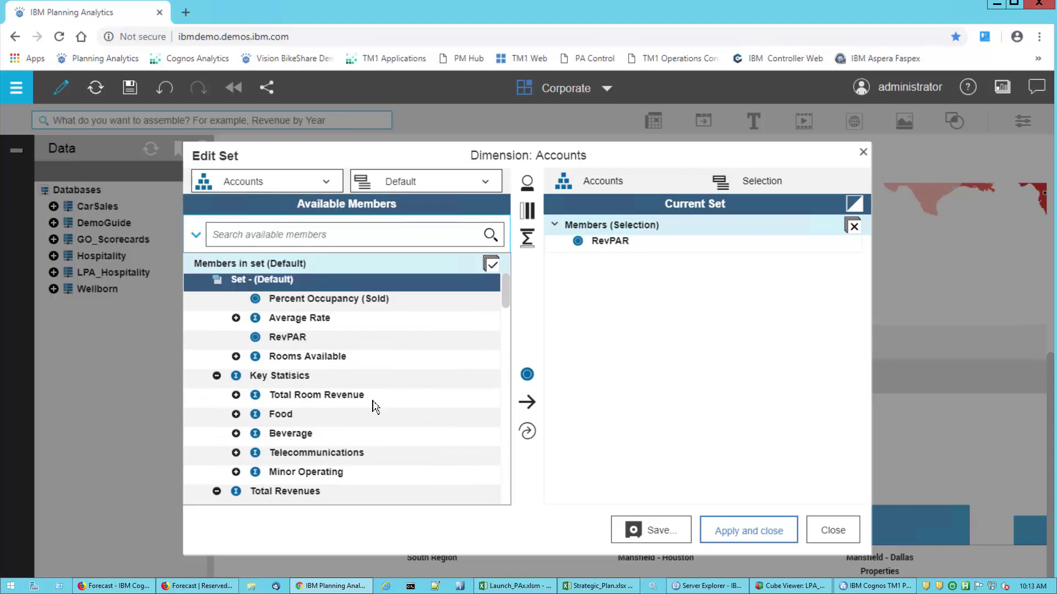
{"action": "left_click", "coordinate": [337, 303]}
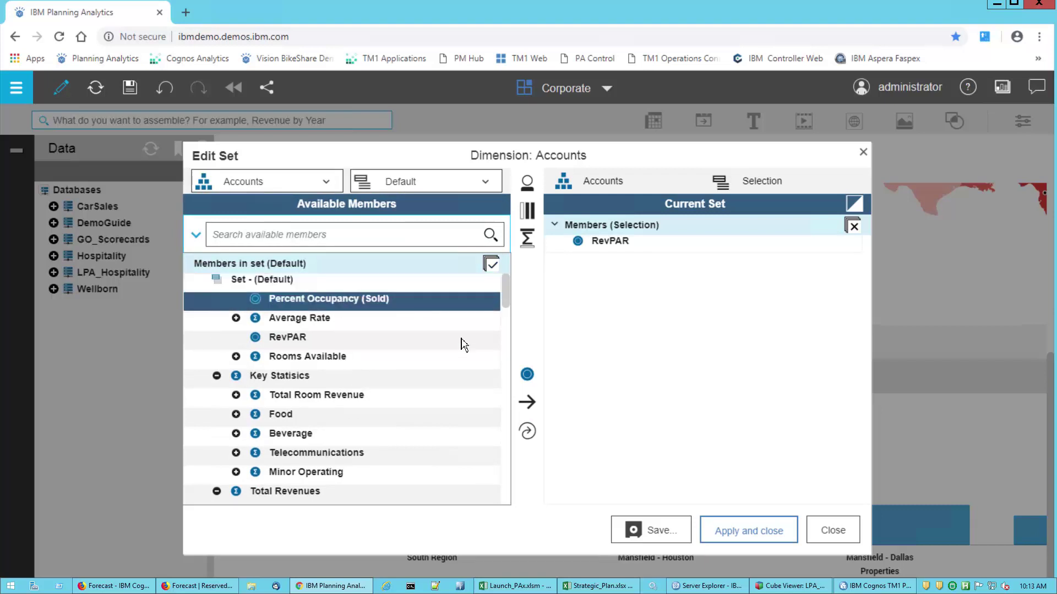
{"action": "left_click", "coordinate": [527, 430]}
{"action": "left_click", "coordinate": [764, 537]}
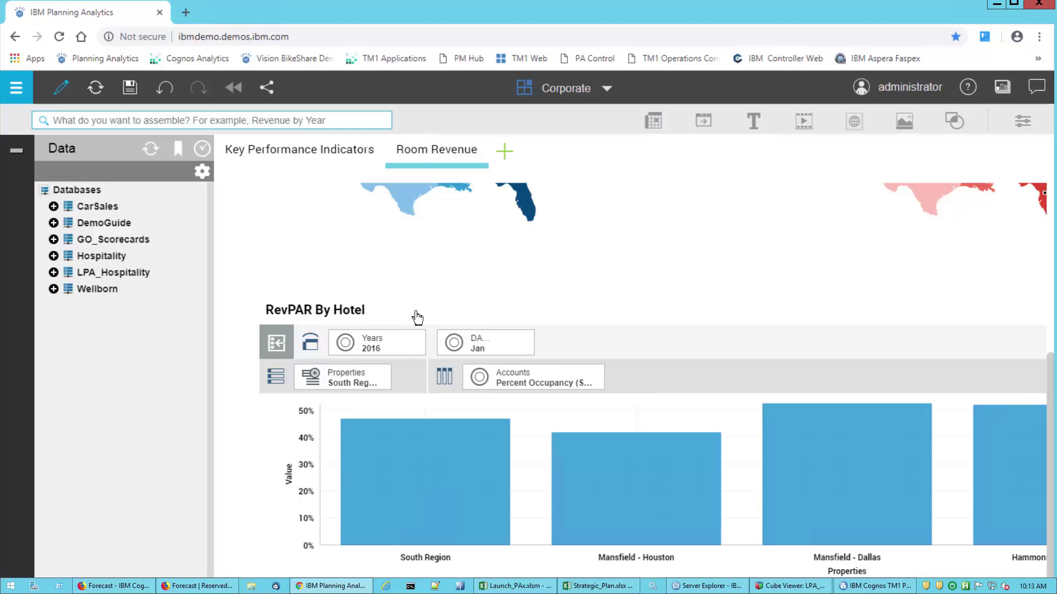
Hide the data tree while keeping the RevPAR By Hotel chart selected
{"action": "left_click", "coordinate": [17, 150]}
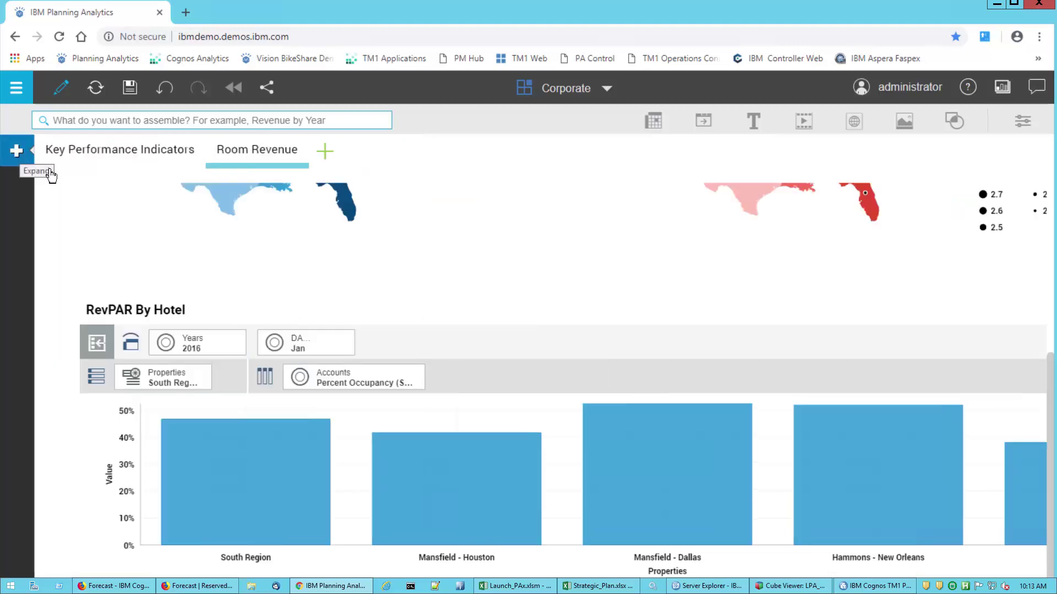
{"action": "left_click", "coordinate": [503, 359]}
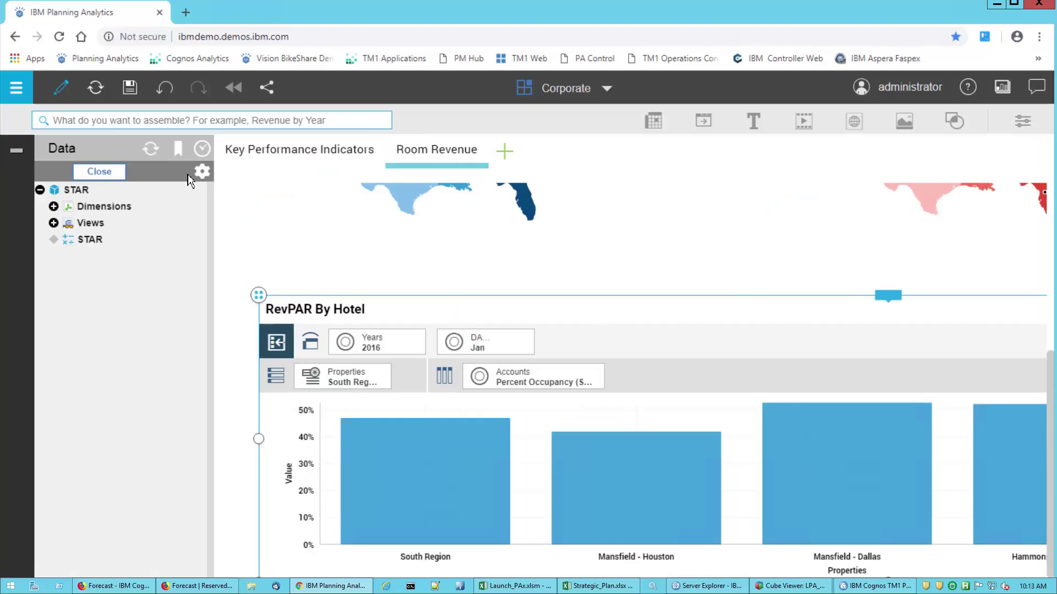
{"action": "left_click", "coordinate": [16, 149]}
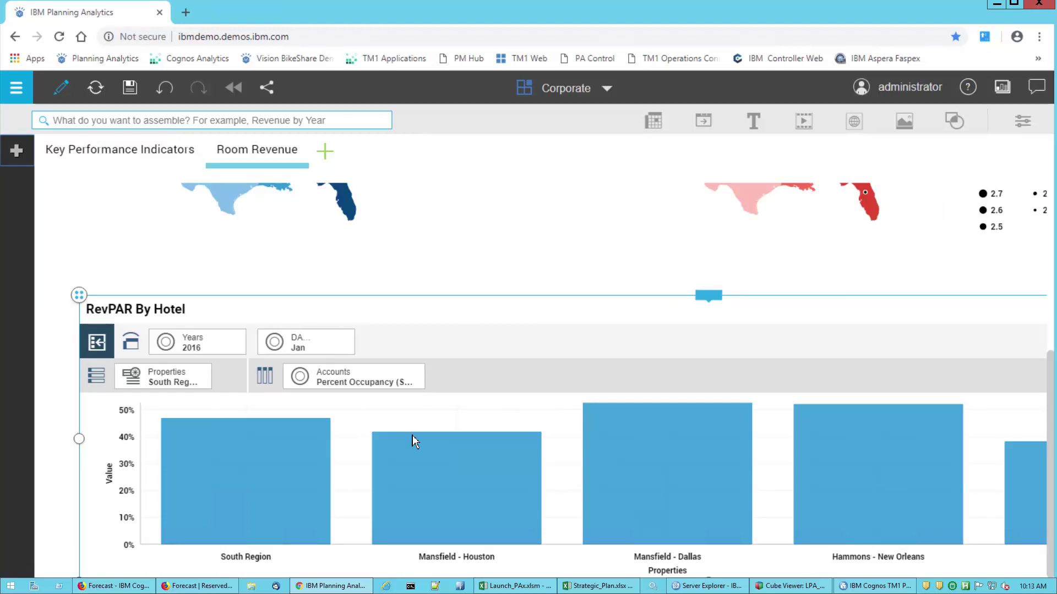
Set the RevPAR By Hotel chart's DAYS selection to the full-year total and reduce the page zoom to fit more of the sheet
{"action": "left_click", "coordinate": [333, 349]}
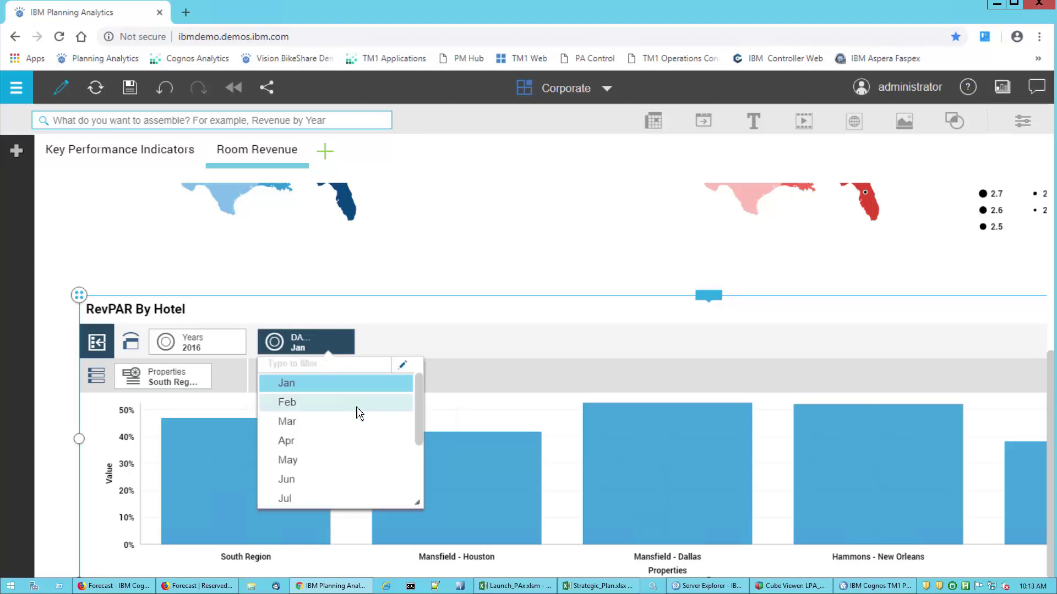
{"action": "scroll", "coordinate": [334, 466], "scroll_direction": "down", "scroll_amount": 3}
{"action": "left_click", "coordinate": [300, 497]}
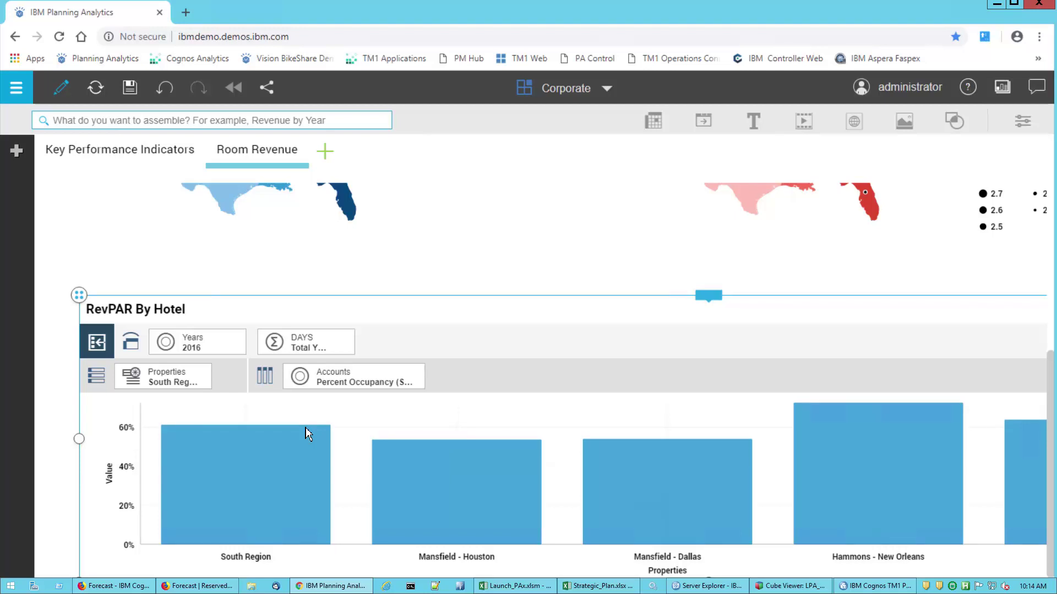
{"action": "key", "text": "ctrl+minus"}
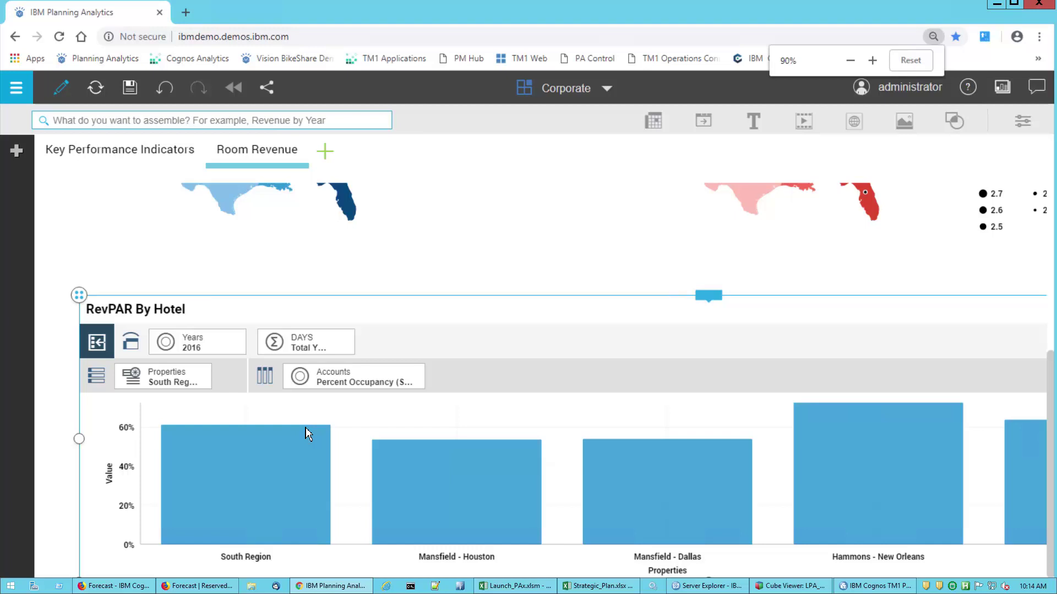
{"action": "key", "text": "ctrl+minus"}
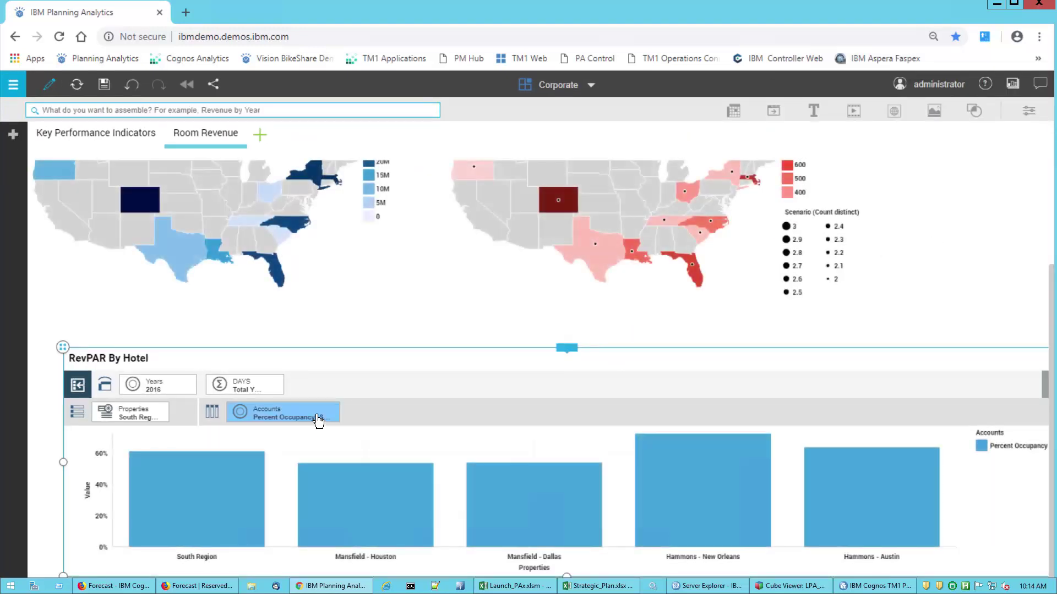
Switch to the Dashboard workbook and show its Weekly Revenue Report for Days Inn Houston Airport
{"action": "left_click", "coordinate": [561, 91]}
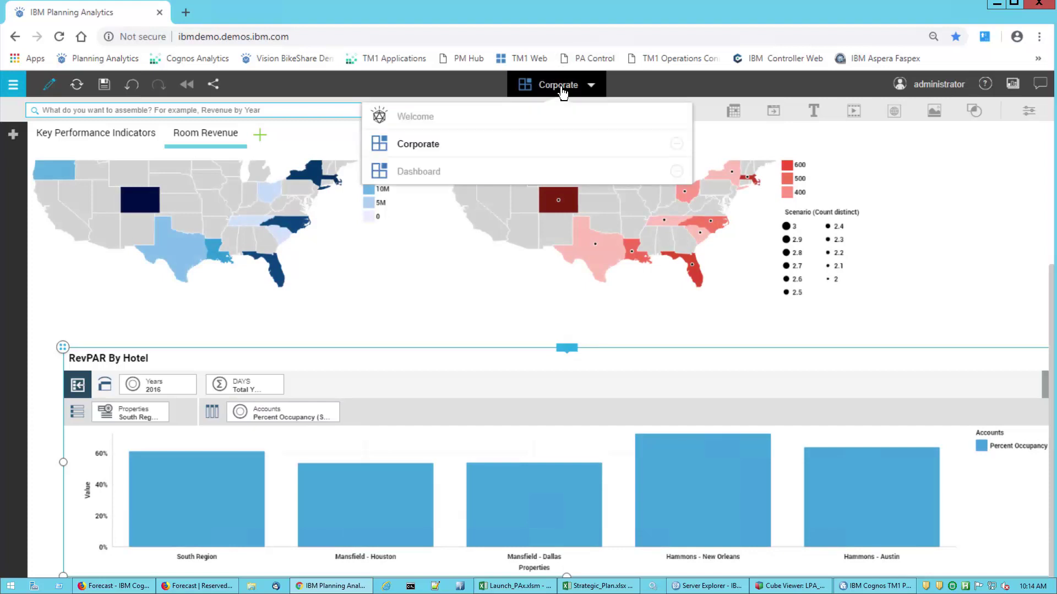
{"action": "left_click", "coordinate": [435, 175]}
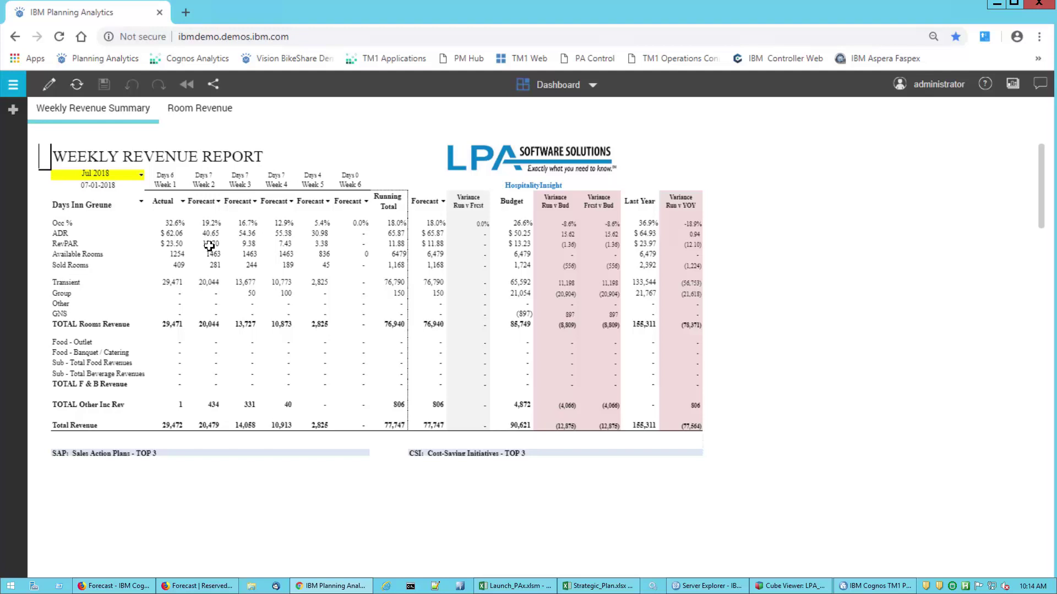
{"action": "left_click", "coordinate": [142, 205]}
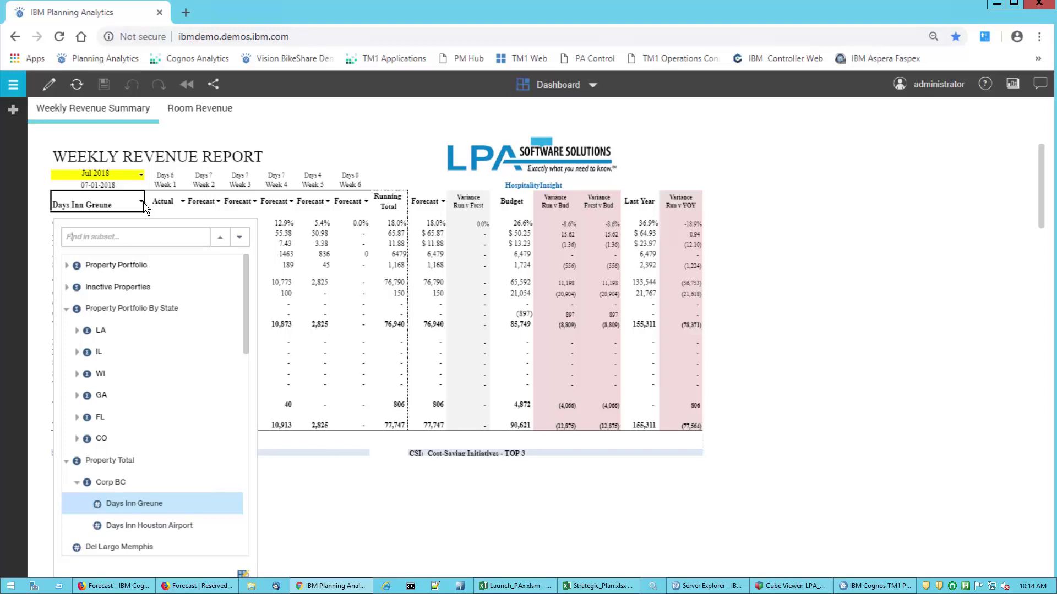
{"action": "left_click", "coordinate": [158, 530]}
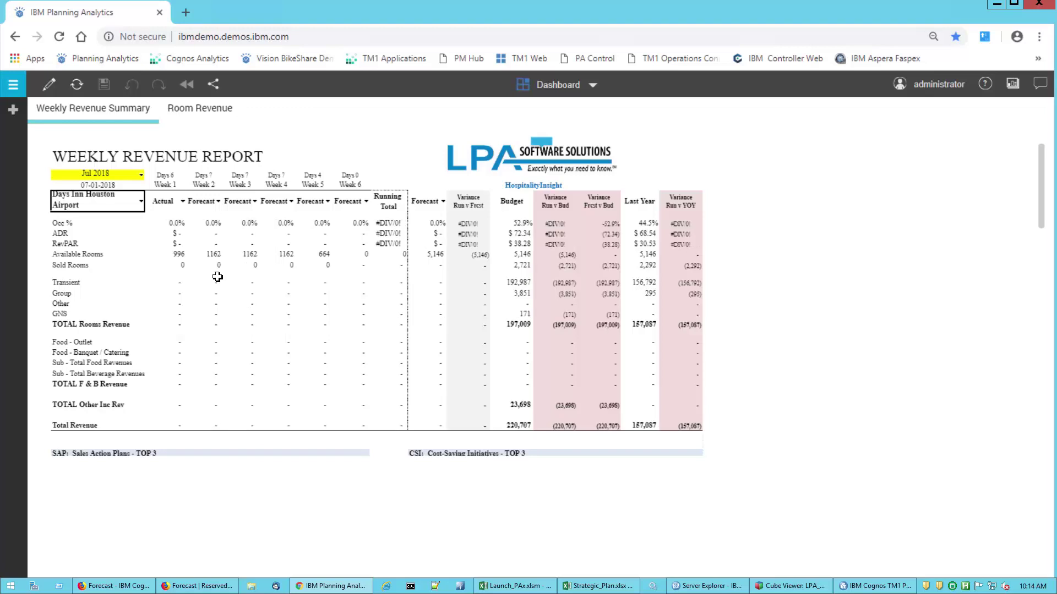
Switch the Weekly Revenue Report to the Days Inn Greune property and set its month to Aug 2018
{"action": "left_click", "coordinate": [143, 206]}
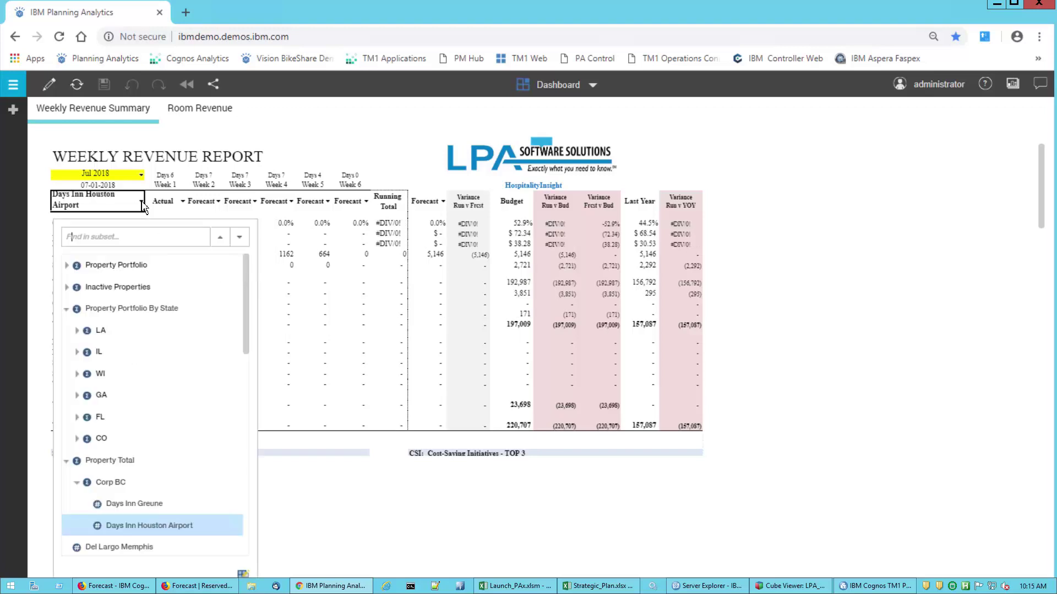
{"action": "left_click", "coordinate": [159, 503]}
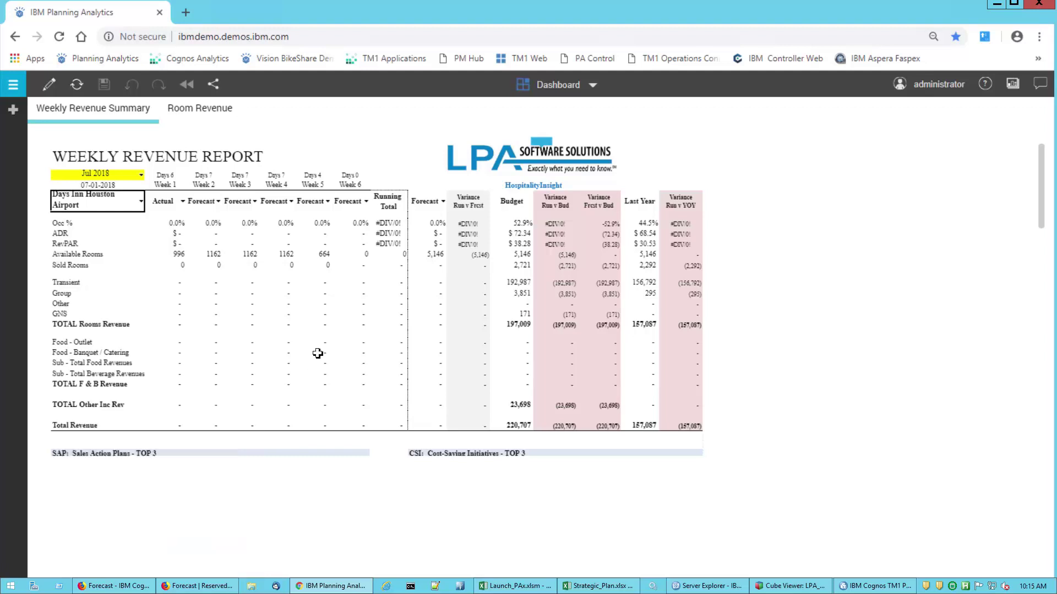
{"action": "left_click", "coordinate": [142, 177]}
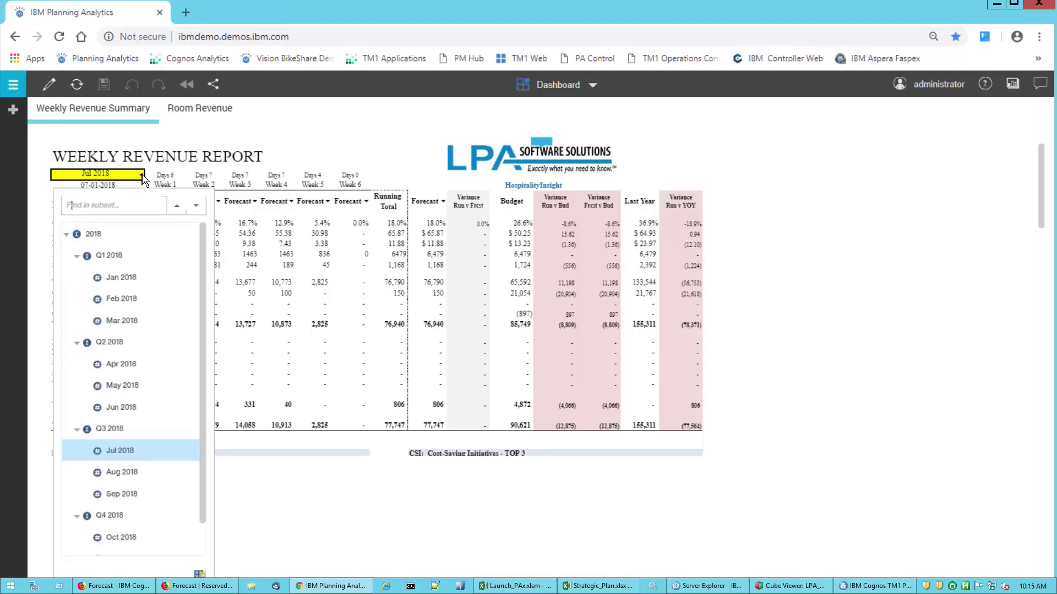
{"action": "left_click", "coordinate": [141, 477]}
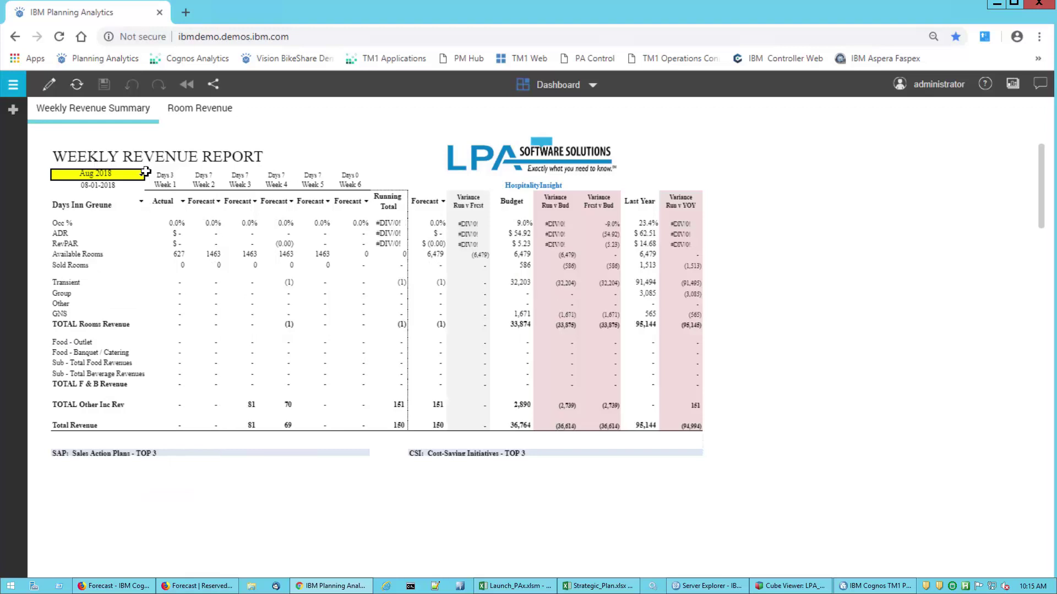
Show the Weekly Revenue Report for Jun 2018, followed by May 2018
{"action": "left_click", "coordinate": [142, 180]}
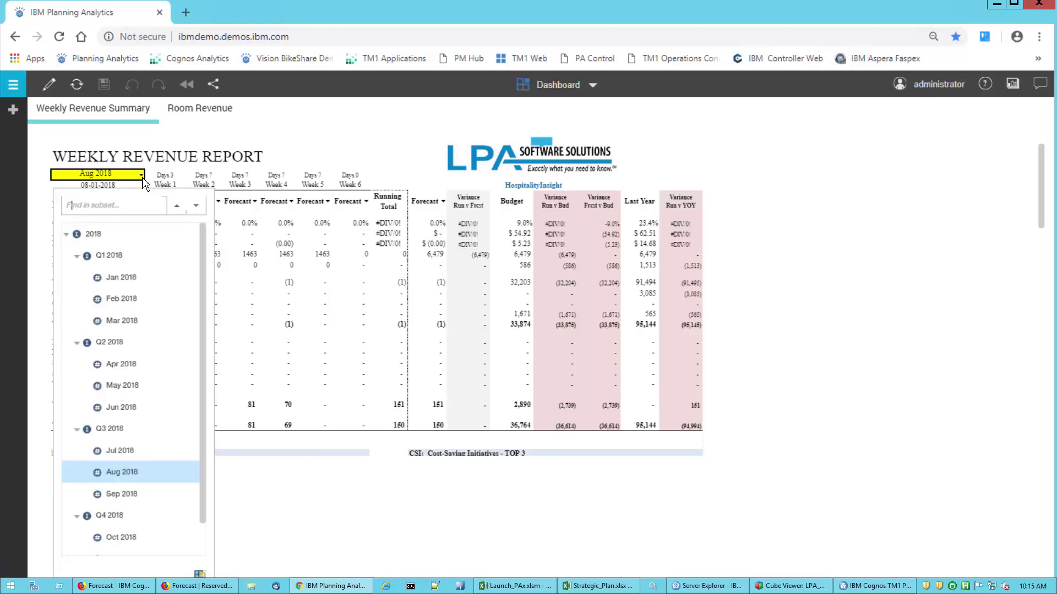
{"action": "left_click", "coordinate": [143, 408]}
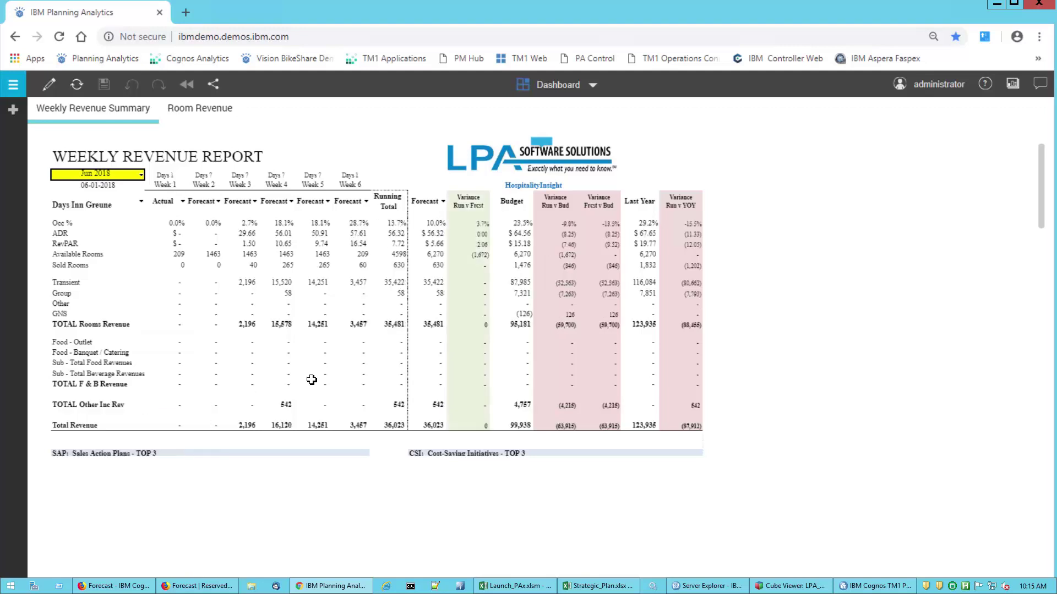
{"action": "left_click", "coordinate": [142, 181]}
{"action": "left_click", "coordinate": [131, 385]}
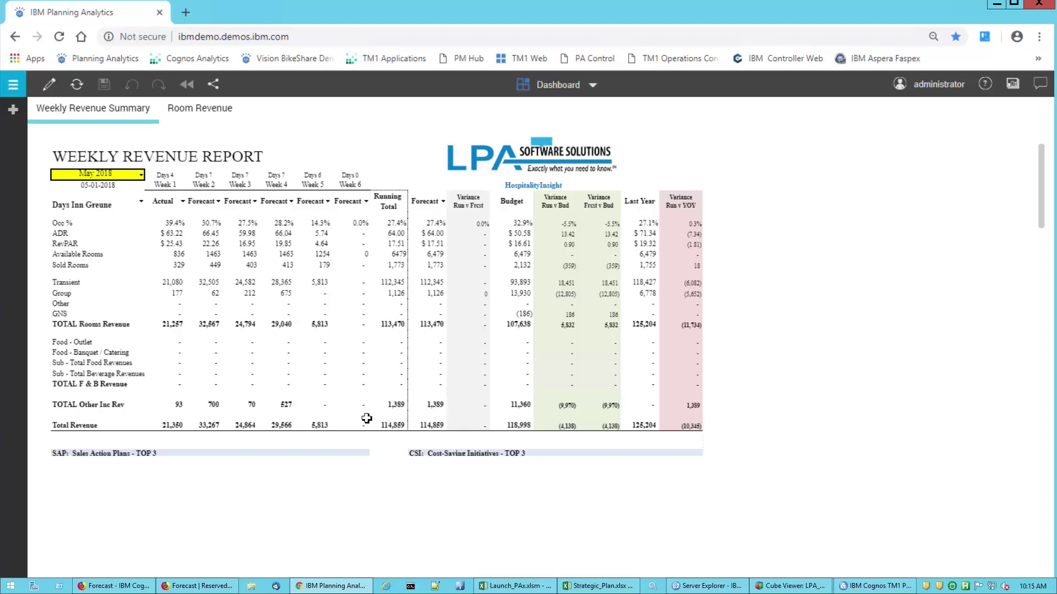
View the cell actions available for the Week 5 Transient value and dismiss them without choosing any
{"action": "right_click", "coordinate": [318, 284]}
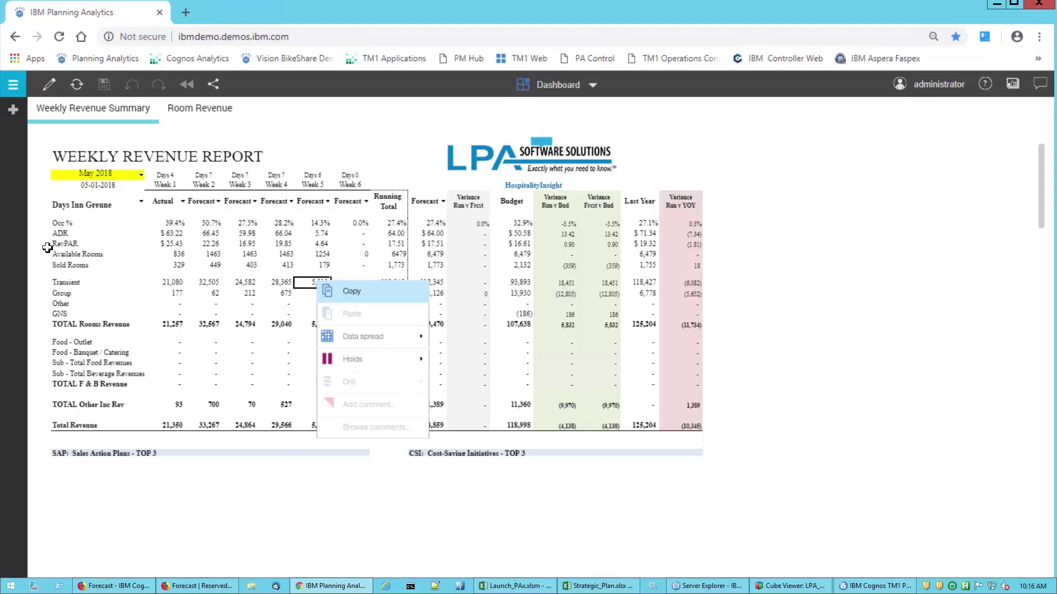
{"action": "left_click", "coordinate": [246, 430]}
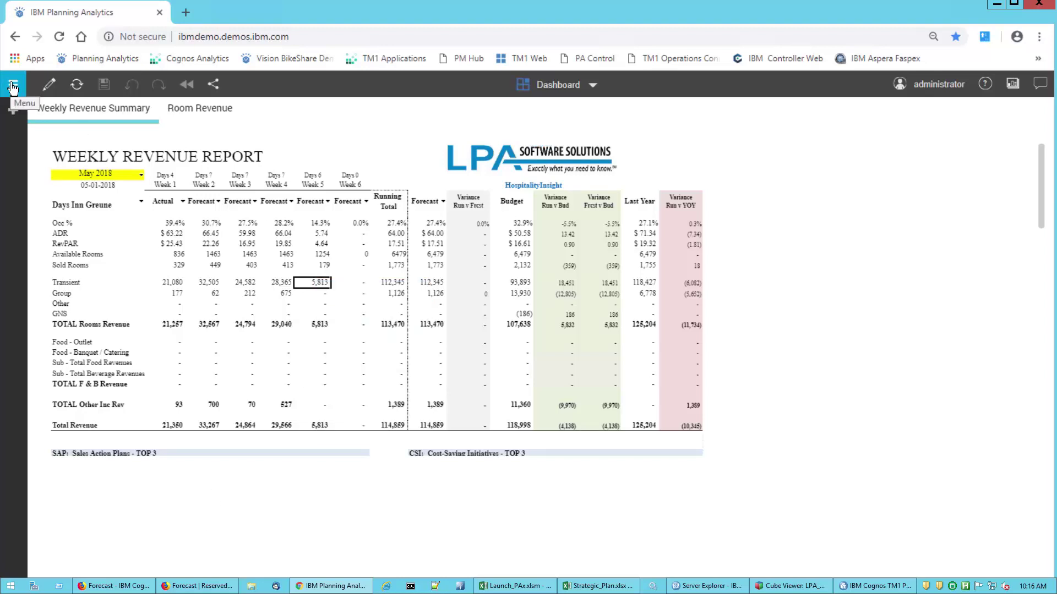
{"action": "left_click", "coordinate": [164, 158]}
{"action": "left_click", "coordinate": [392, 235]}
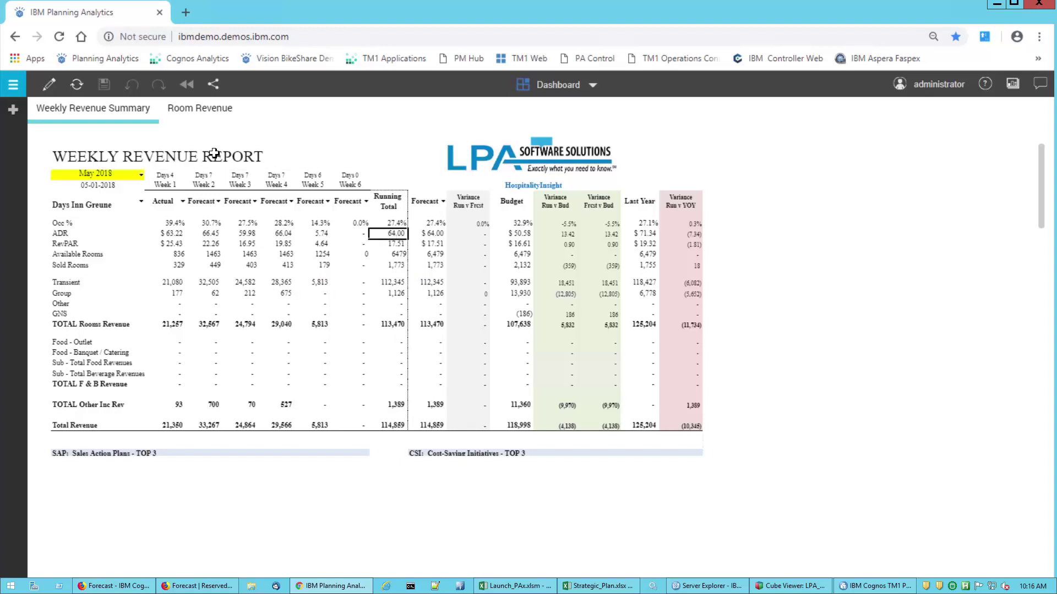
Show the Room Revenue sheet and set its month to Jun 2018
{"action": "left_click", "coordinate": [201, 113]}
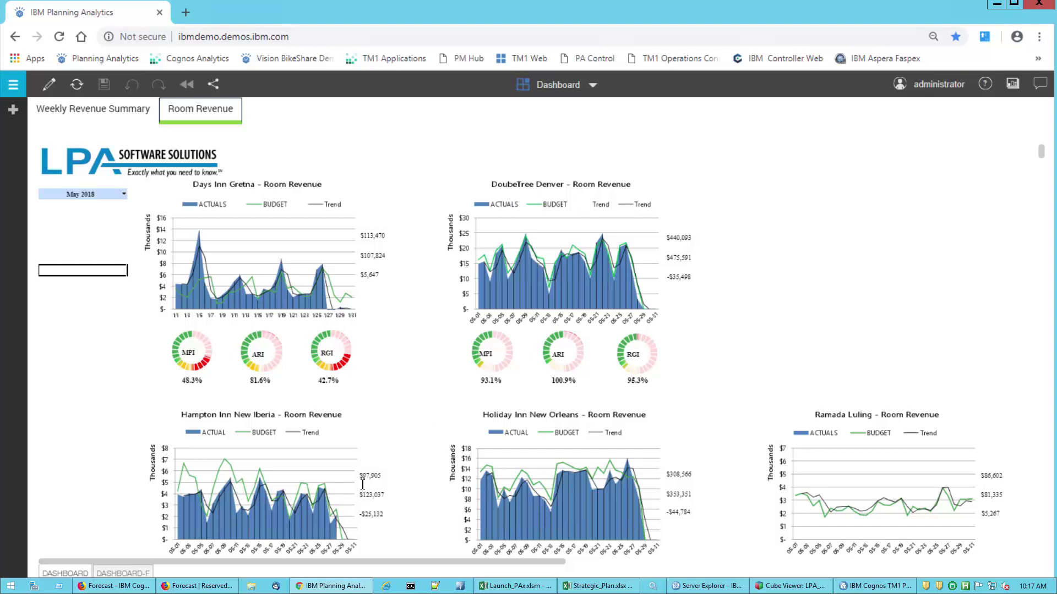
{"action": "left_click", "coordinate": [124, 195]}
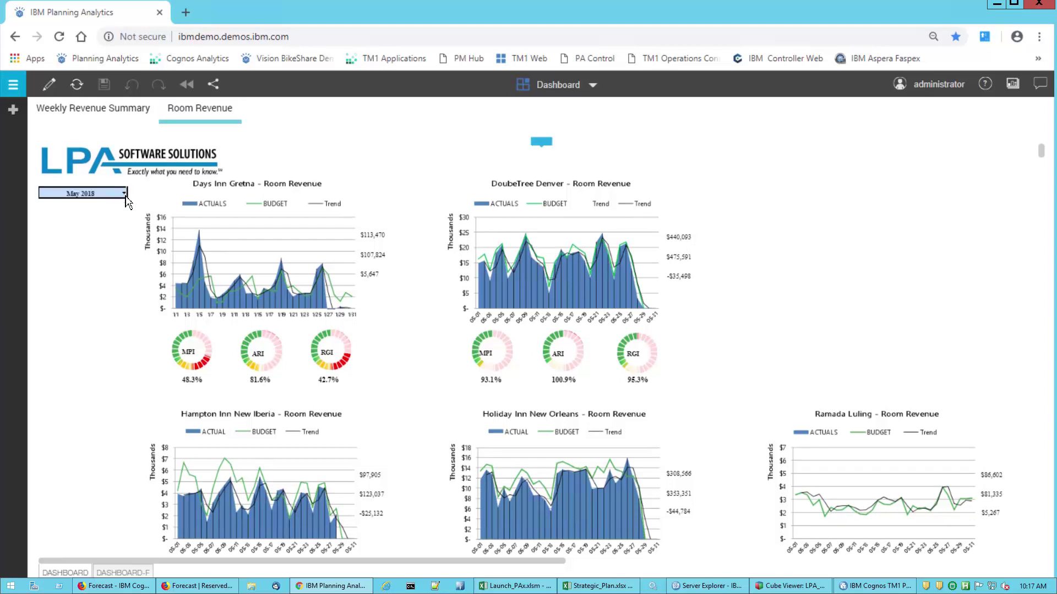
{"action": "left_click", "coordinate": [104, 436]}
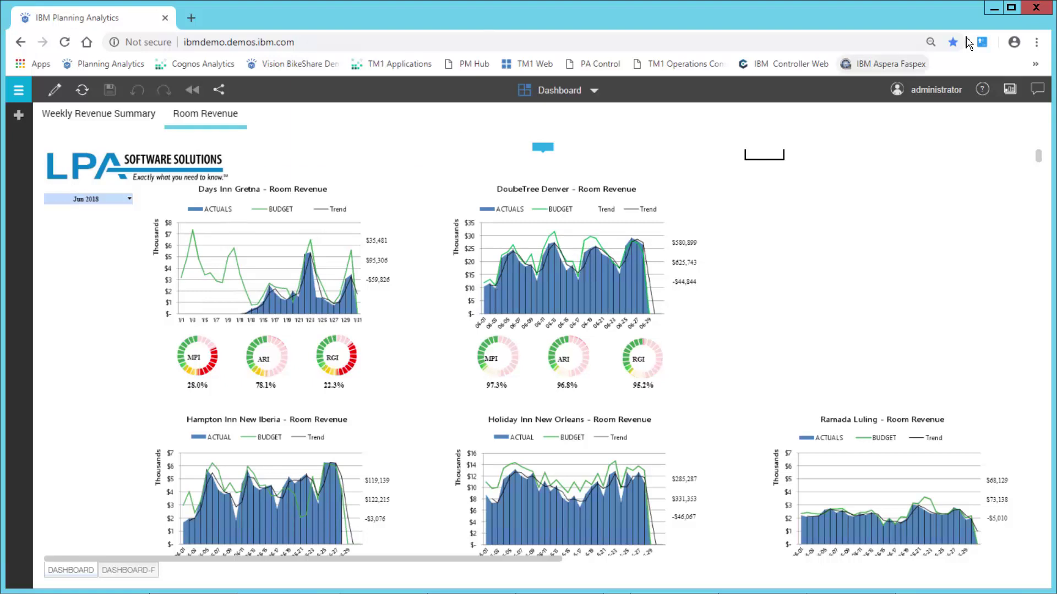
Switch from the browser to Excel and create a new blank workbook
{"action": "left_click", "coordinate": [994, 11]}
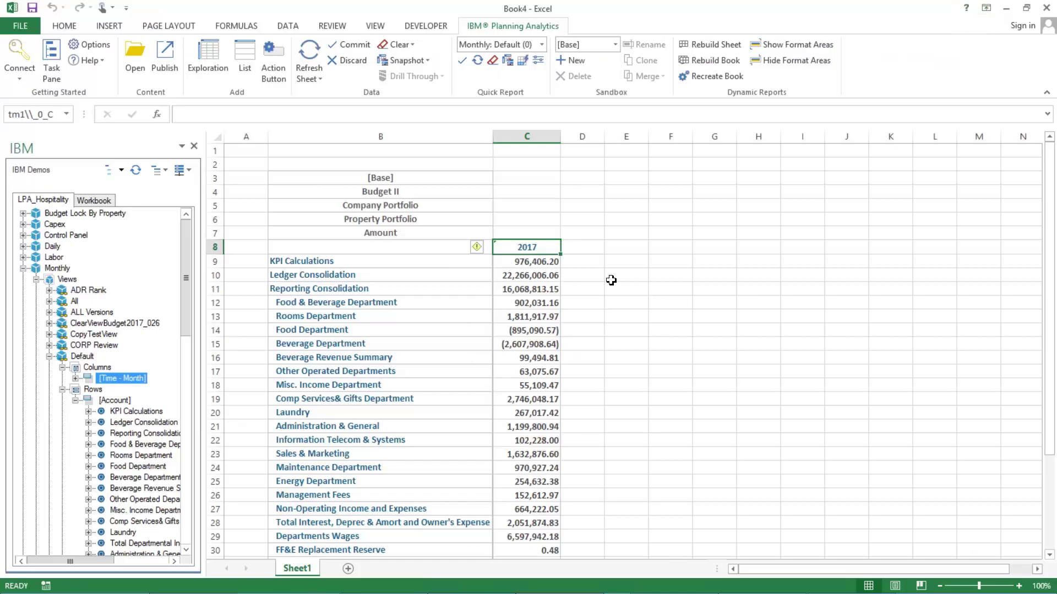
{"action": "left_click", "coordinate": [21, 26]}
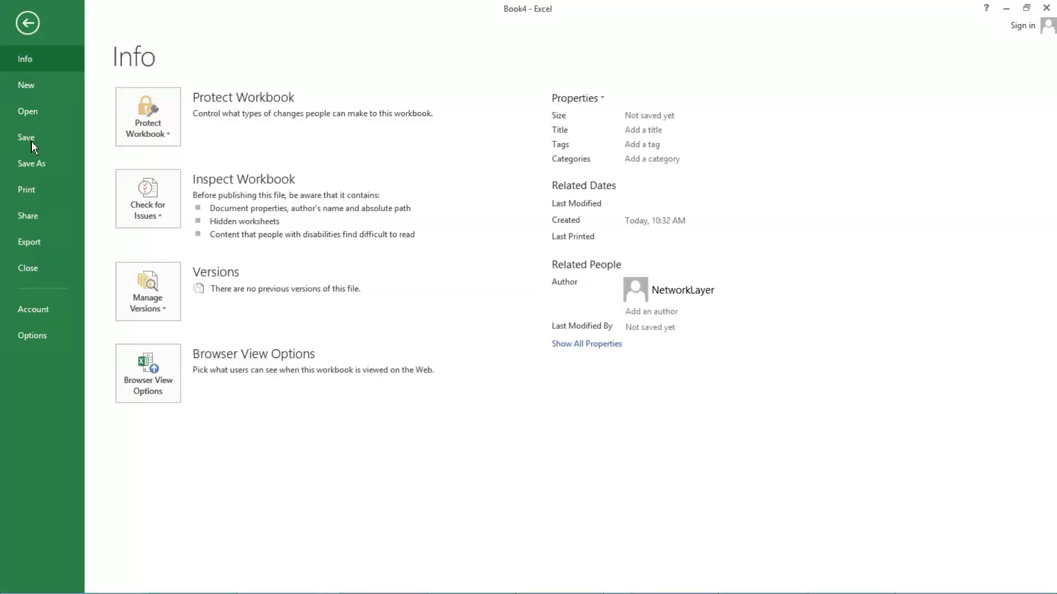
{"action": "left_click", "coordinate": [28, 86]}
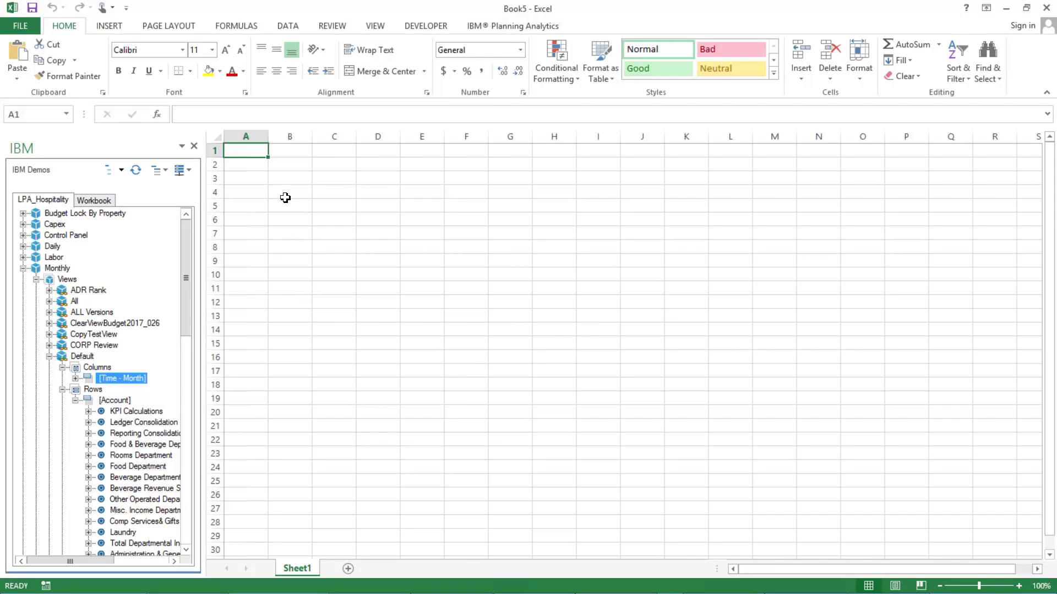
Collapse the Monthly cube in the data tree and add an empty Exploration on the cube
{"action": "left_click", "coordinate": [23, 269]}
{"action": "left_click", "coordinate": [479, 31]}
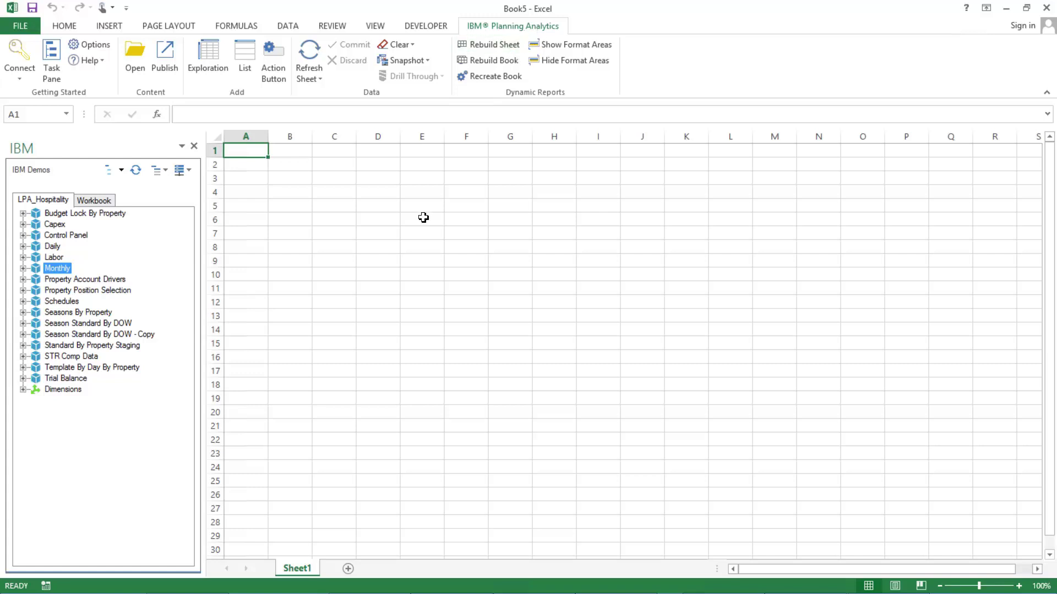
{"action": "left_click", "coordinate": [211, 68]}
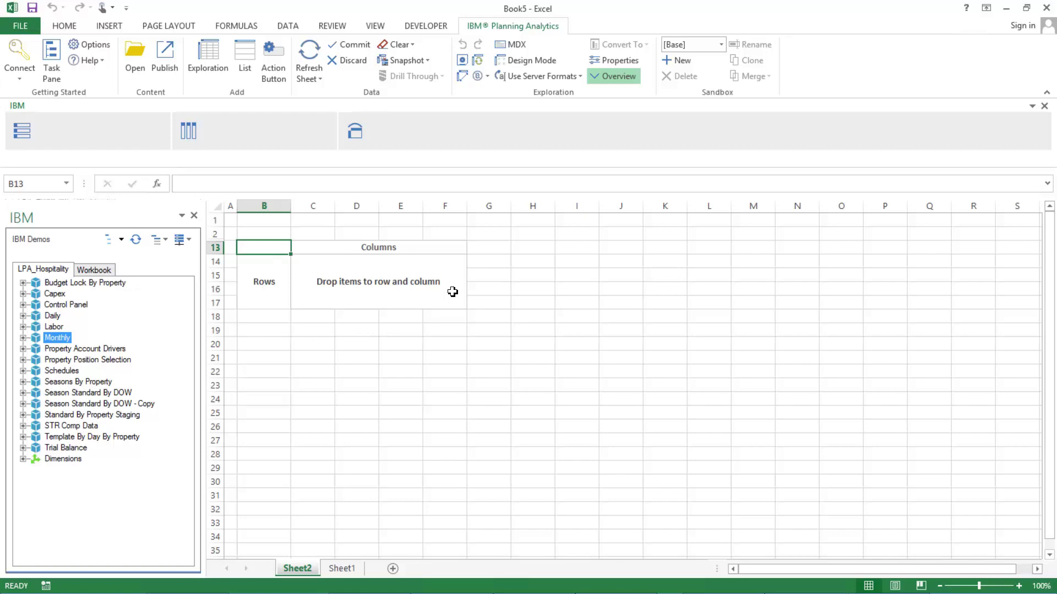
Place the Monthly cube's Version dimension on the exploration's columns and its Company dimension on the rows
{"action": "left_click", "coordinate": [23, 337]}
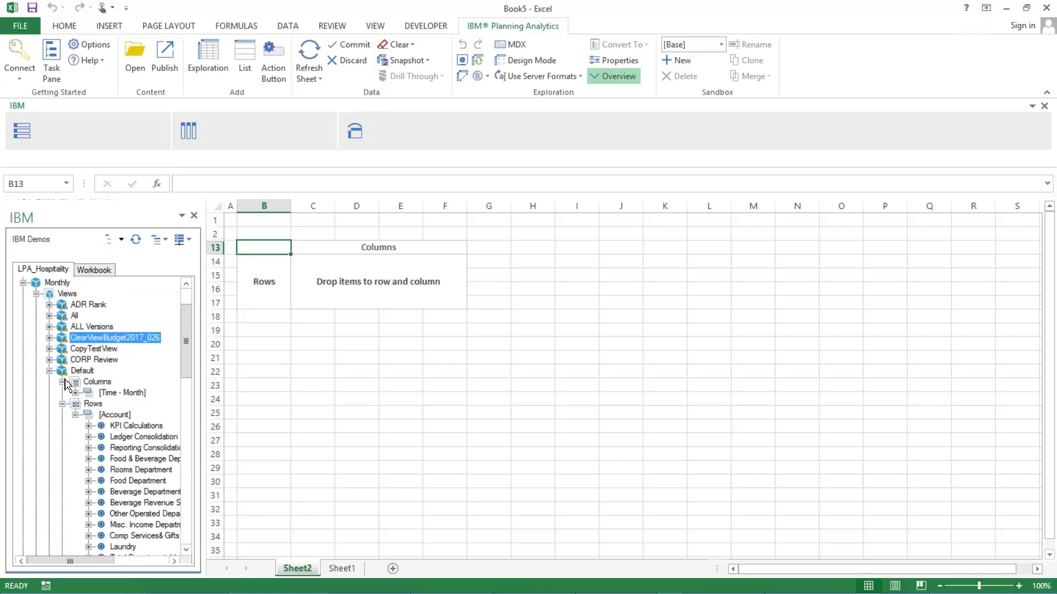
{"action": "left_click", "coordinate": [50, 371]}
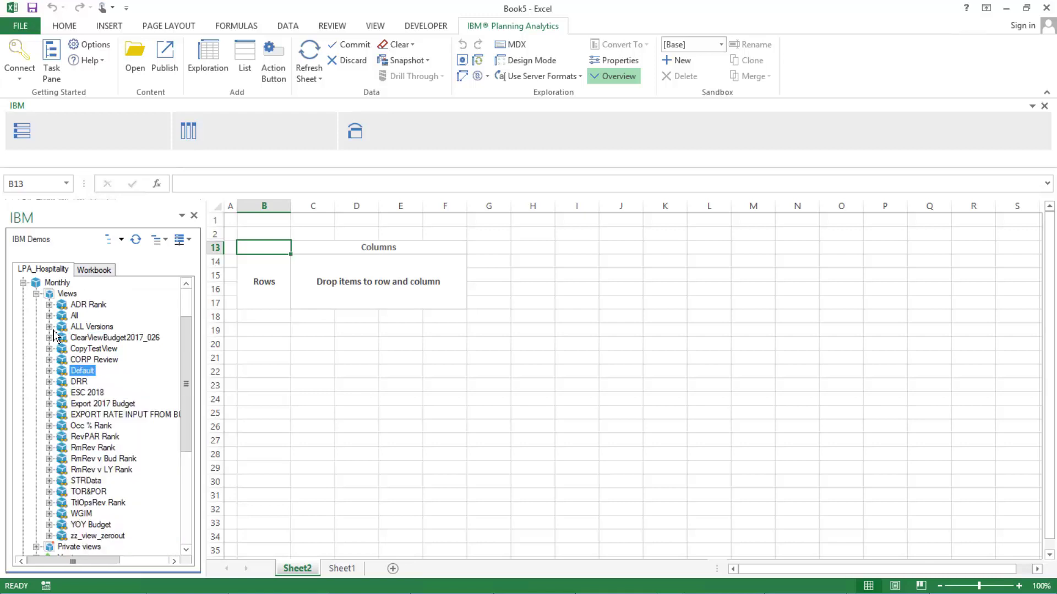
{"action": "left_click", "coordinate": [36, 294]}
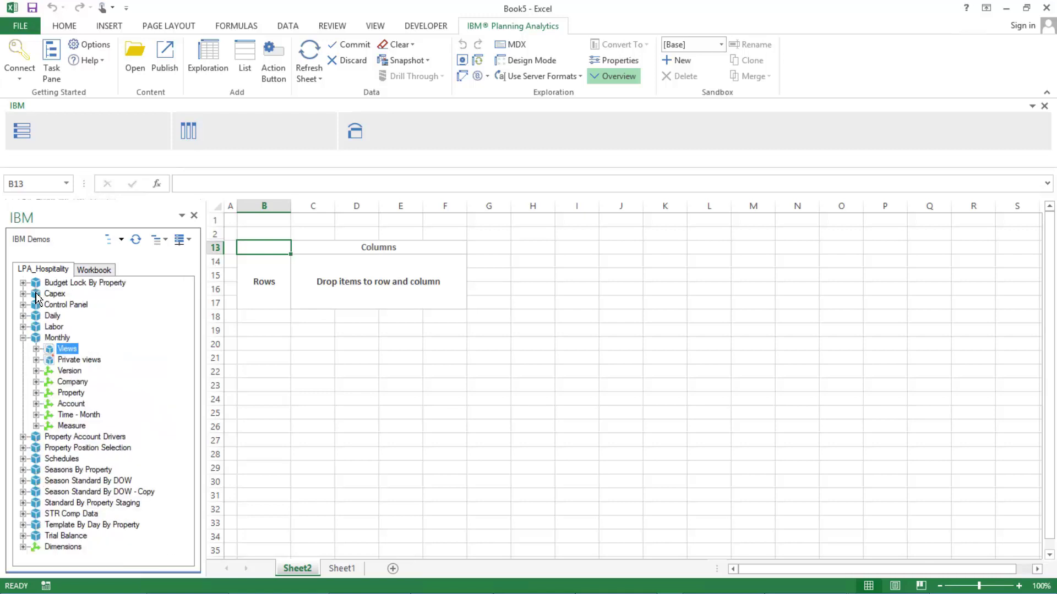
{"action": "left_click", "coordinate": [71, 373]}
{"action": "left_click_drag", "start_coordinate": [72, 376], "coordinate": [326, 253]}
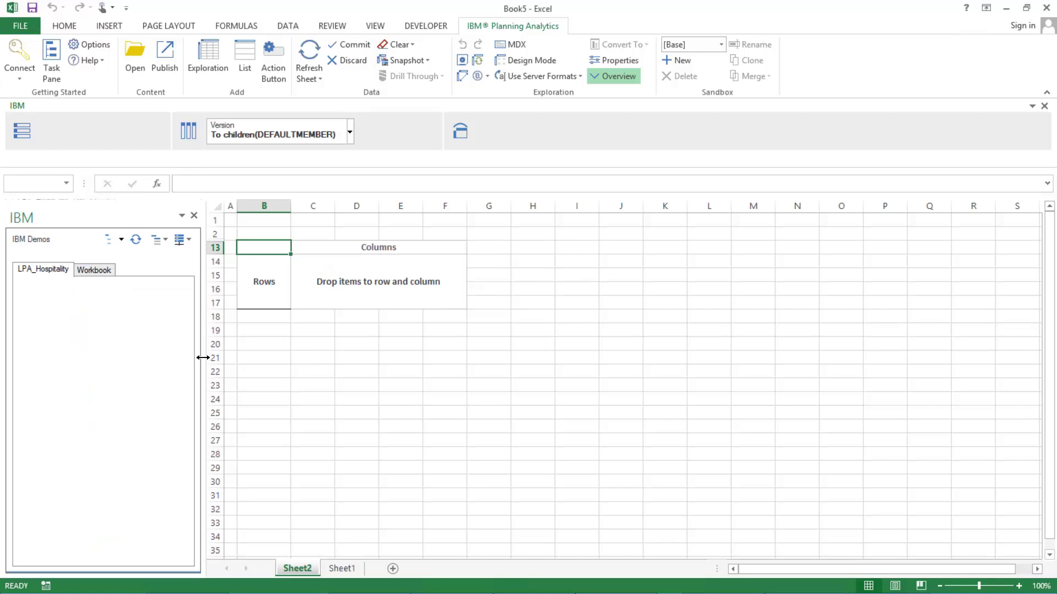
{"action": "left_click", "coordinate": [80, 384]}
{"action": "left_click_drag", "start_coordinate": [80, 388], "coordinate": [119, 140]}
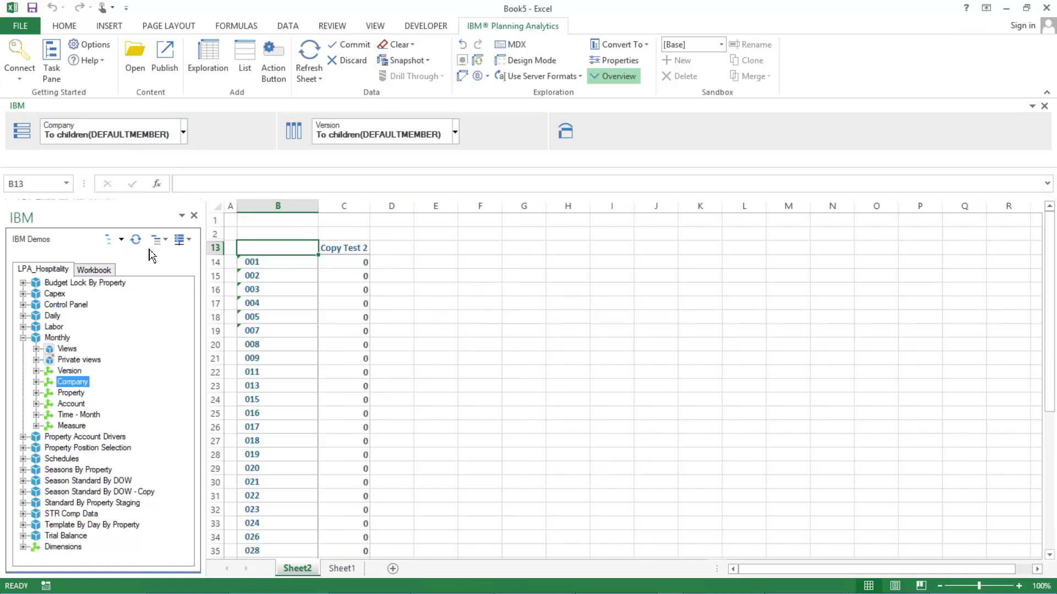
Replace the exploration's Version set with the members Actual, Budget and Forecast
{"action": "left_click", "coordinate": [455, 133]}
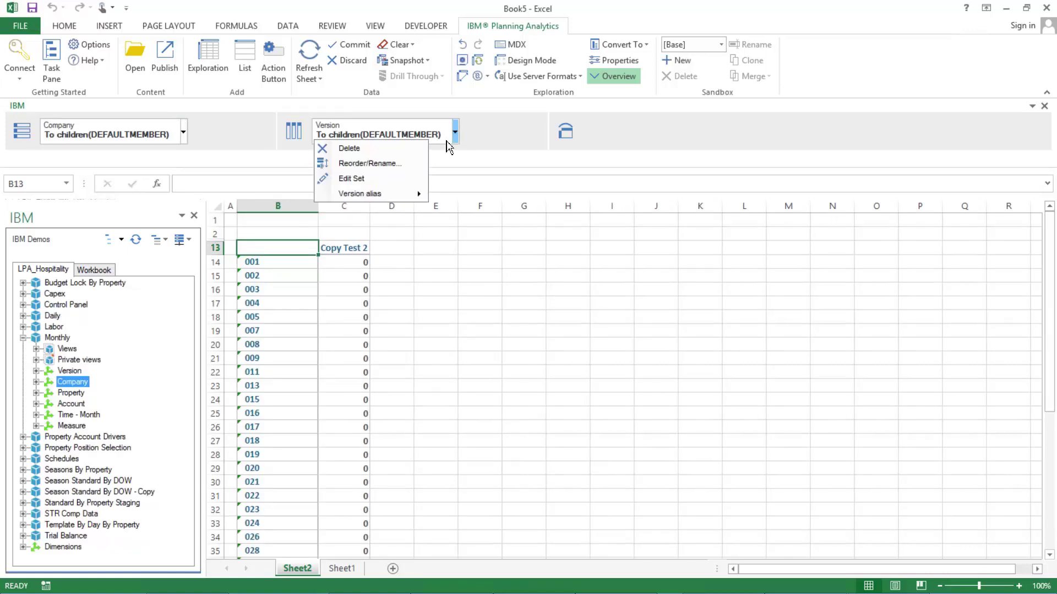
{"action": "left_click", "coordinate": [363, 180]}
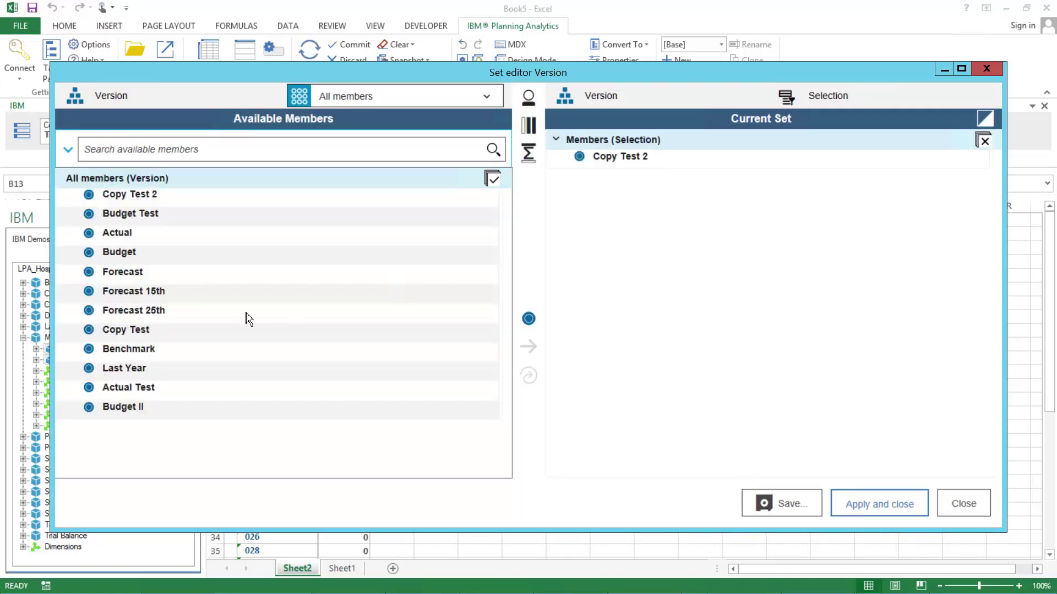
{"action": "left_click", "coordinate": [154, 236]}
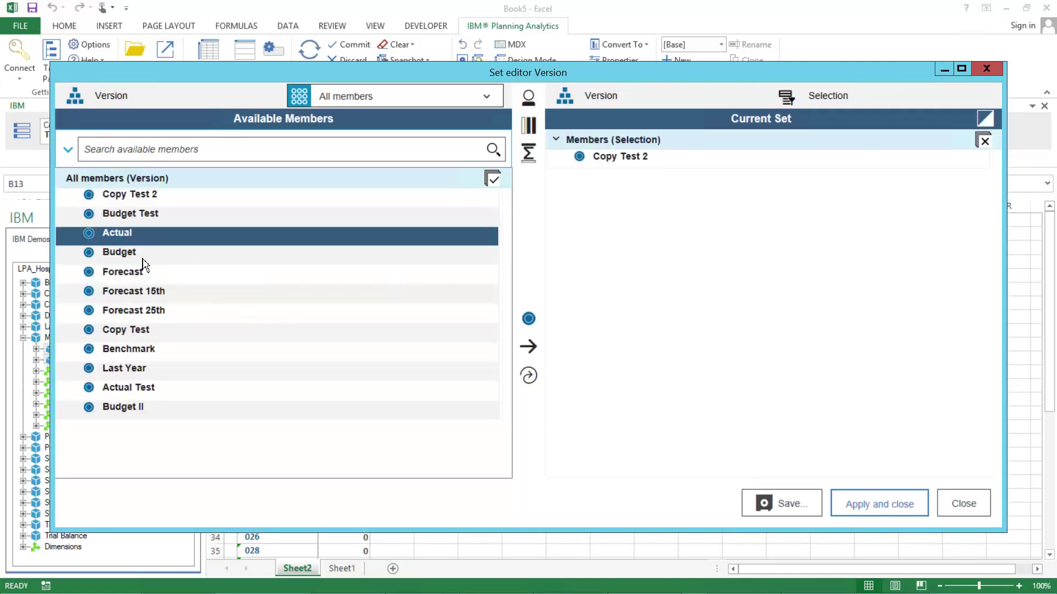
{"action": "left_click", "coordinate": [142, 259], "text": "shift"}
{"action": "left_click", "coordinate": [139, 275], "text": "shift"}
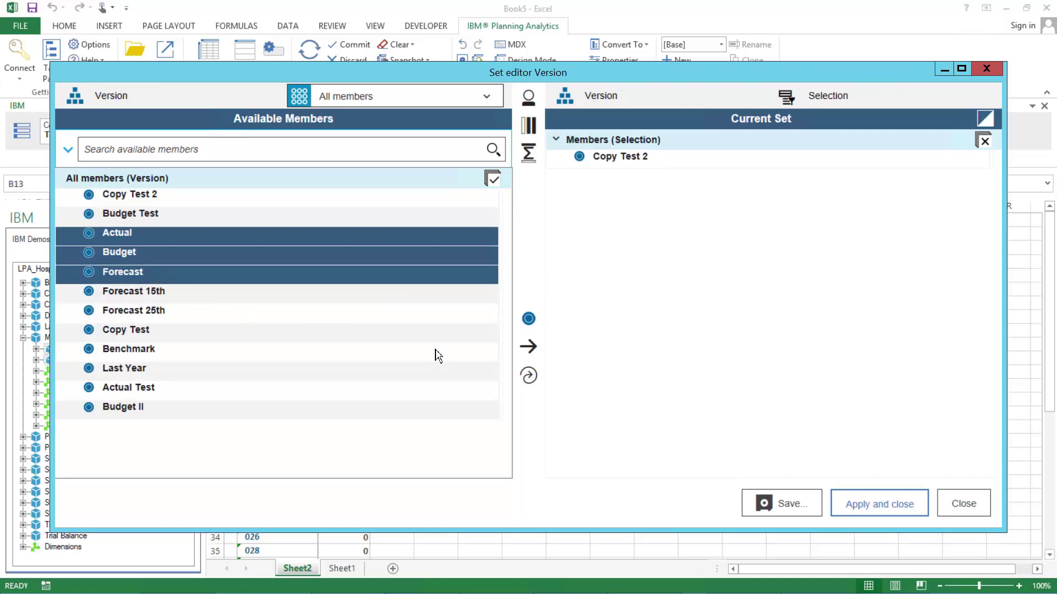
{"action": "left_click", "coordinate": [530, 379]}
{"action": "left_click", "coordinate": [879, 504]}
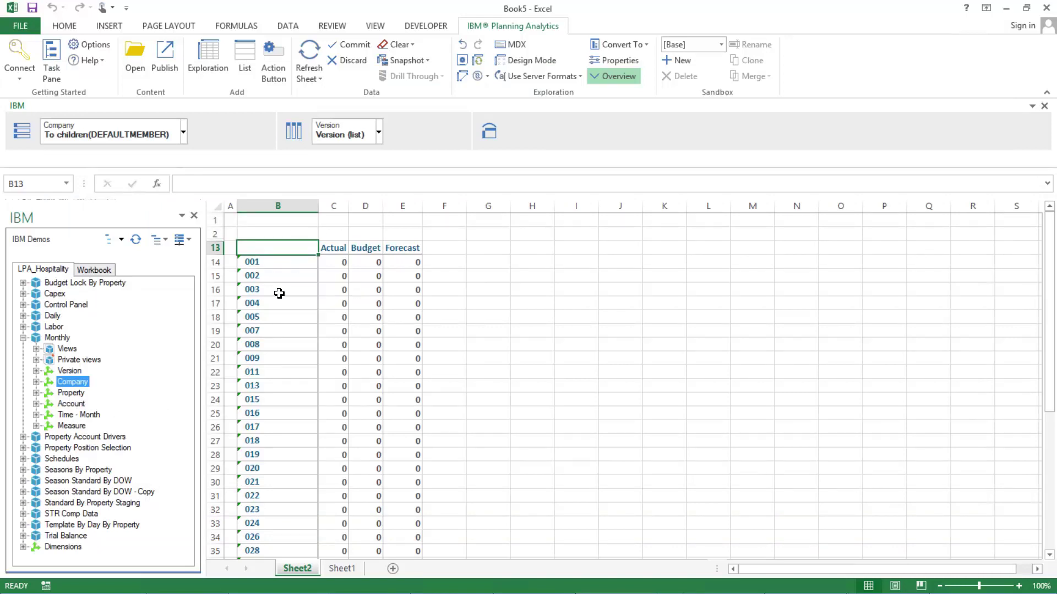
Set the Company set to display its members by the NAME alias and apply it to the exploration
{"action": "left_click", "coordinate": [183, 135]}
{"action": "left_click", "coordinate": [110, 178]}
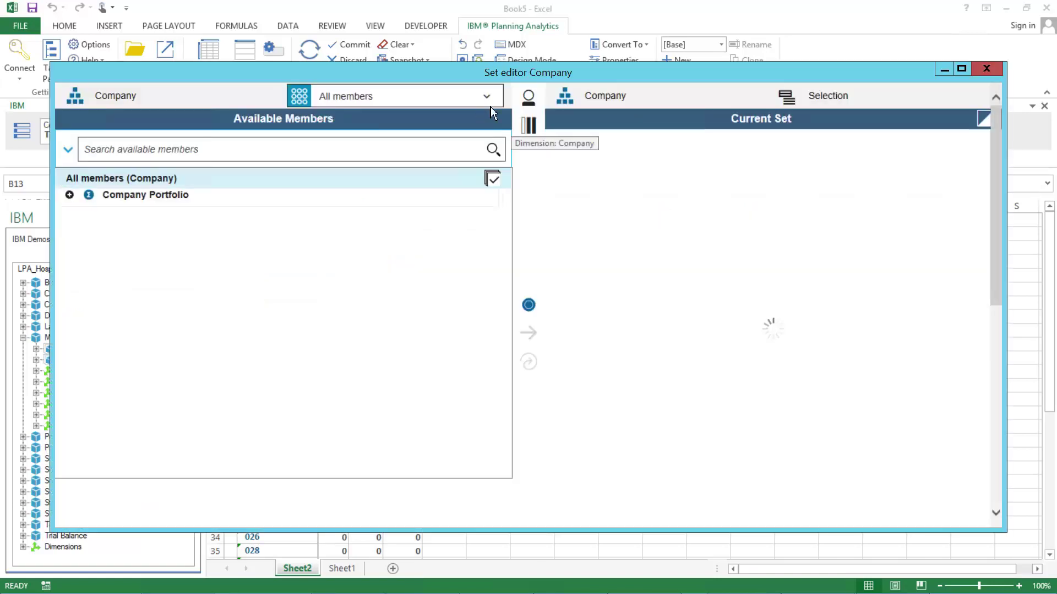
{"action": "left_click", "coordinate": [528, 98]}
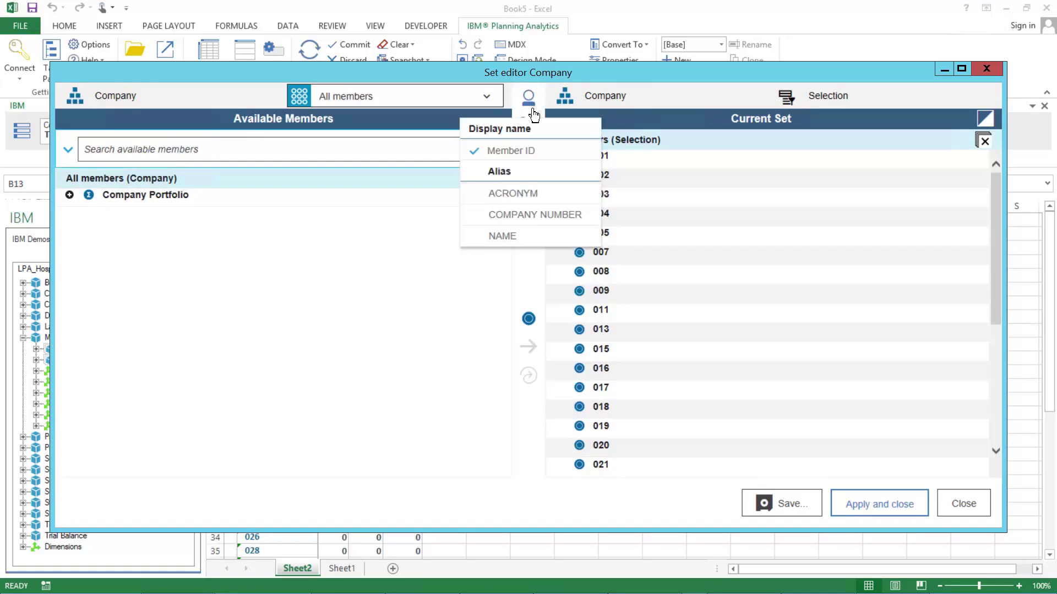
{"action": "left_click", "coordinate": [501, 235]}
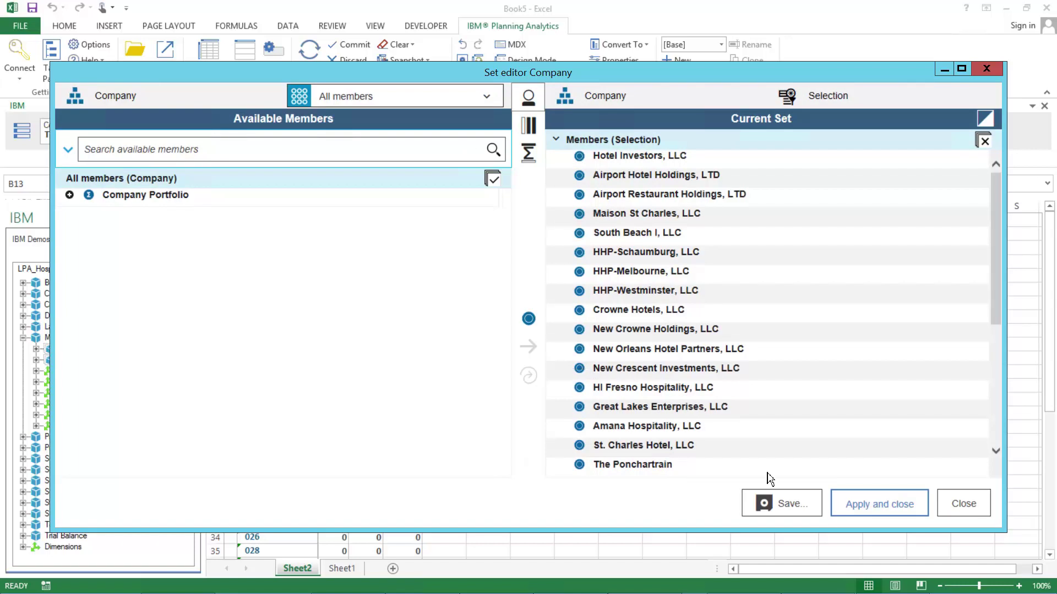
{"action": "left_click", "coordinate": [861, 522]}
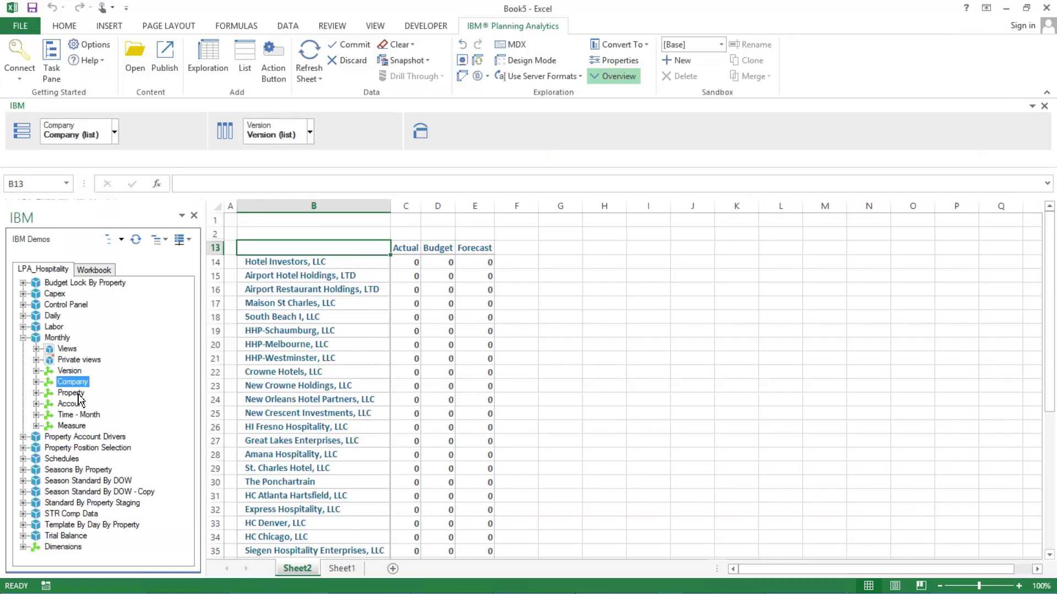
Add the Monthly cube's Account dimension to the exploration's context area
{"action": "left_click", "coordinate": [72, 404]}
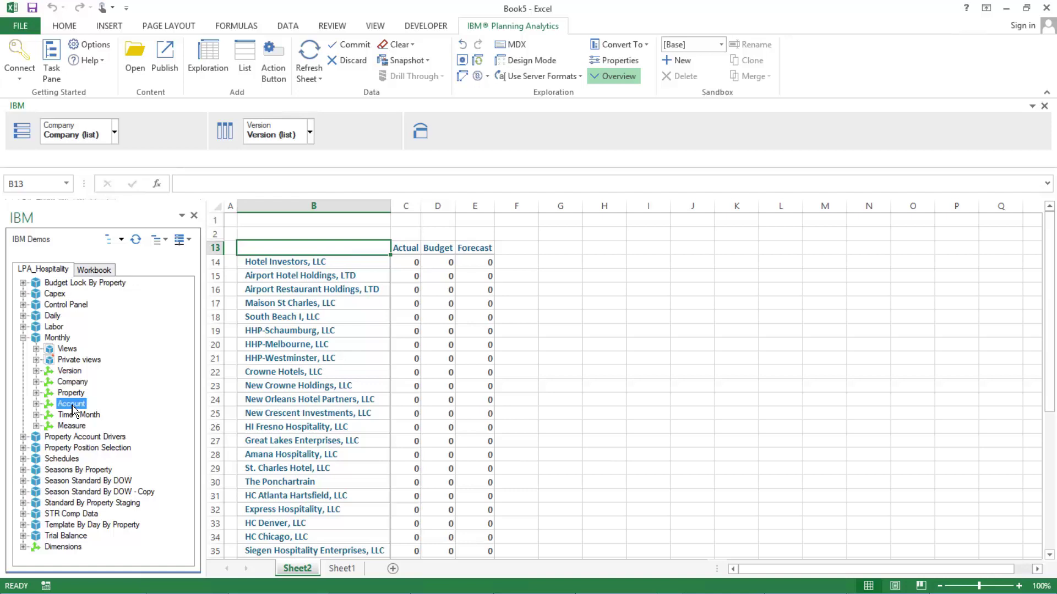
{"action": "left_click_drag", "start_coordinate": [73, 407], "coordinate": [176, 351]}
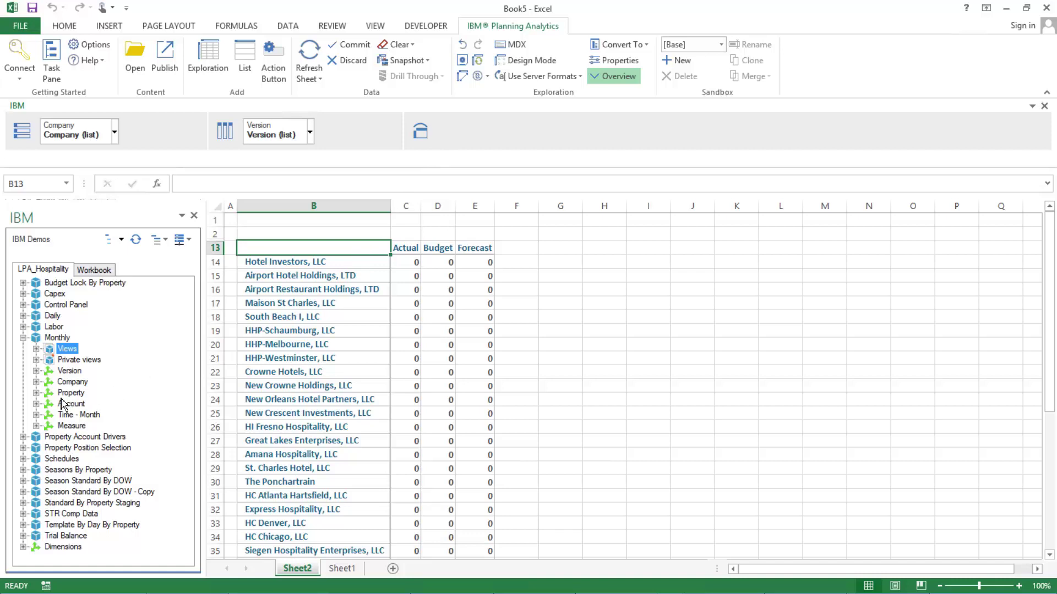
{"action": "mouse_move", "coordinate": [65, 407]}
{"action": "left_mouse_down"}
{"action": "mouse_move", "coordinate": [191, 332]}
{"action": "mouse_move", "coordinate": [456, 133]}
{"action": "left_mouse_up"}
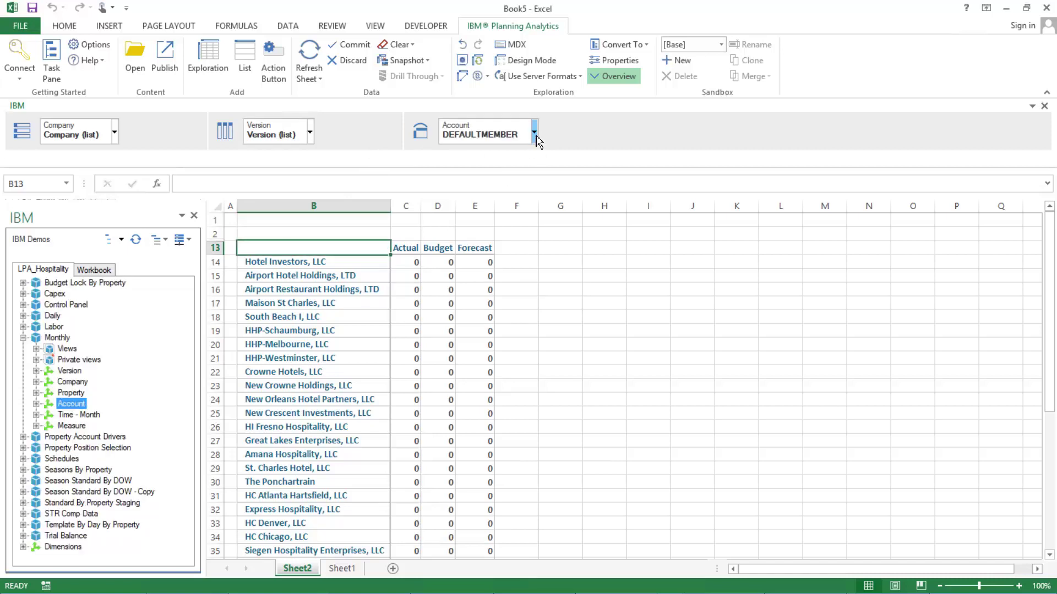
Replace the exploration's Account set with the Gross Operating Profit member under Income Summary and apply it
{"action": "left_click", "coordinate": [535, 134]}
{"action": "left_click", "coordinate": [450, 161]}
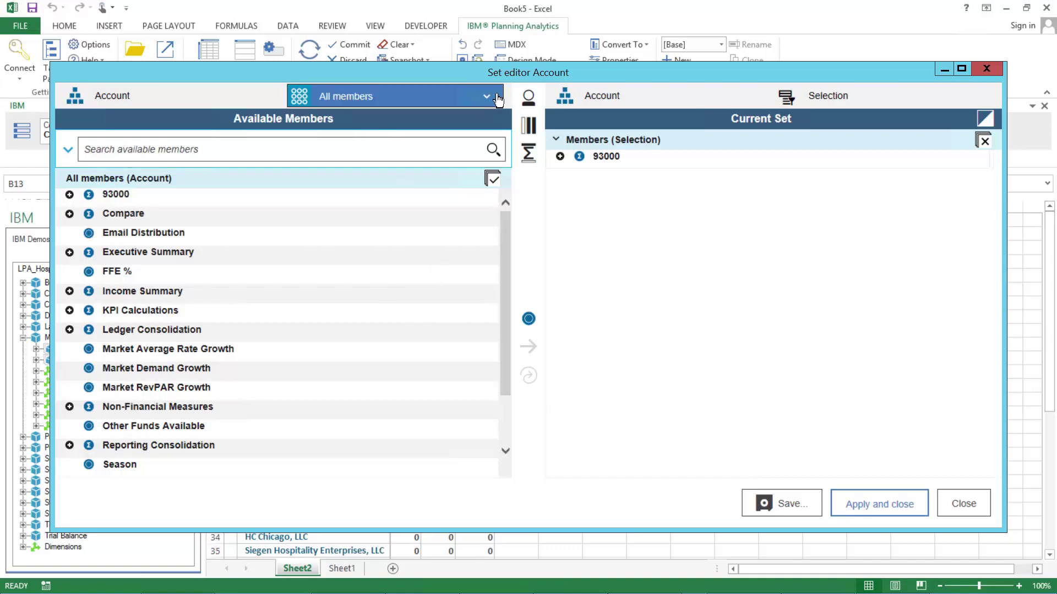
{"action": "left_click", "coordinate": [385, 97]}
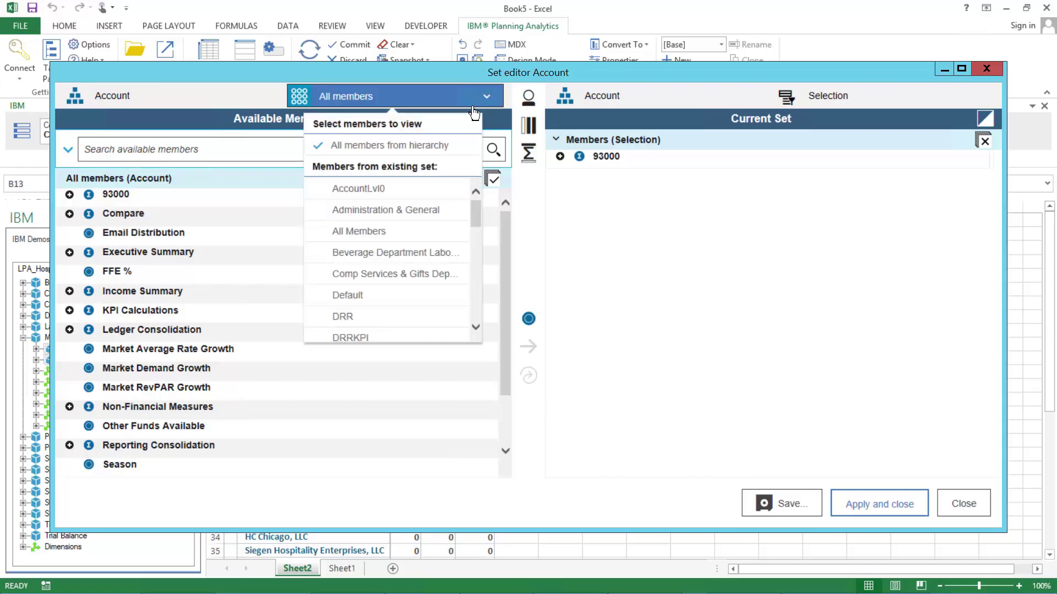
{"action": "left_click", "coordinate": [354, 298]}
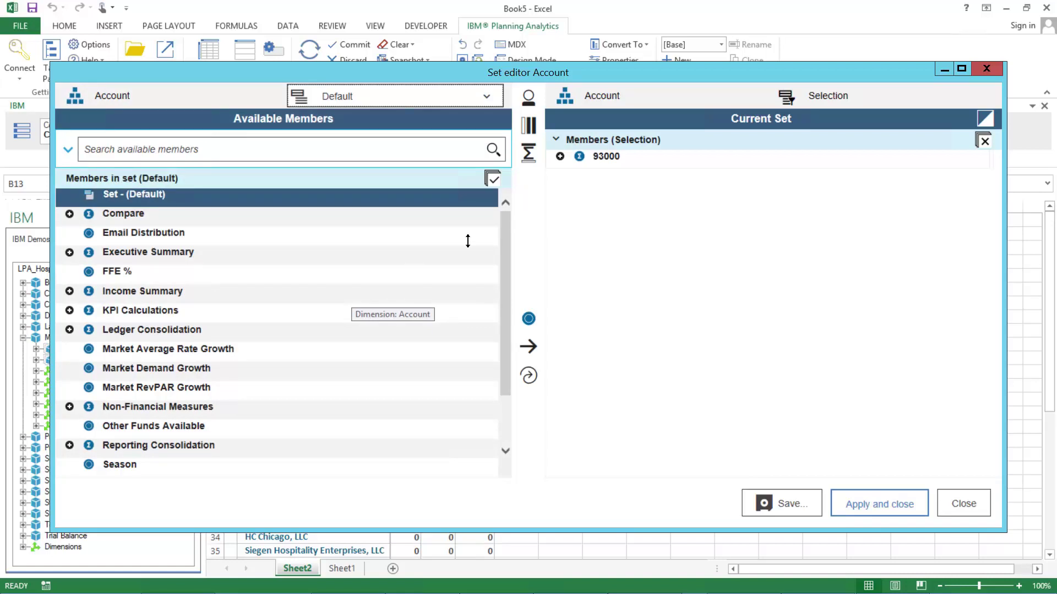
{"action": "scroll", "coordinate": [491, 323], "scroll_direction": "down", "scroll_amount": 2}
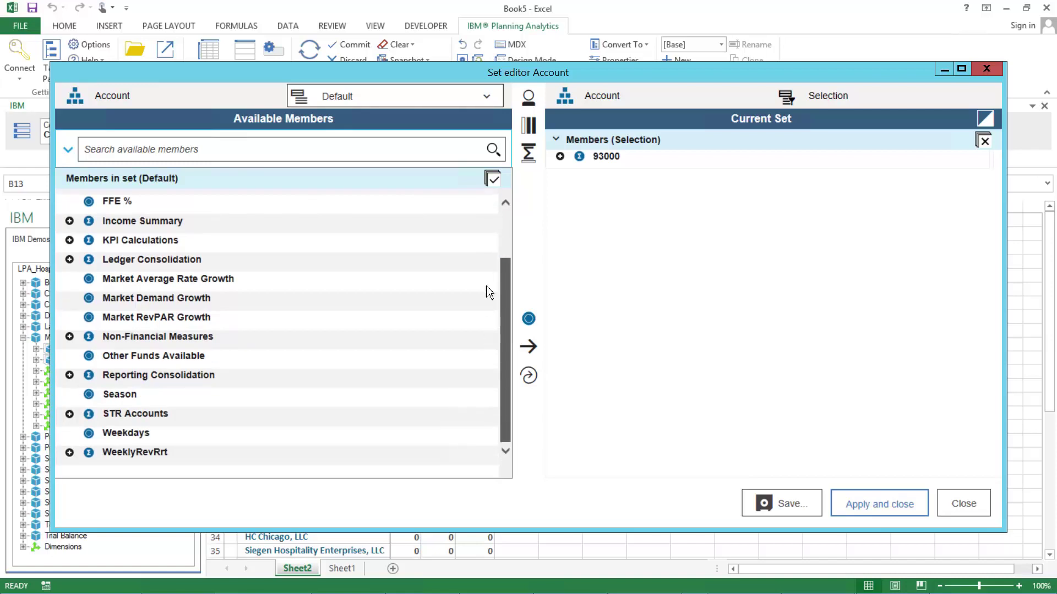
{"action": "scroll", "coordinate": [486, 292], "scroll_direction": "up", "scroll_amount": 2}
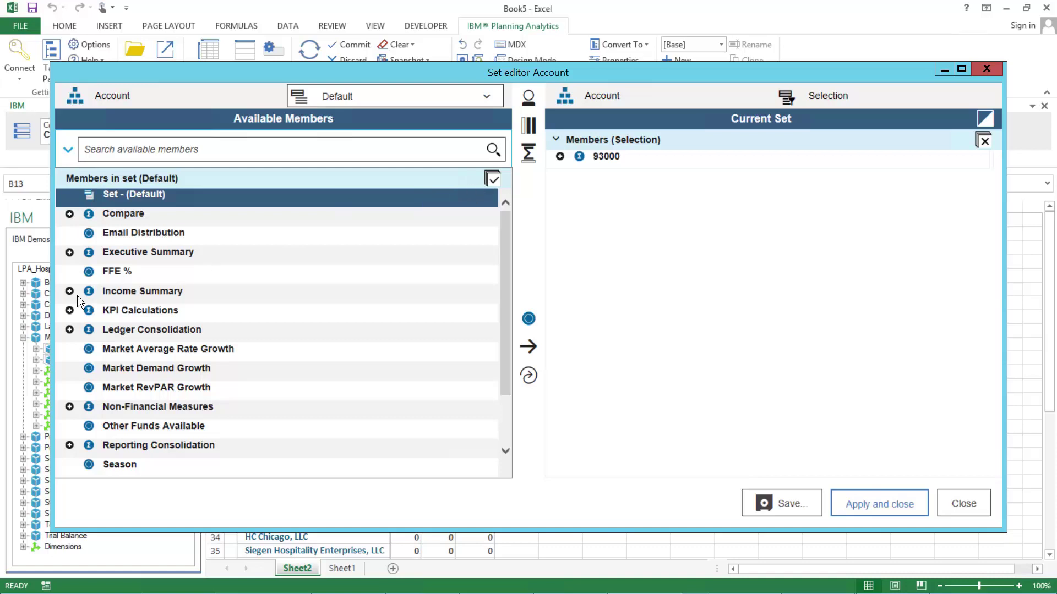
{"action": "left_click", "coordinate": [96, 336]}
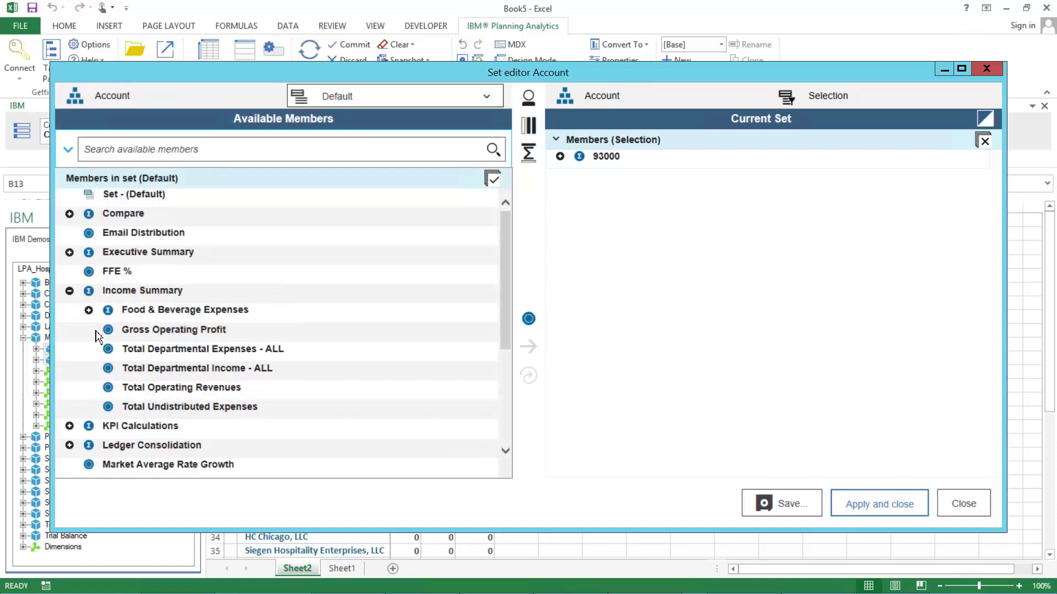
{"action": "left_click", "coordinate": [202, 336]}
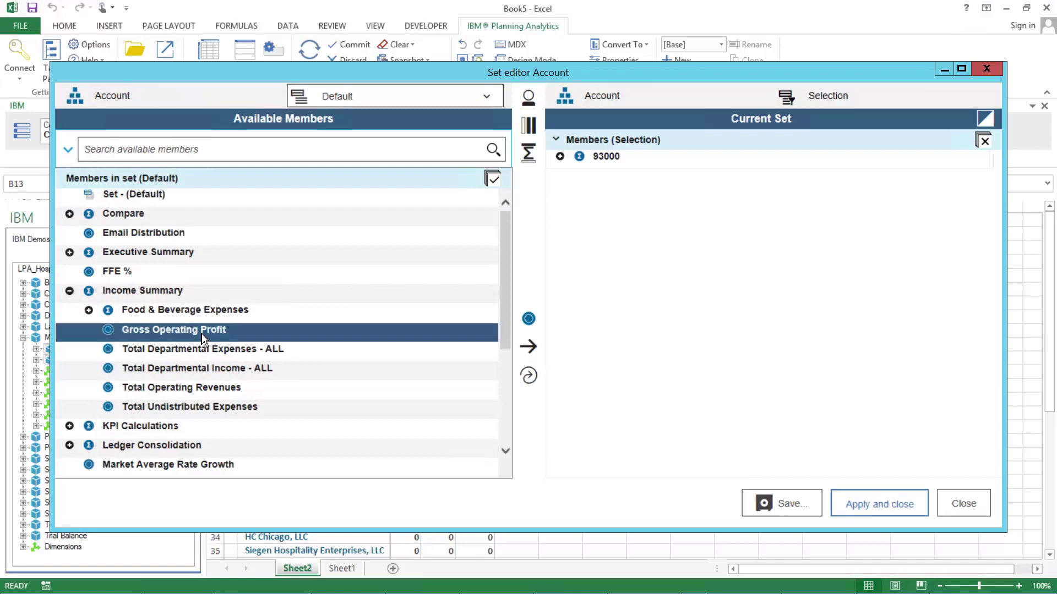
{"action": "left_click", "coordinate": [529, 375]}
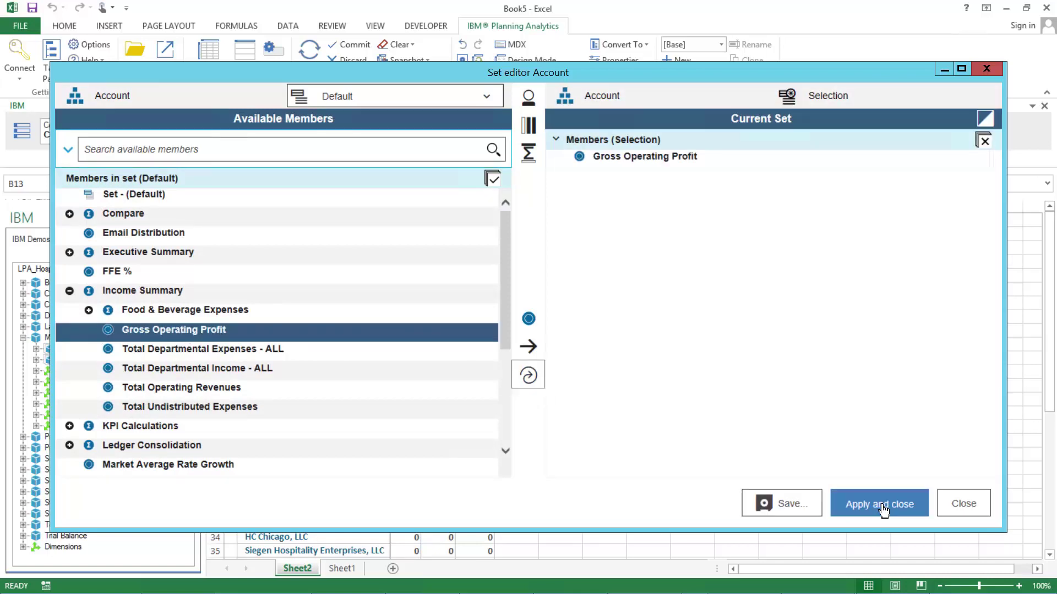
{"action": "left_click", "coordinate": [883, 504]}
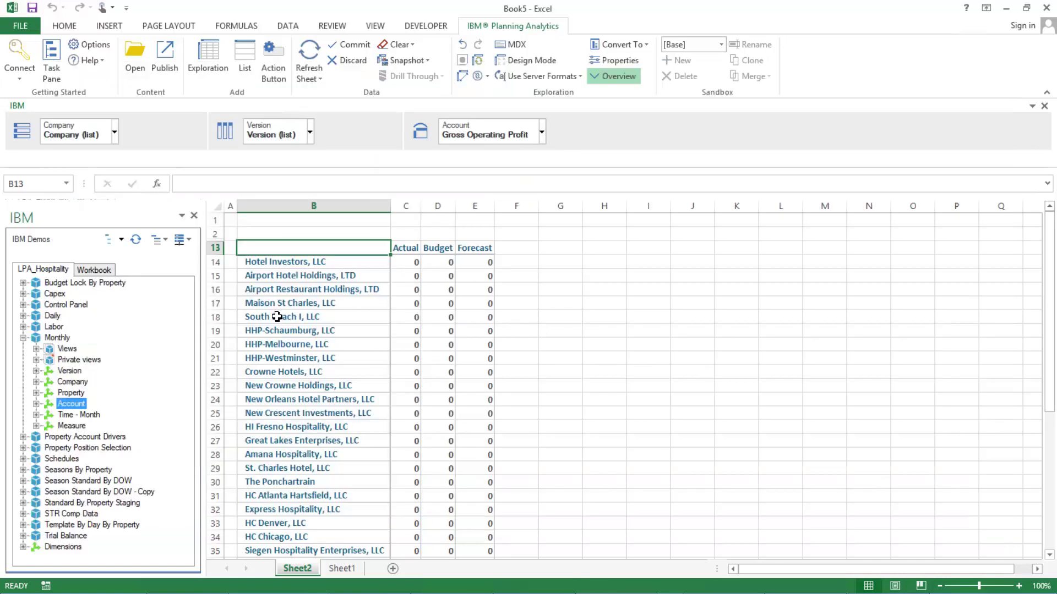
Nest the Time - Month dimension beside Version on the columns and limit its set to the years 2016 and 2017
{"action": "left_click", "coordinate": [69, 416]}
{"action": "mouse_move", "coordinate": [68, 418]}
{"action": "left_mouse_down"}
{"action": "mouse_move", "coordinate": [253, 360]}
{"action": "mouse_move", "coordinate": [368, 184]}
{"action": "mouse_move", "coordinate": [337, 135]}
{"action": "left_mouse_up"}
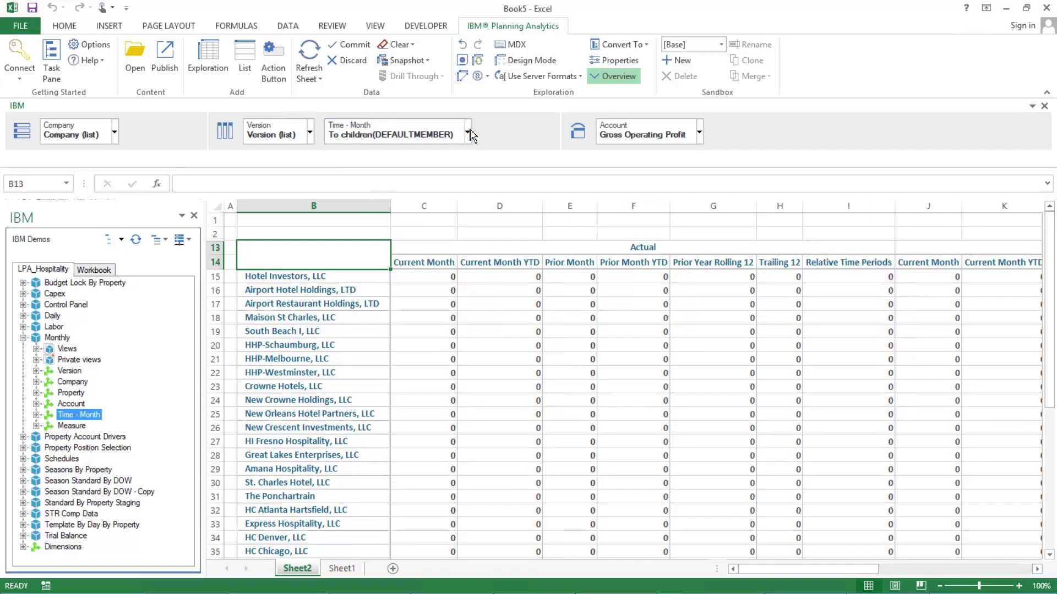
{"action": "left_click", "coordinate": [468, 135]}
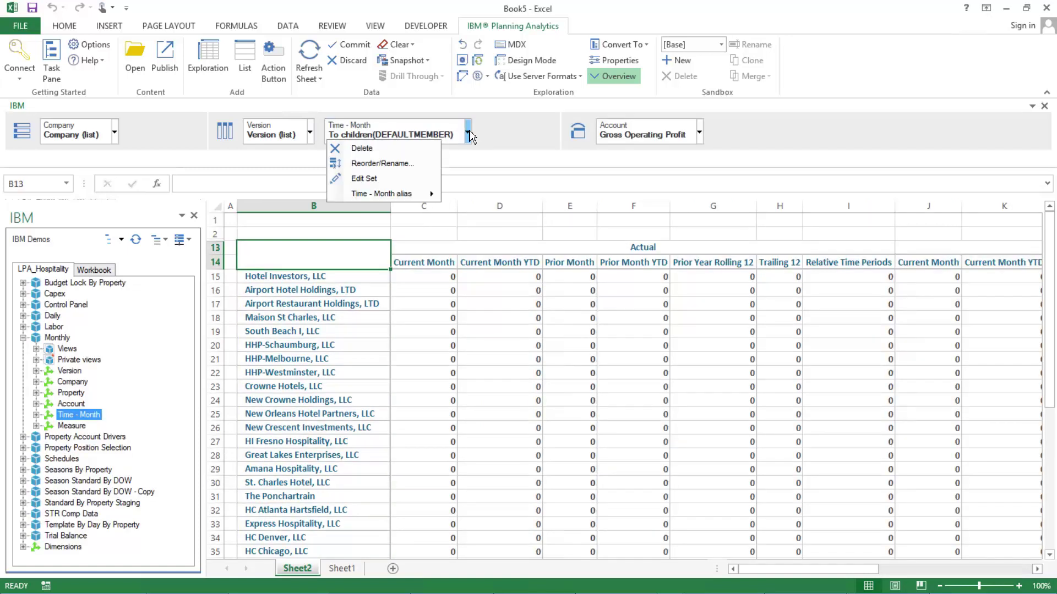
{"action": "left_click", "coordinate": [388, 179]}
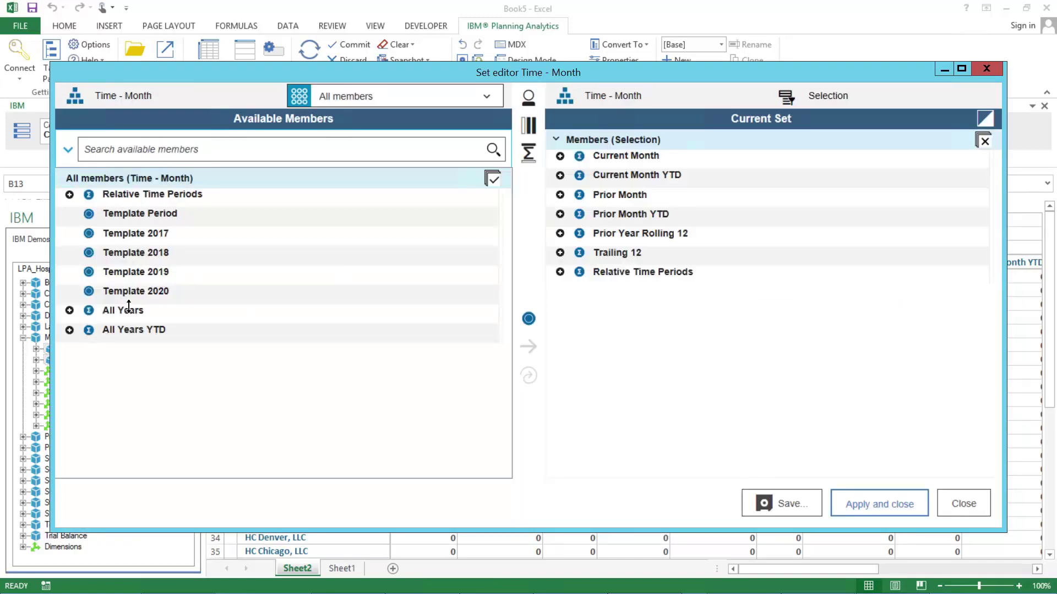
{"action": "left_click", "coordinate": [70, 310]}
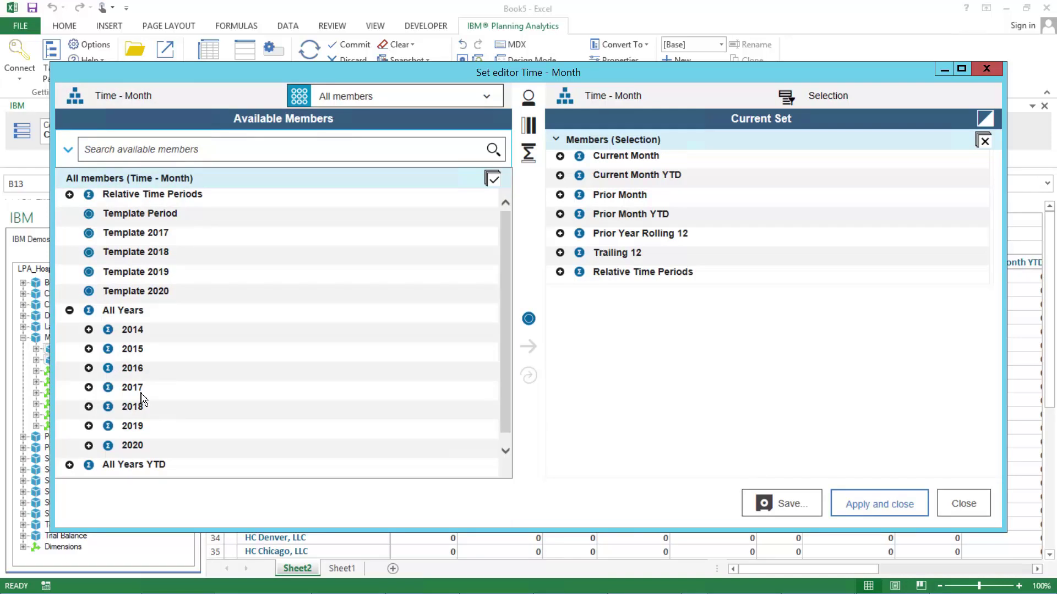
{"action": "left_click", "coordinate": [132, 375]}
{"action": "left_click", "coordinate": [133, 392], "text": "shift"}
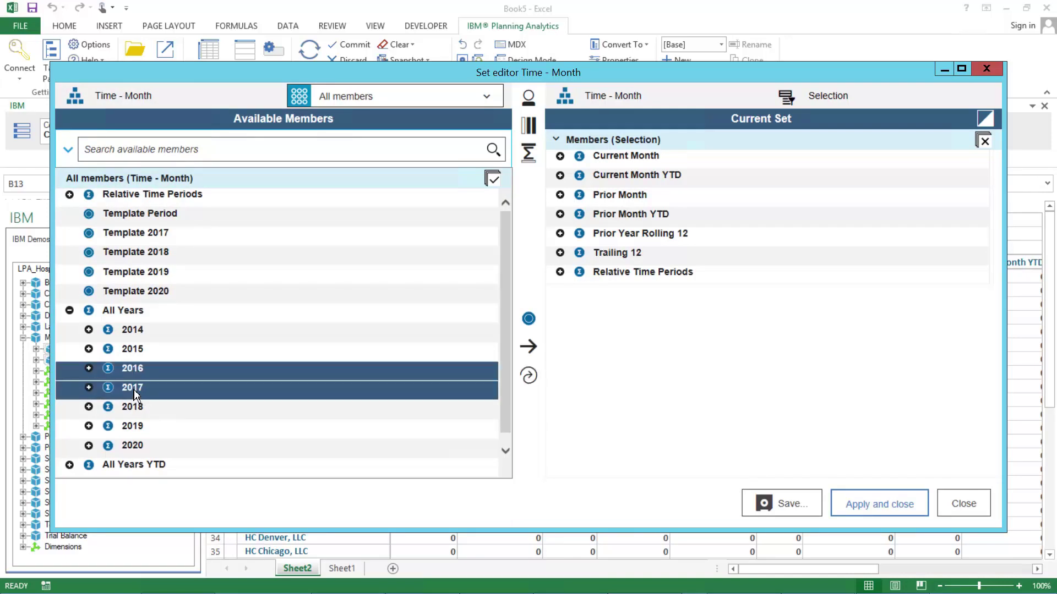
{"action": "left_click", "coordinate": [529, 377]}
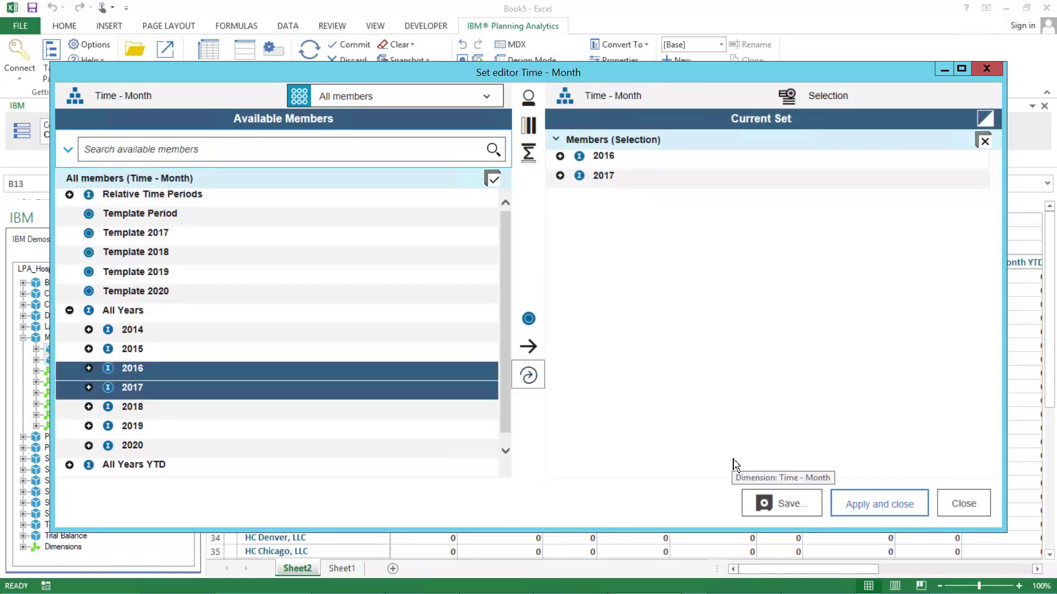
{"action": "left_click", "coordinate": [885, 507]}
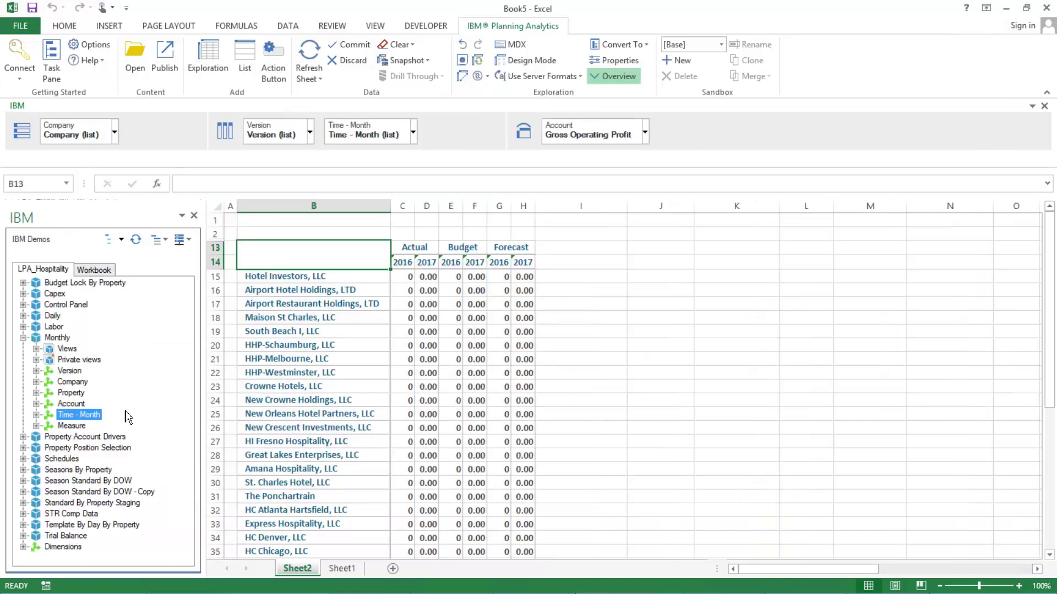
Add the Monthly cube's Measure dimension to the exploration's context area and set it to Amount
{"action": "left_click", "coordinate": [74, 430]}
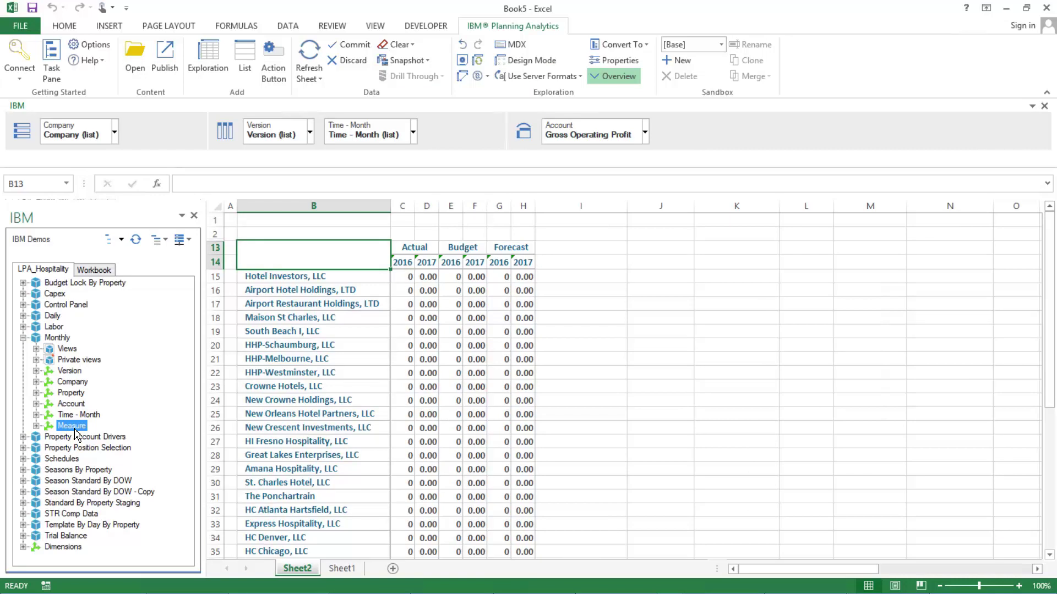
{"action": "left_click_drag", "start_coordinate": [75, 431], "coordinate": [674, 137]}
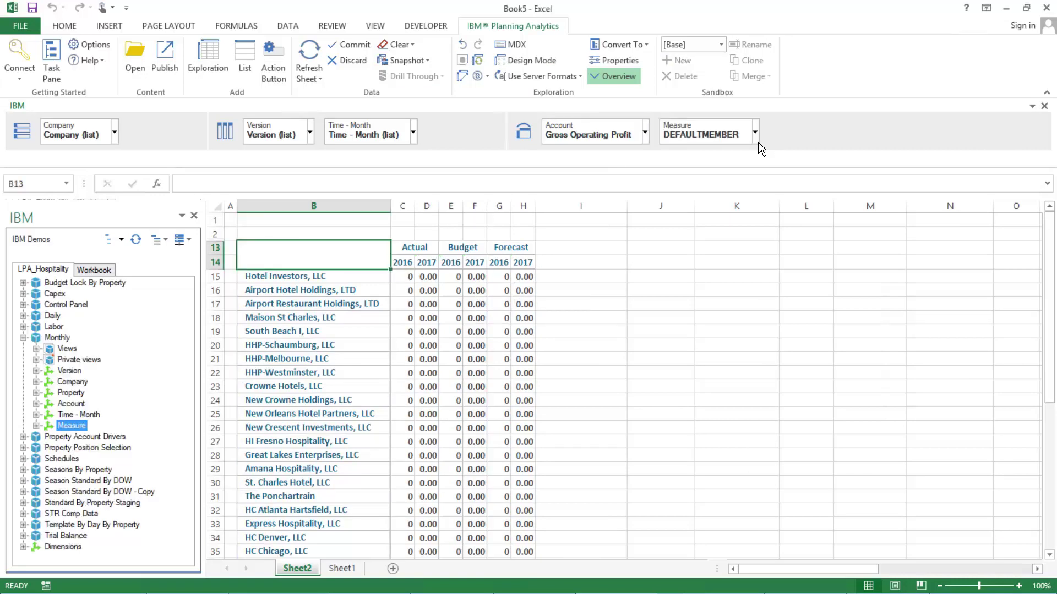
{"action": "left_click", "coordinate": [756, 136]}
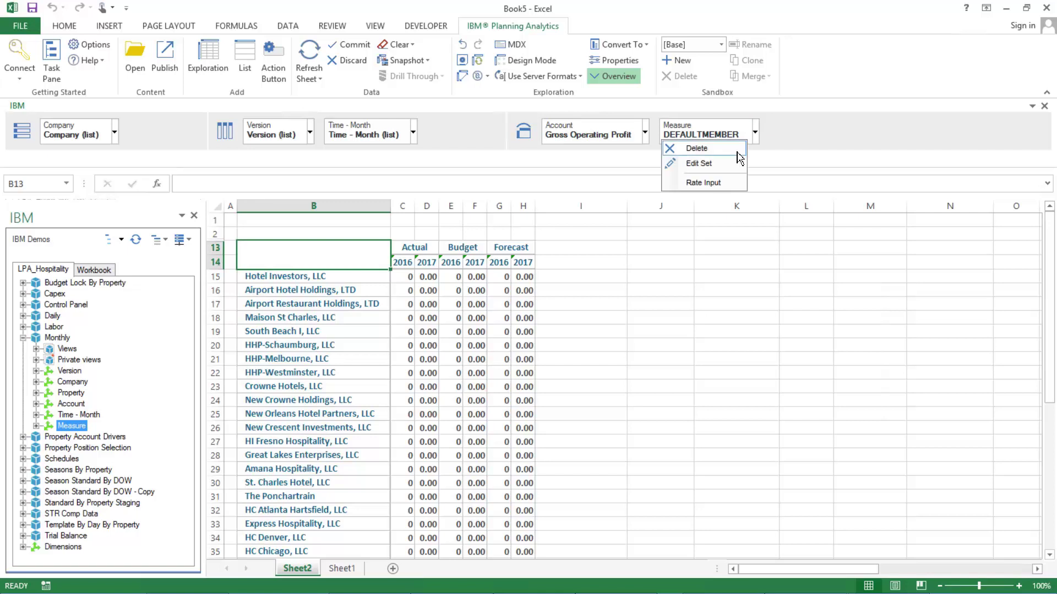
{"action": "left_click", "coordinate": [710, 167]}
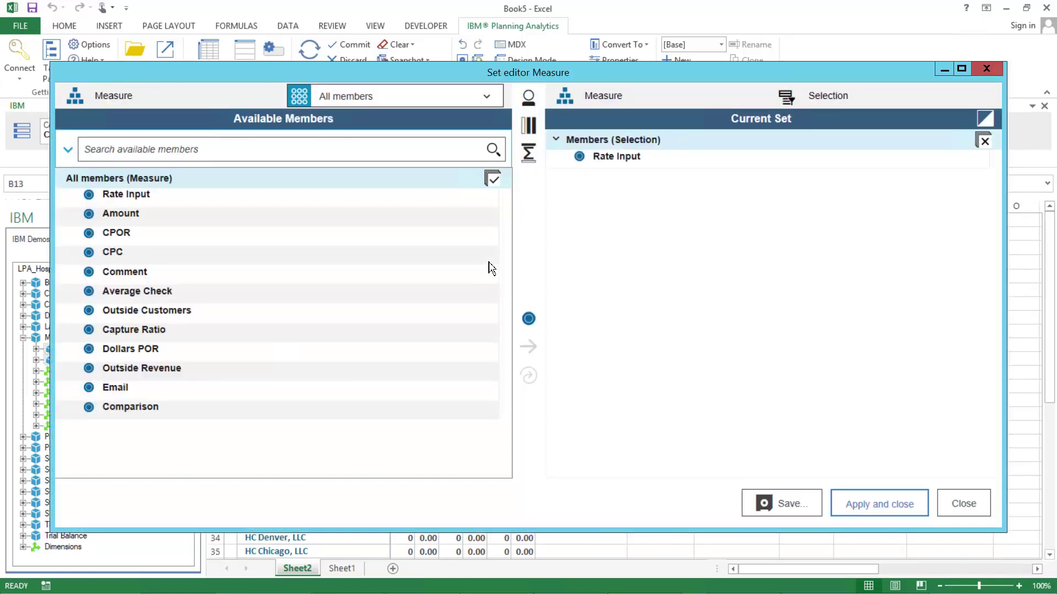
{"action": "left_click", "coordinate": [119, 218]}
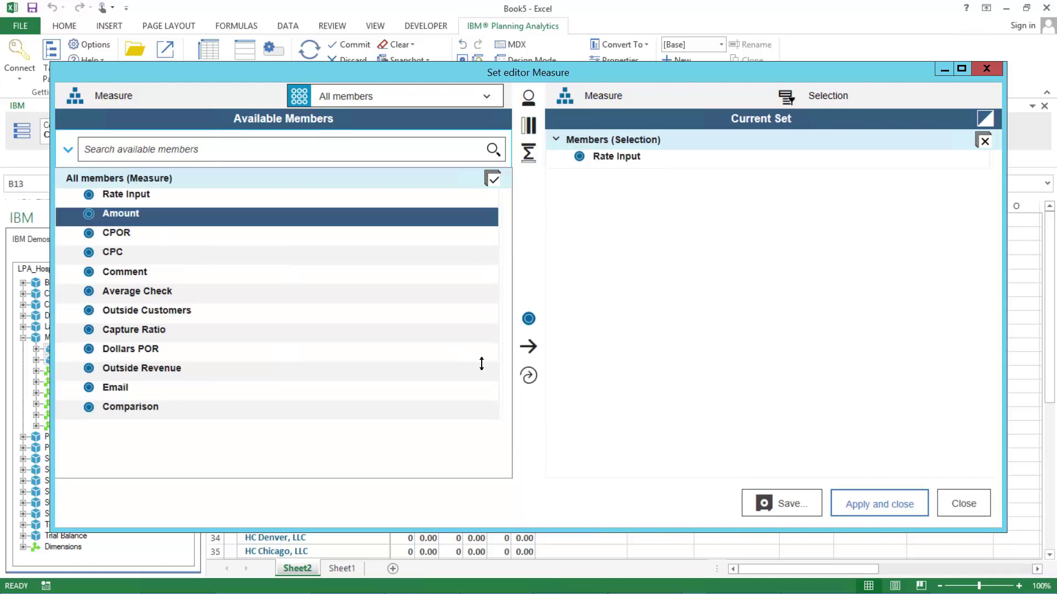
{"action": "left_click", "coordinate": [528, 375]}
{"action": "left_click", "coordinate": [868, 514]}
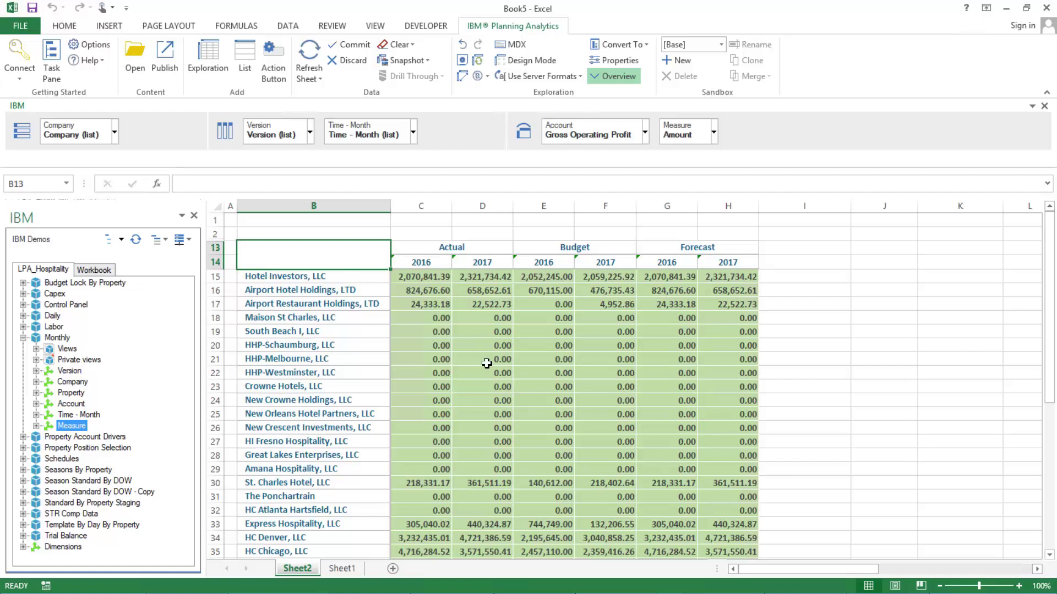
{"action": "left_click", "coordinate": [430, 278]}
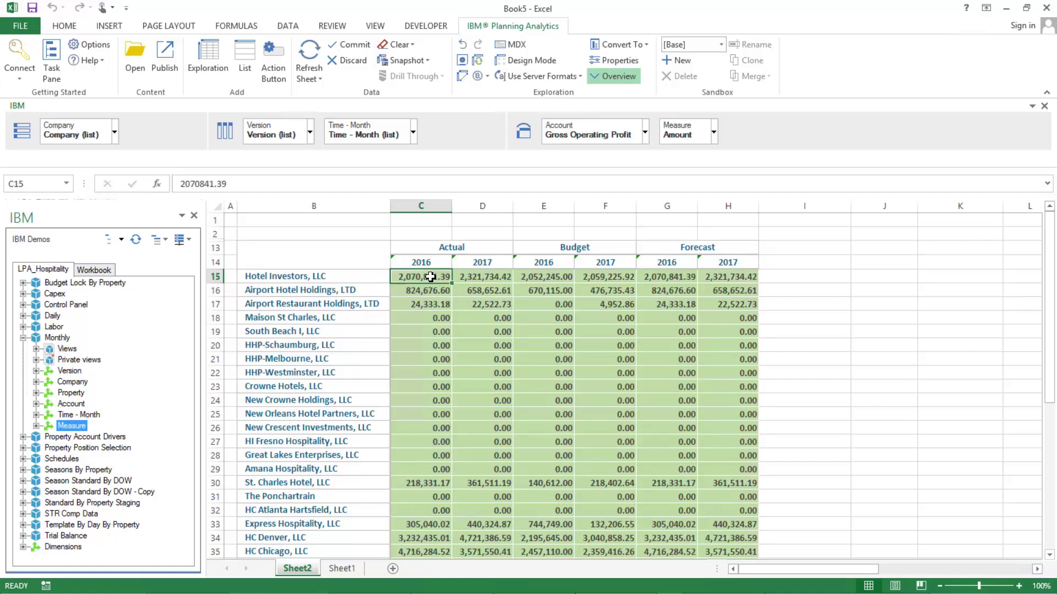
{"action": "right_click", "coordinate": [431, 278]}
{"action": "mouse_move", "coordinate": [480, 291]}
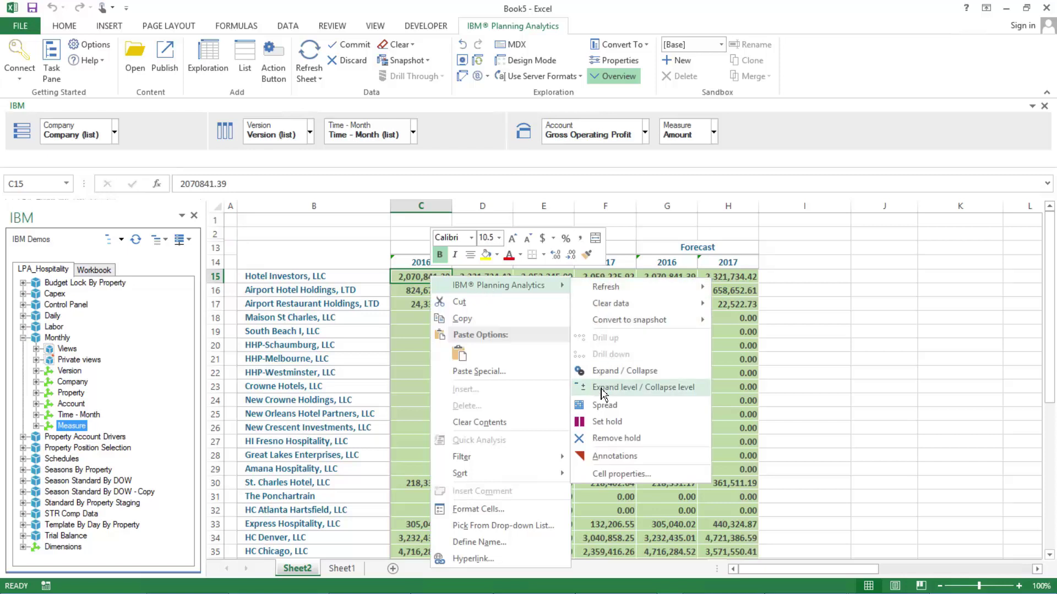
{"action": "left_click", "coordinate": [818, 401]}
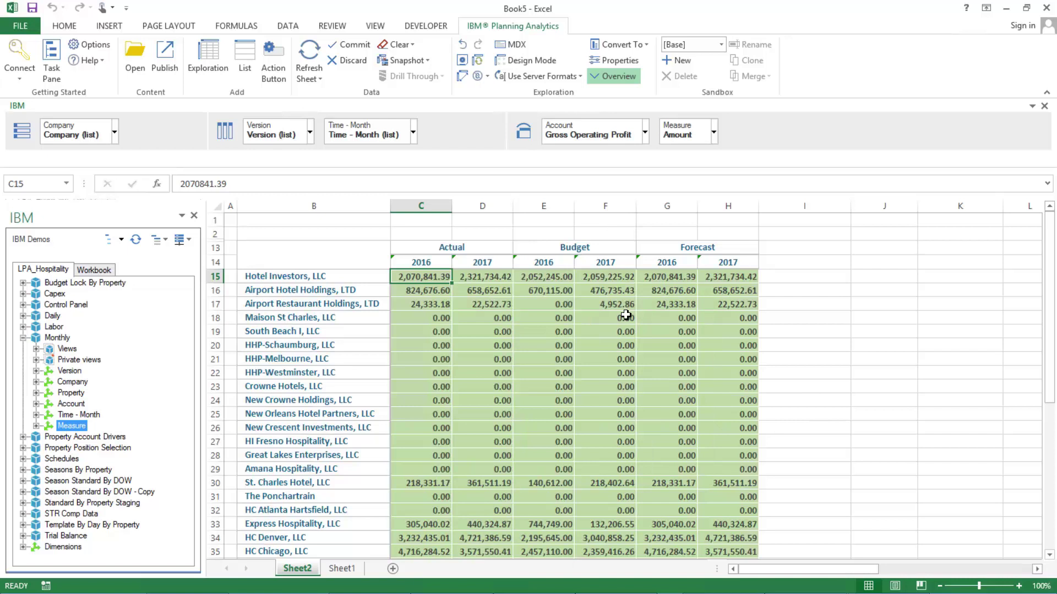
Try zero suppression on the exploration's rows and columns, and return it to No Suppression
{"action": "left_click", "coordinate": [480, 79]}
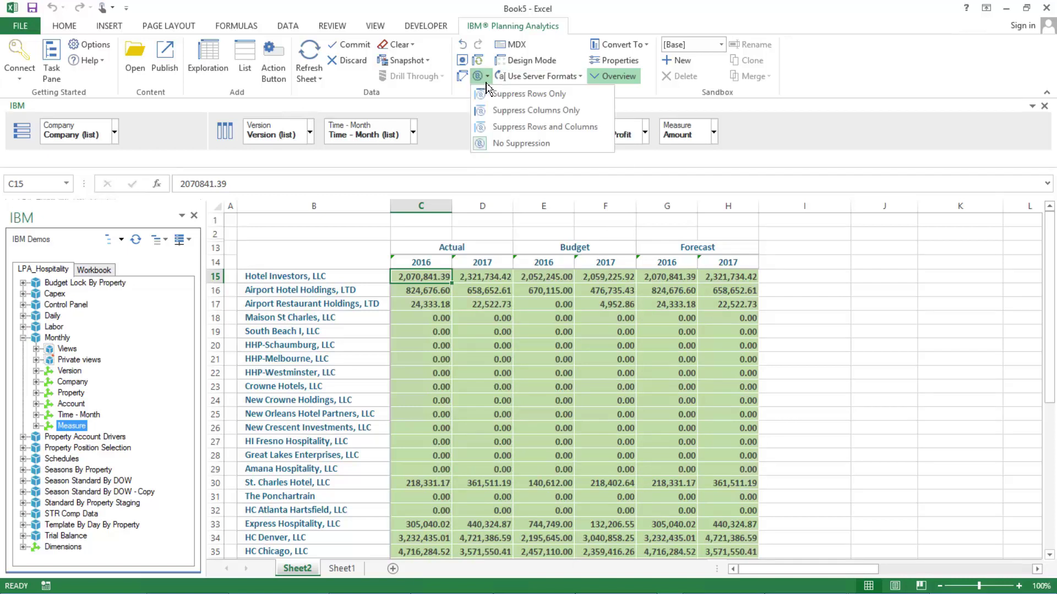
{"action": "left_click", "coordinate": [511, 131]}
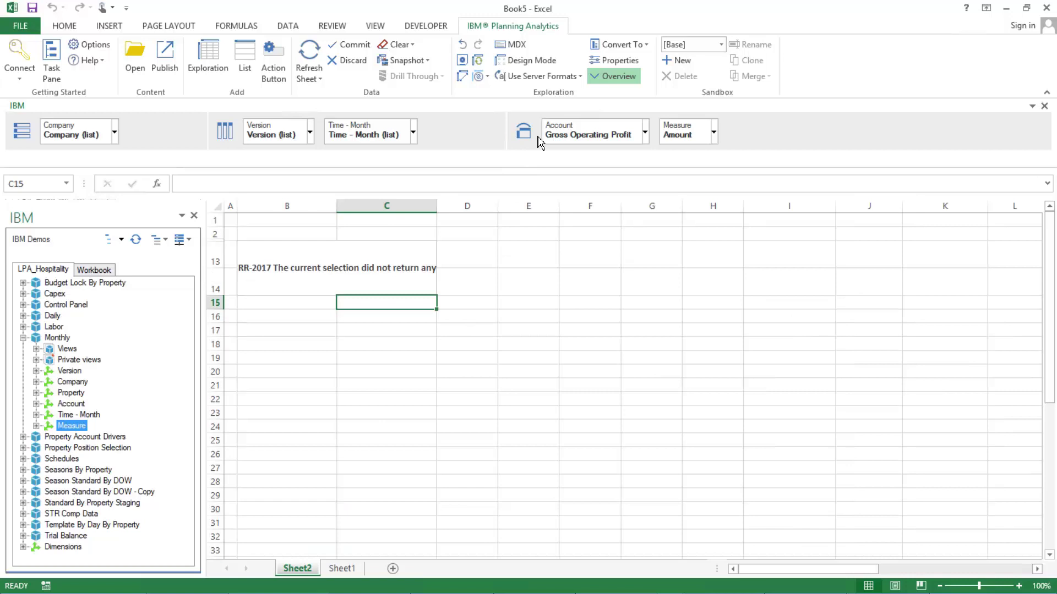
{"action": "left_click", "coordinate": [487, 76]}
{"action": "left_click", "coordinate": [503, 108]}
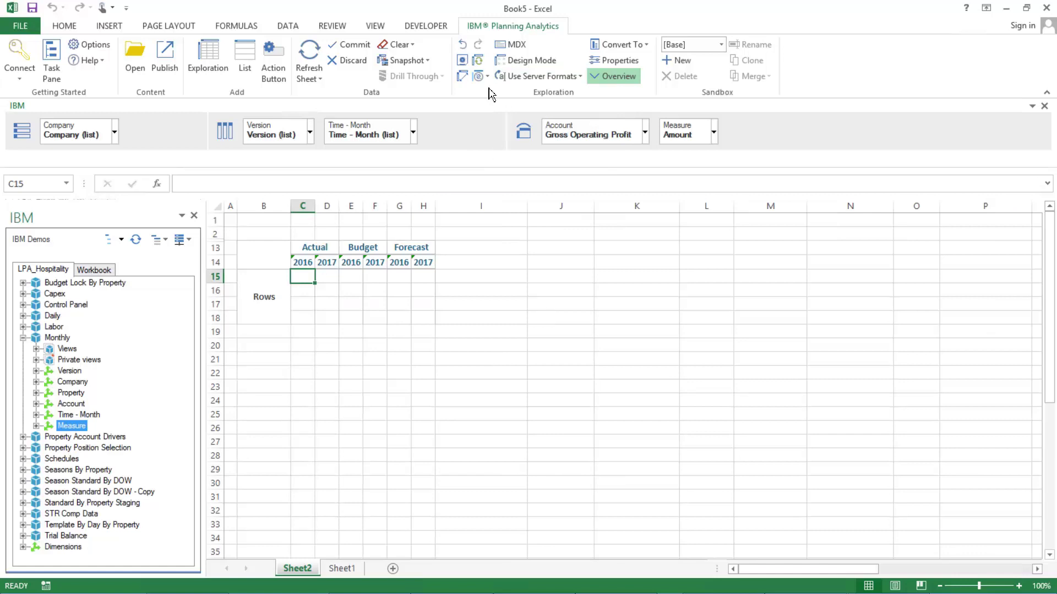
{"action": "left_click", "coordinate": [482, 77]}
{"action": "left_click", "coordinate": [501, 143]}
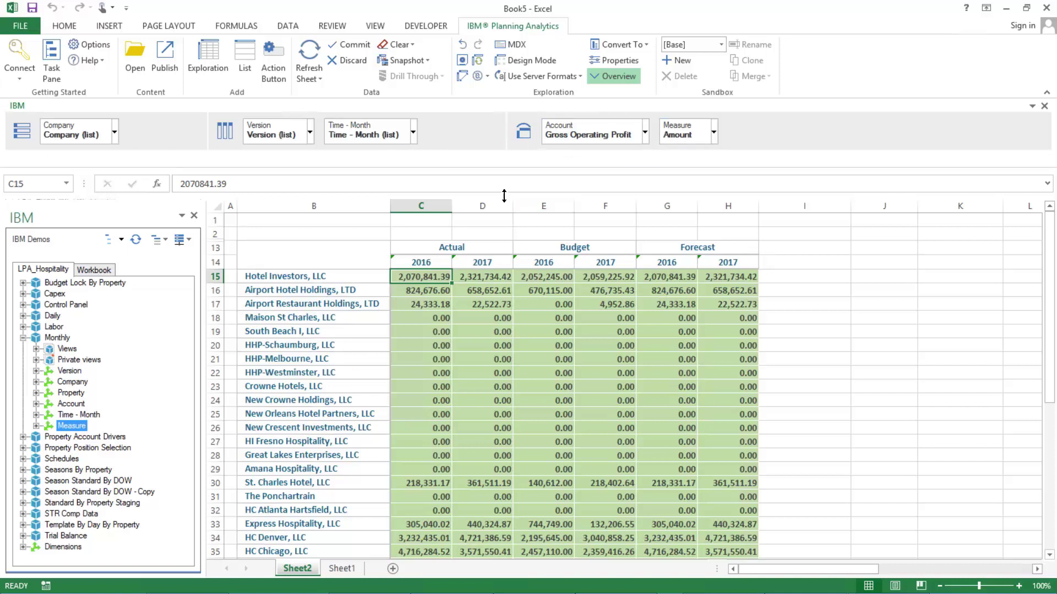
Nest the Account dimension beside Company on the rows and add Average Daily Rate from KPI Calculations to its set
{"action": "mouse_move", "coordinate": [557, 140]}
{"action": "left_mouse_down"}
{"action": "mouse_move", "coordinate": [569, 137]}
{"action": "mouse_move", "coordinate": [151, 130]}
{"action": "left_mouse_up"}
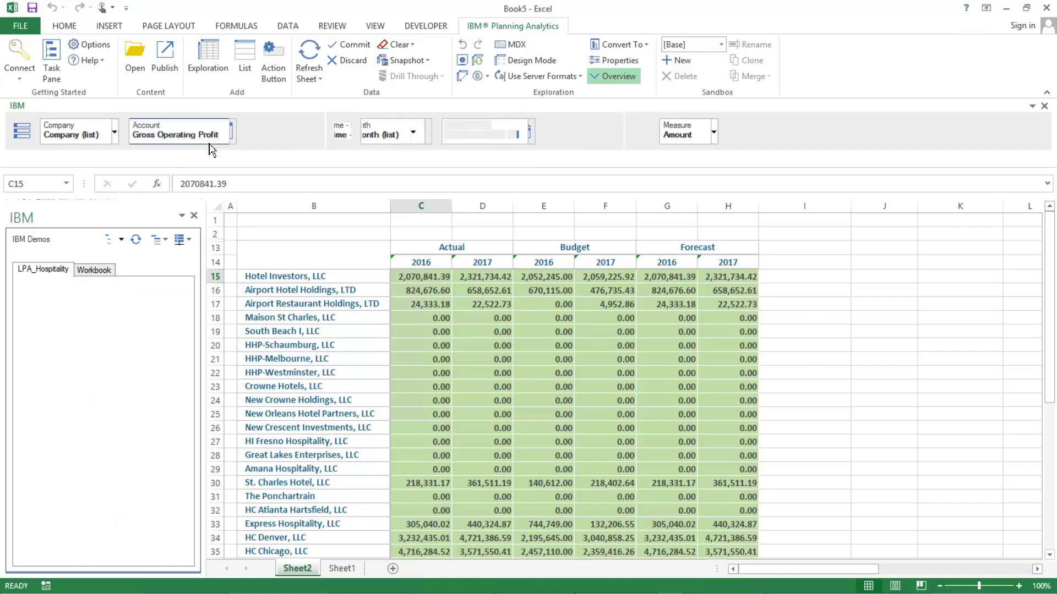
{"action": "left_click", "coordinate": [232, 132]}
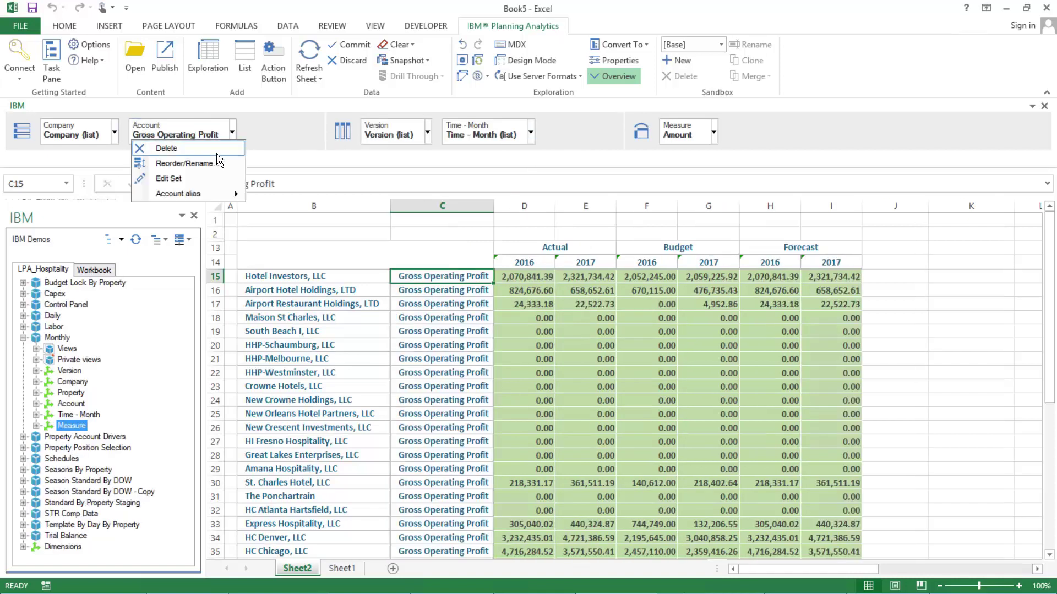
{"action": "left_click", "coordinate": [194, 181]}
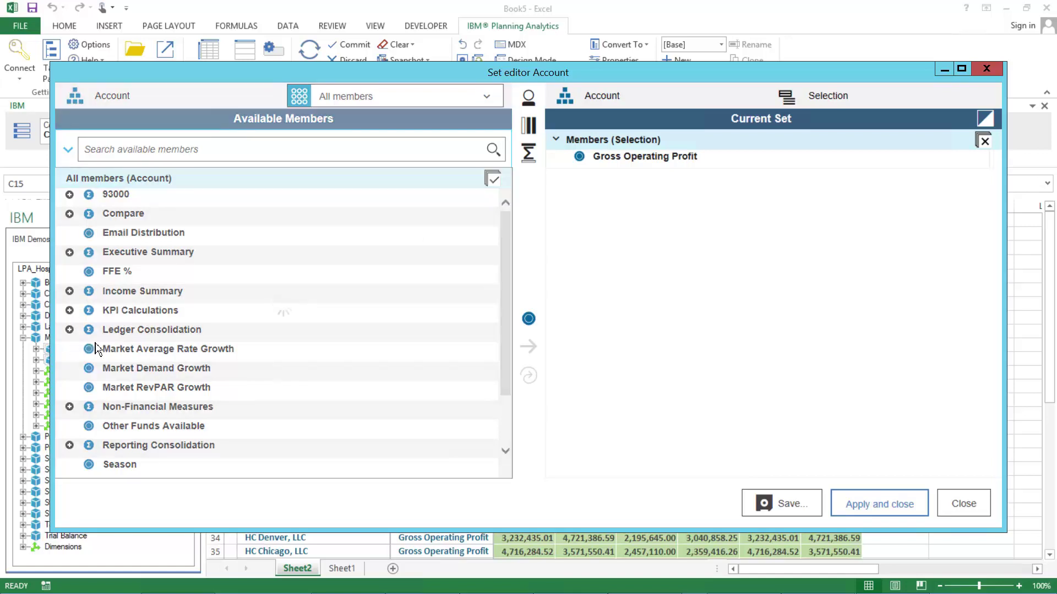
{"action": "double_click", "coordinate": [276, 307]}
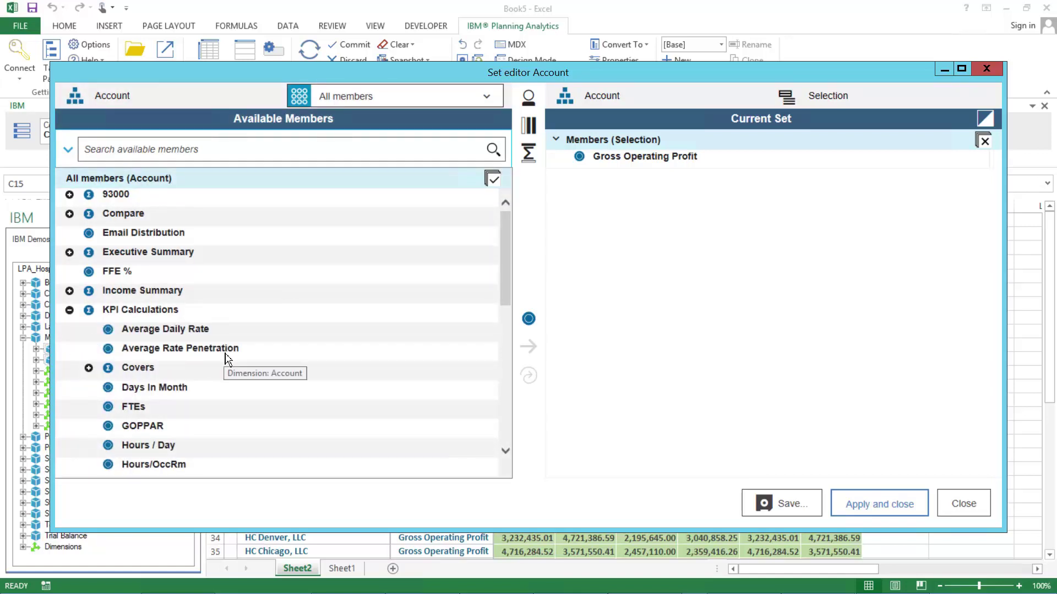
{"action": "left_click", "coordinate": [190, 332]}
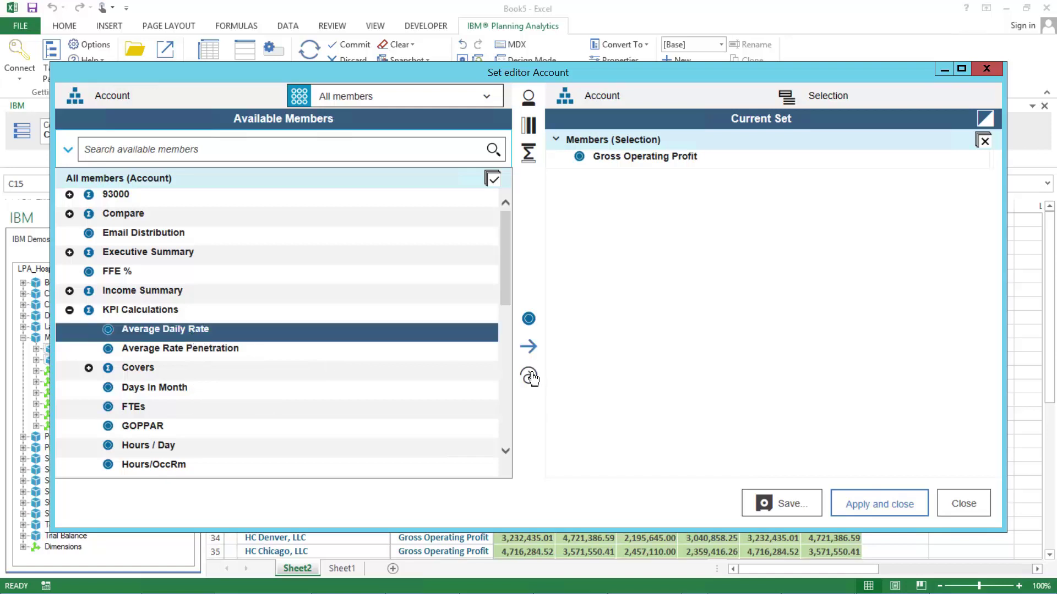
{"action": "left_click", "coordinate": [528, 346]}
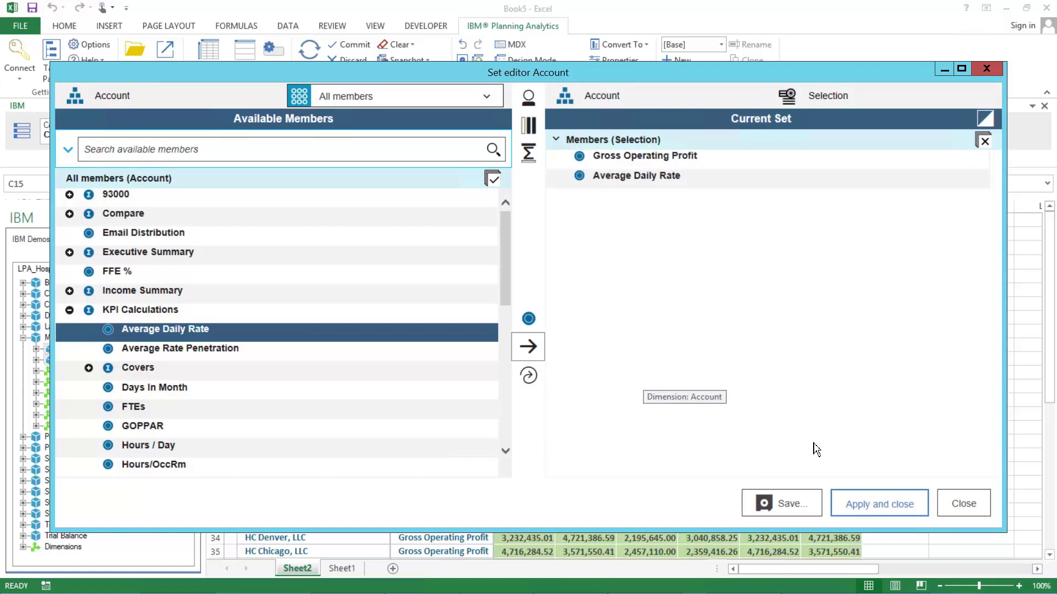
{"action": "left_click", "coordinate": [879, 504]}
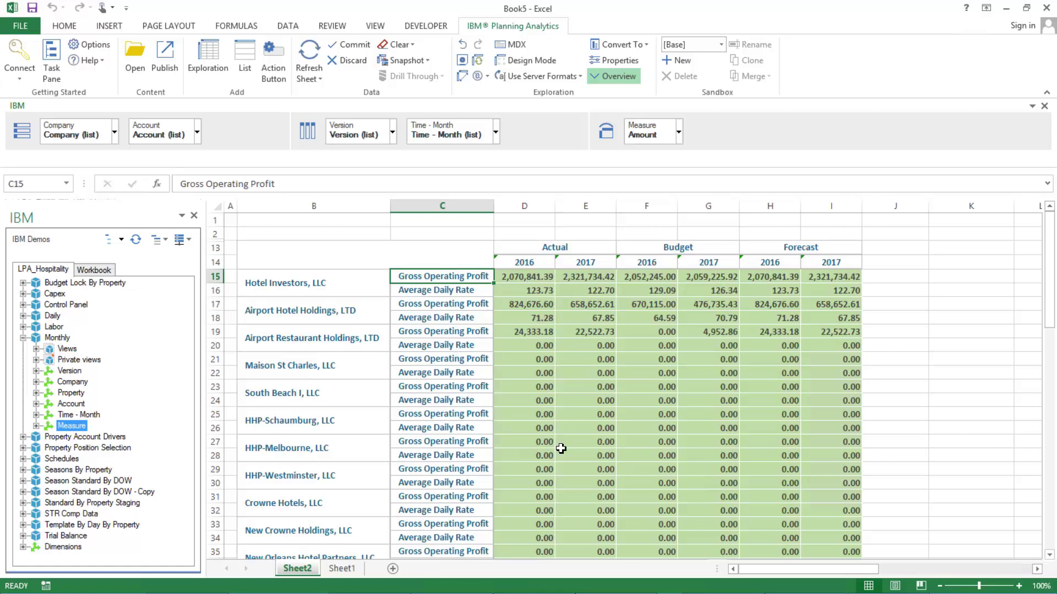
Convert the exploration to a Dynamic Report on a new sheet
{"action": "left_click", "coordinate": [570, 287]}
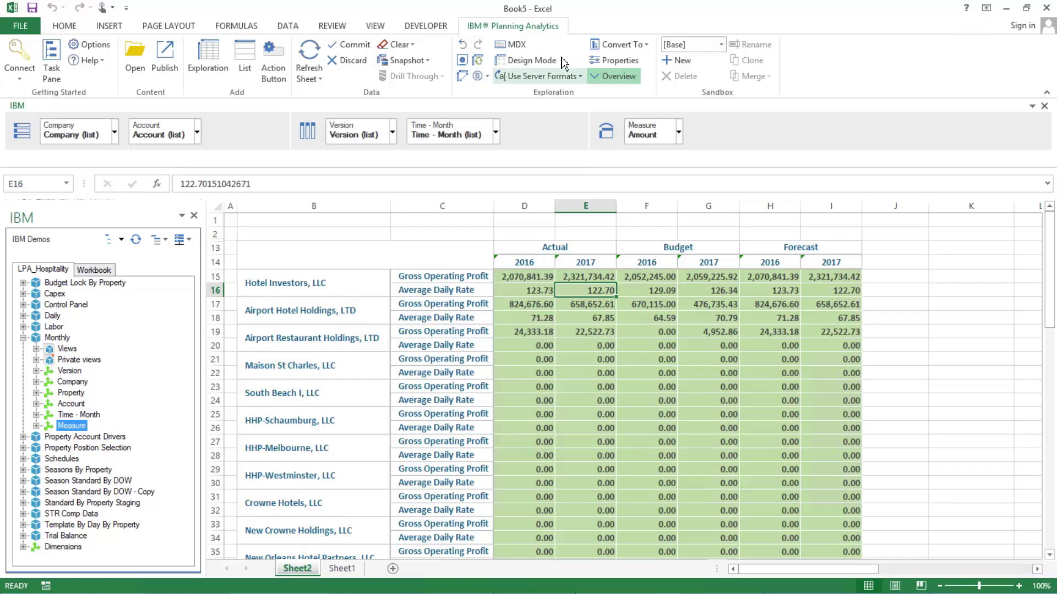
{"action": "left_click", "coordinate": [645, 46]}
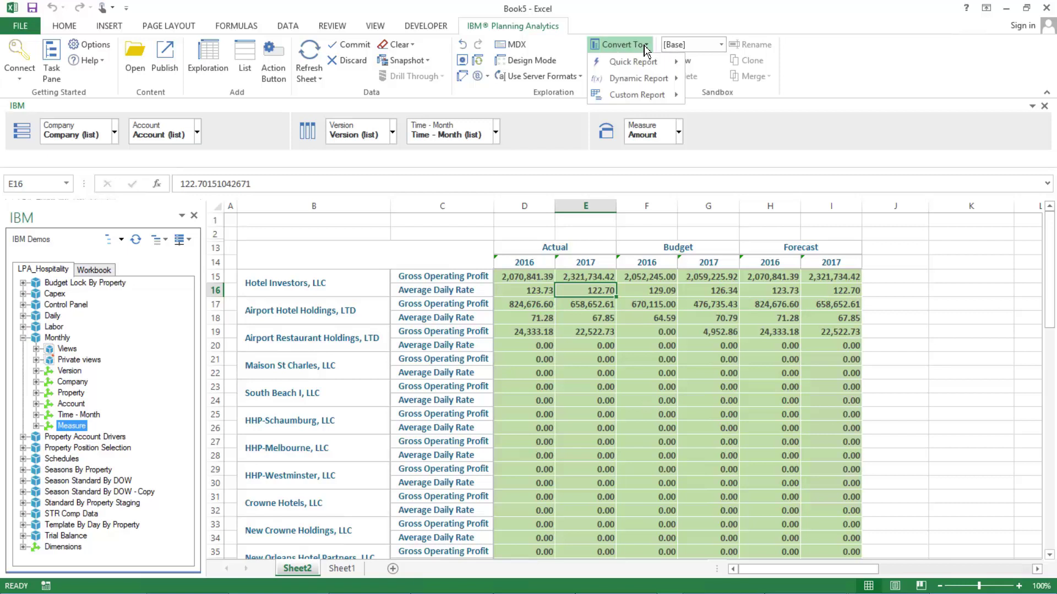
{"action": "mouse_move", "coordinate": [642, 84]}
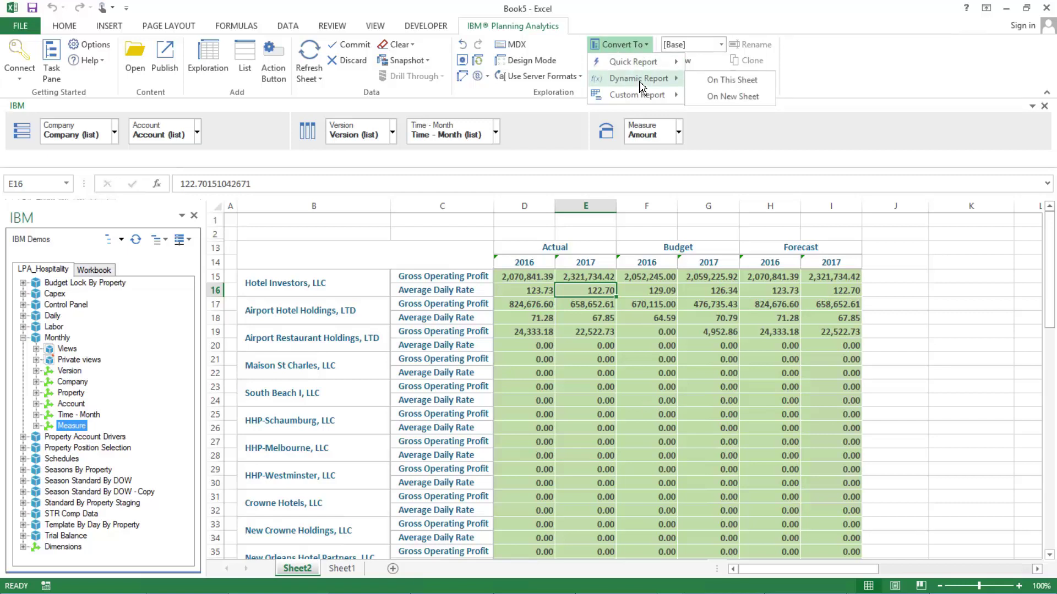
{"action": "left_click", "coordinate": [717, 96]}
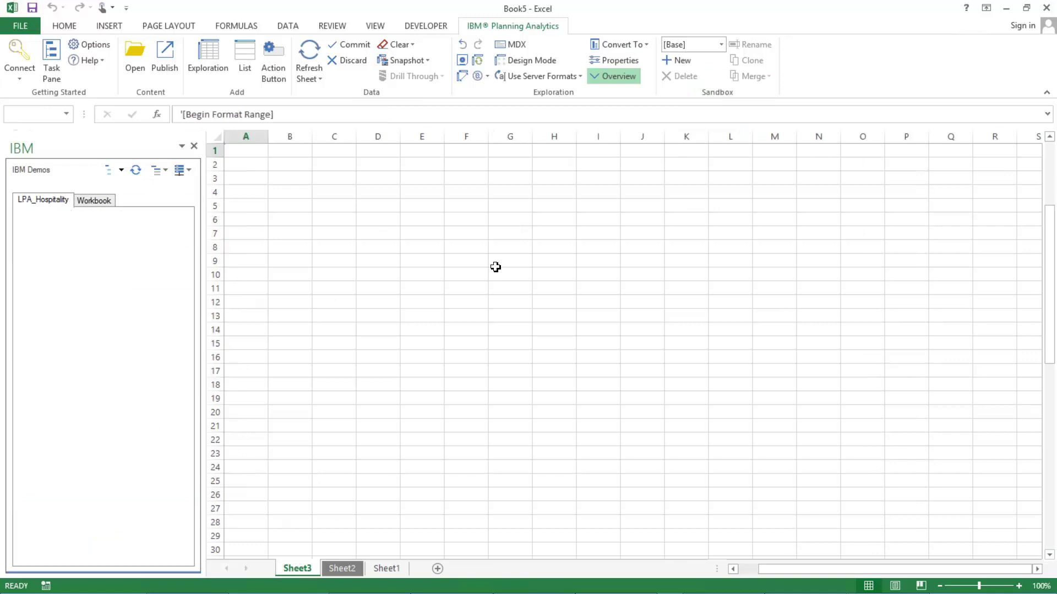
Examine the DBRW formulas behind the dynamic report's data cells, including the first Actual 2016 values
{"action": "left_click", "coordinate": [516, 254]}
{"action": "left_click", "coordinate": [510, 263]}
{"action": "left_click", "coordinate": [509, 287]}
{"action": "left_click", "coordinate": [507, 307]}
{"action": "left_click", "coordinate": [507, 273]}
{"action": "left_click", "coordinate": [504, 250]}
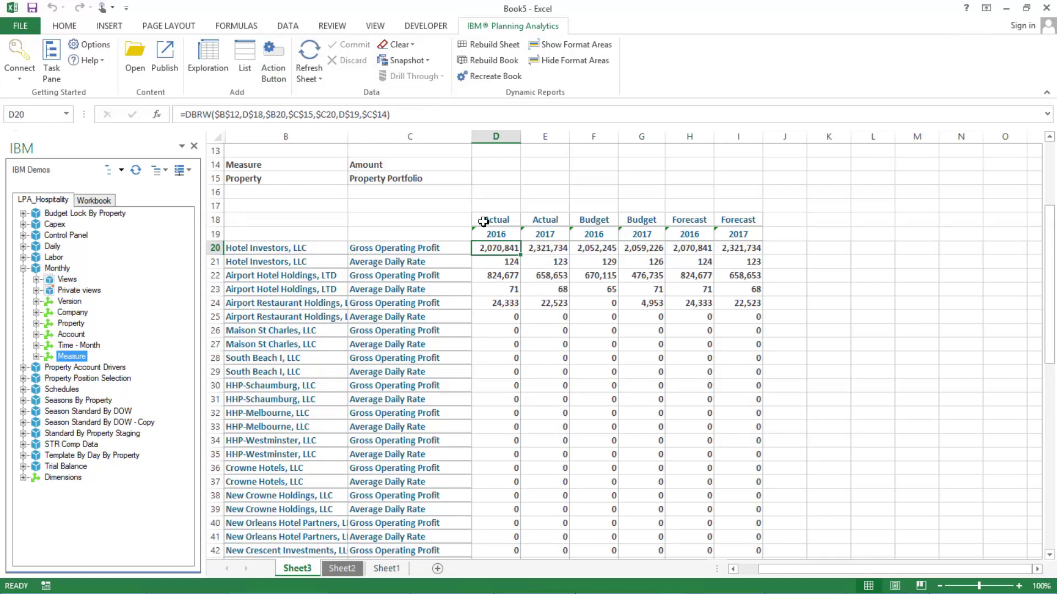
{"action": "right_click", "coordinate": [505, 253]}
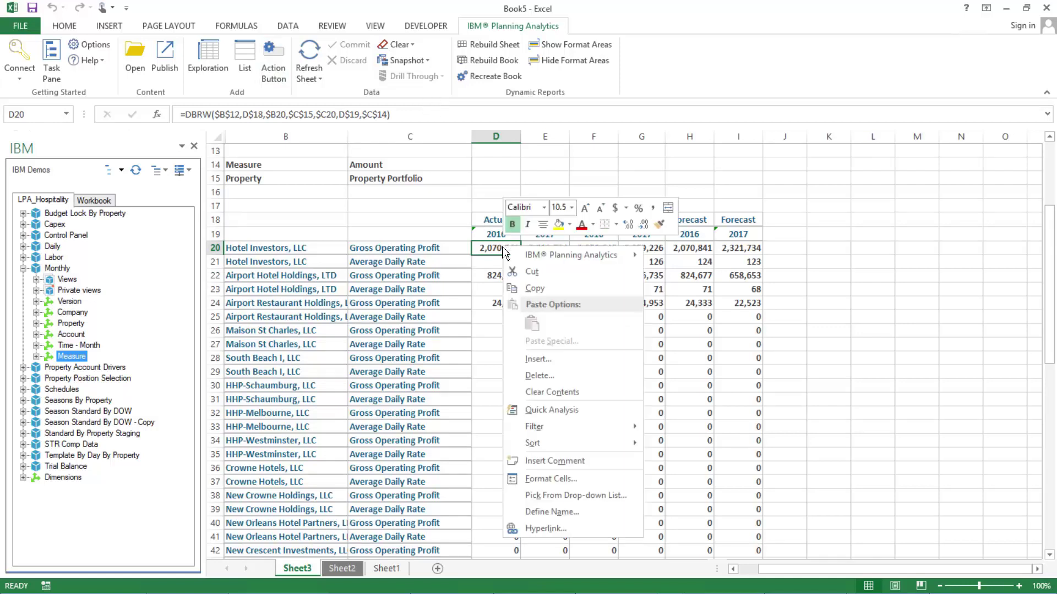
{"action": "key", "text": "Escape"}
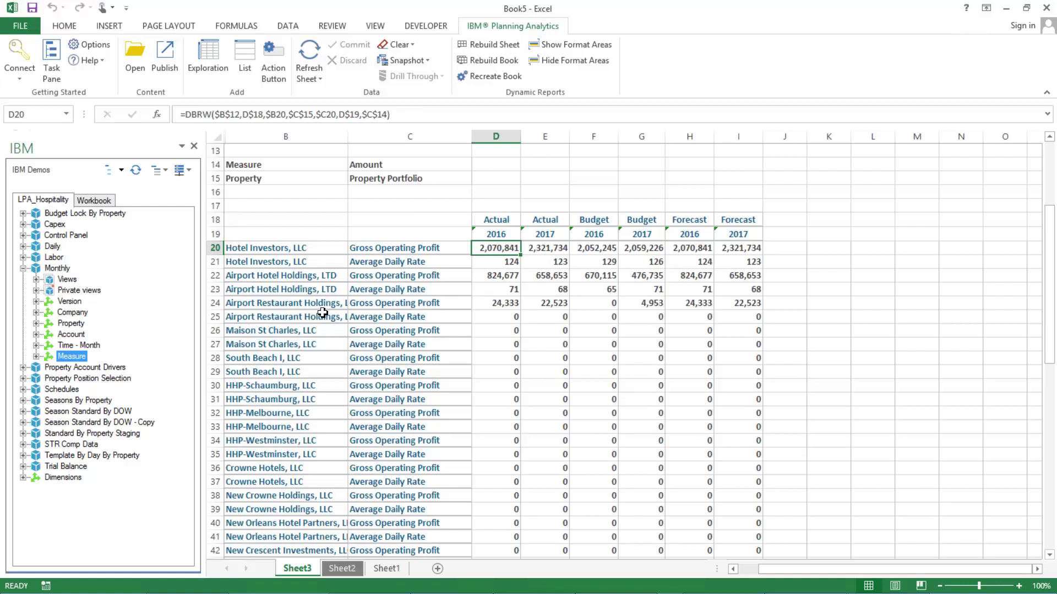
{"action": "left_click", "coordinate": [612, 327]}
{"action": "left_click", "coordinate": [499, 331]}
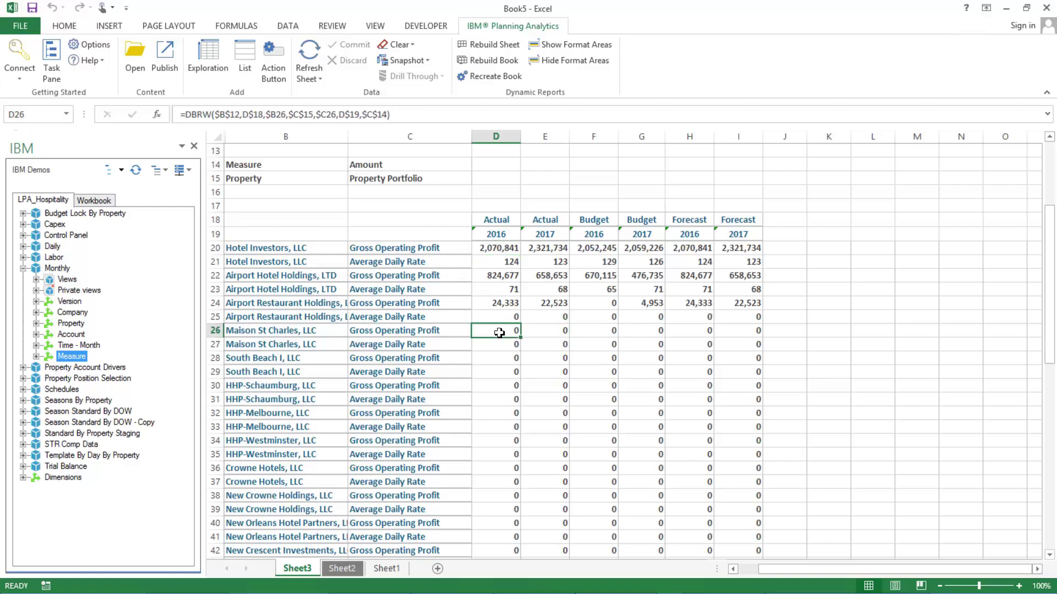
{"action": "left_click", "coordinate": [493, 245]}
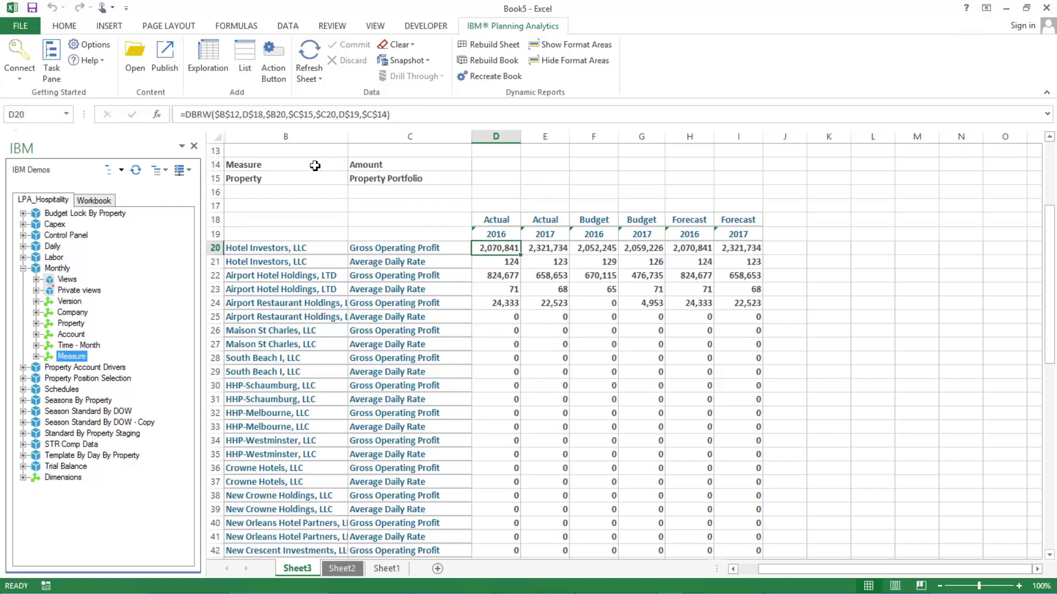
Replace the year heading of the first Actual column in cell D19 with '2019
{"action": "double_click", "coordinate": [491, 222]}
{"action": "left_click", "coordinate": [497, 234]}
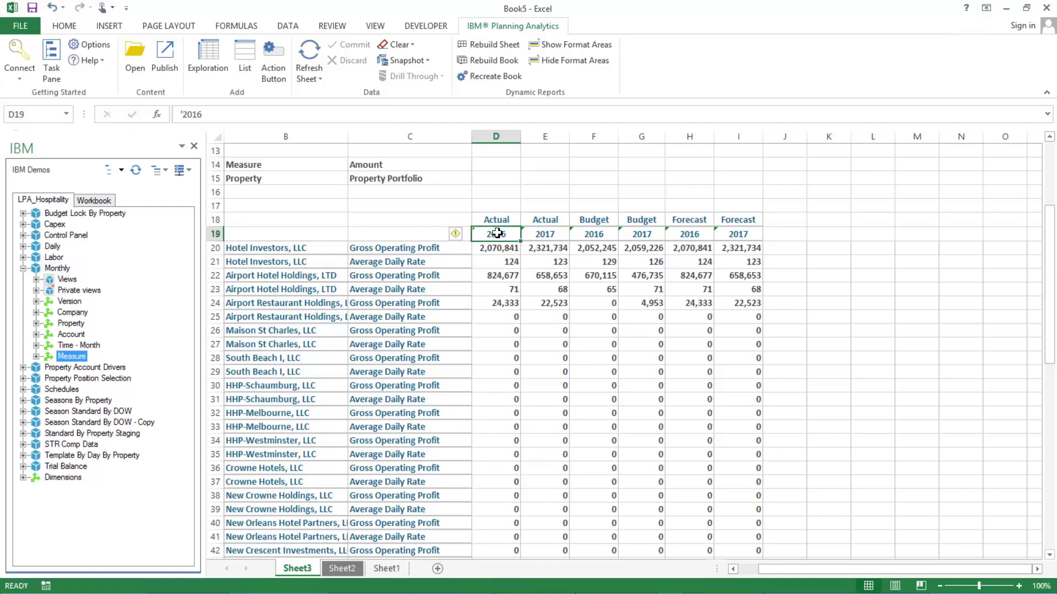
{"action": "type", "text": "'2019"}
{"action": "key", "text": "Return"}
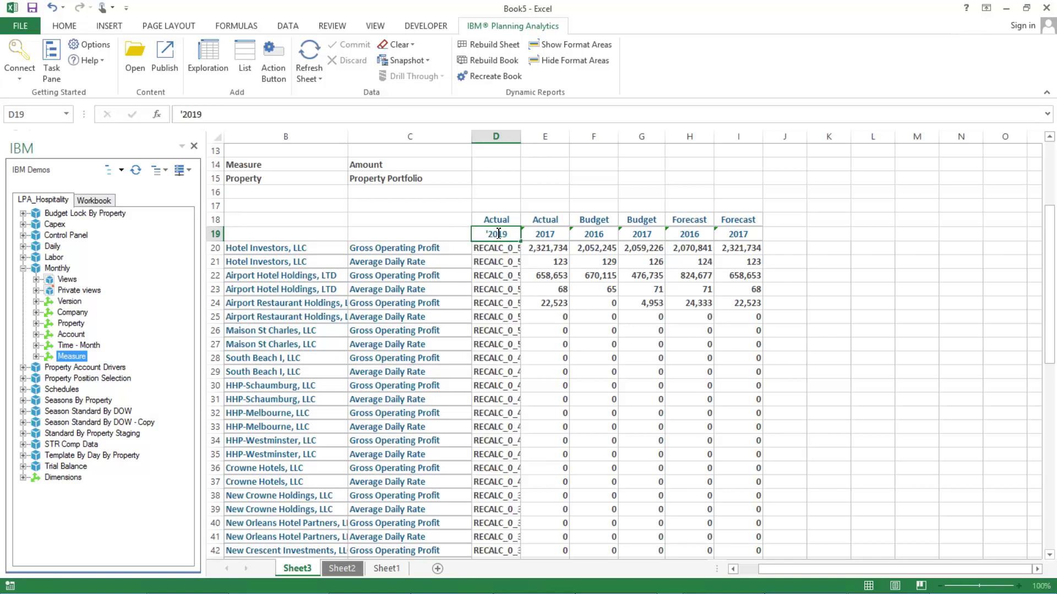